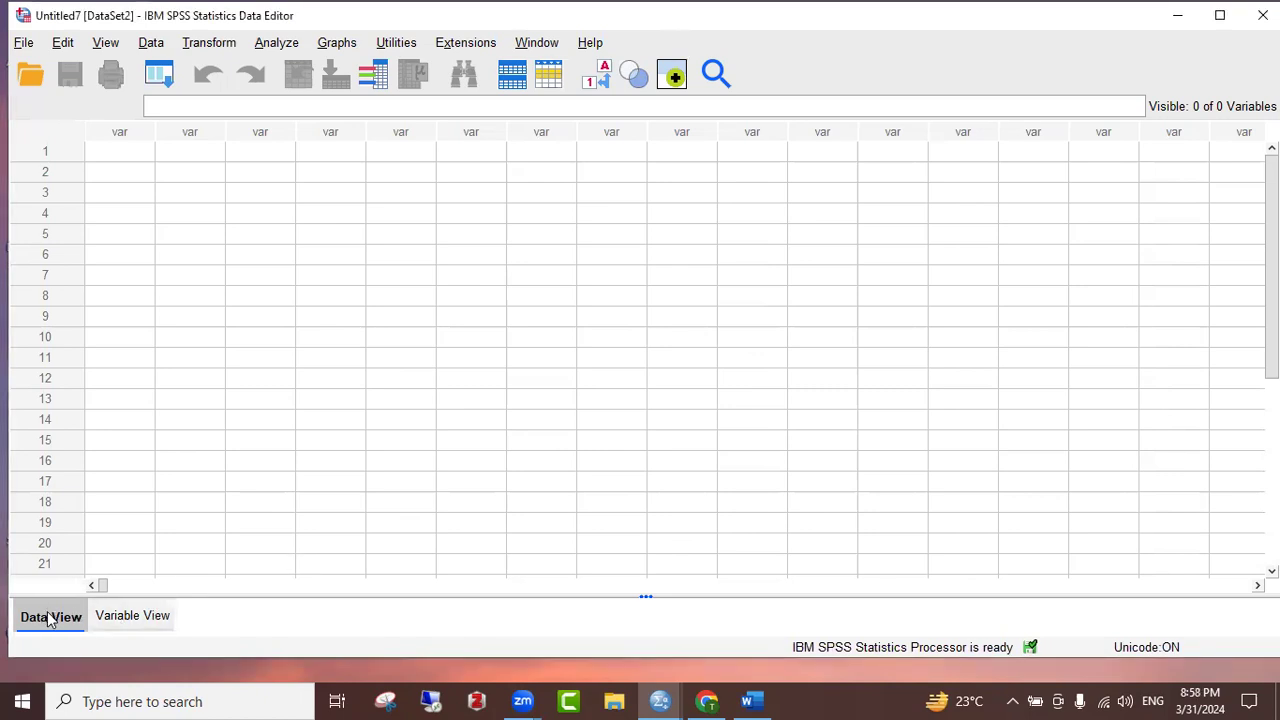
Switch to Variable View and define the first variable with the name SN
{"action": "left_click", "coordinate": [157, 625]}
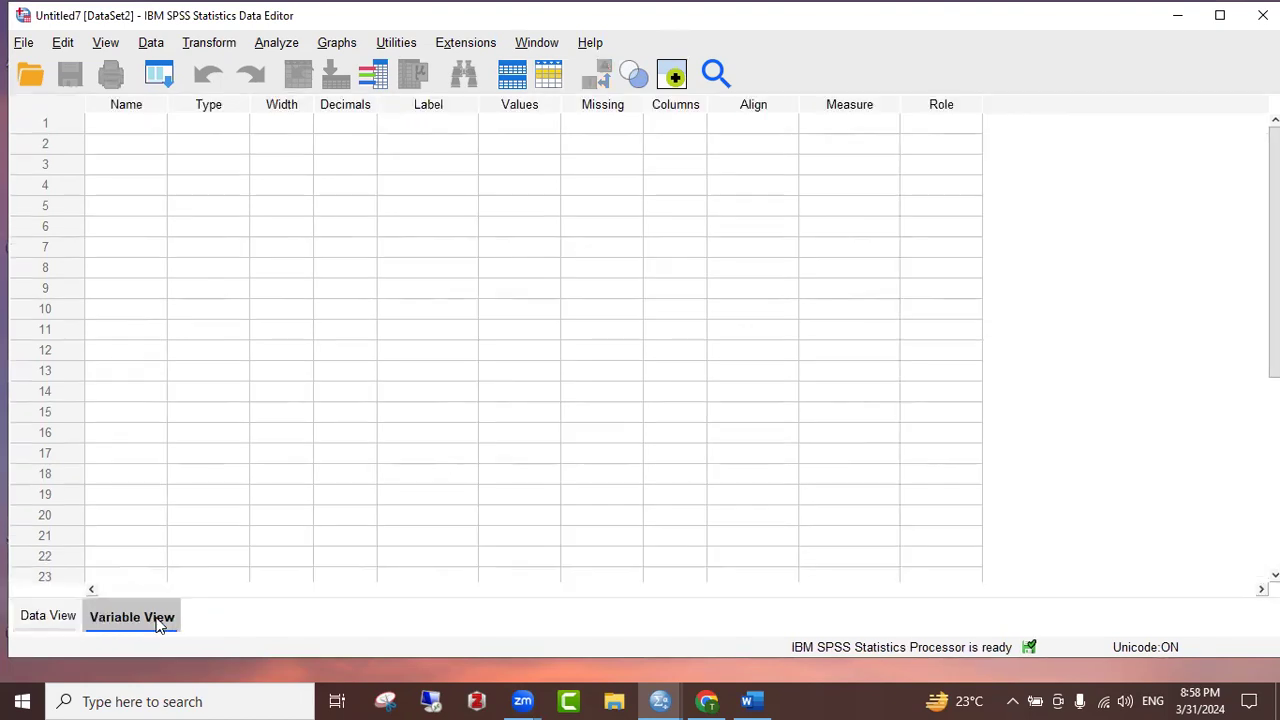
{"action": "left_click", "coordinate": [34, 625]}
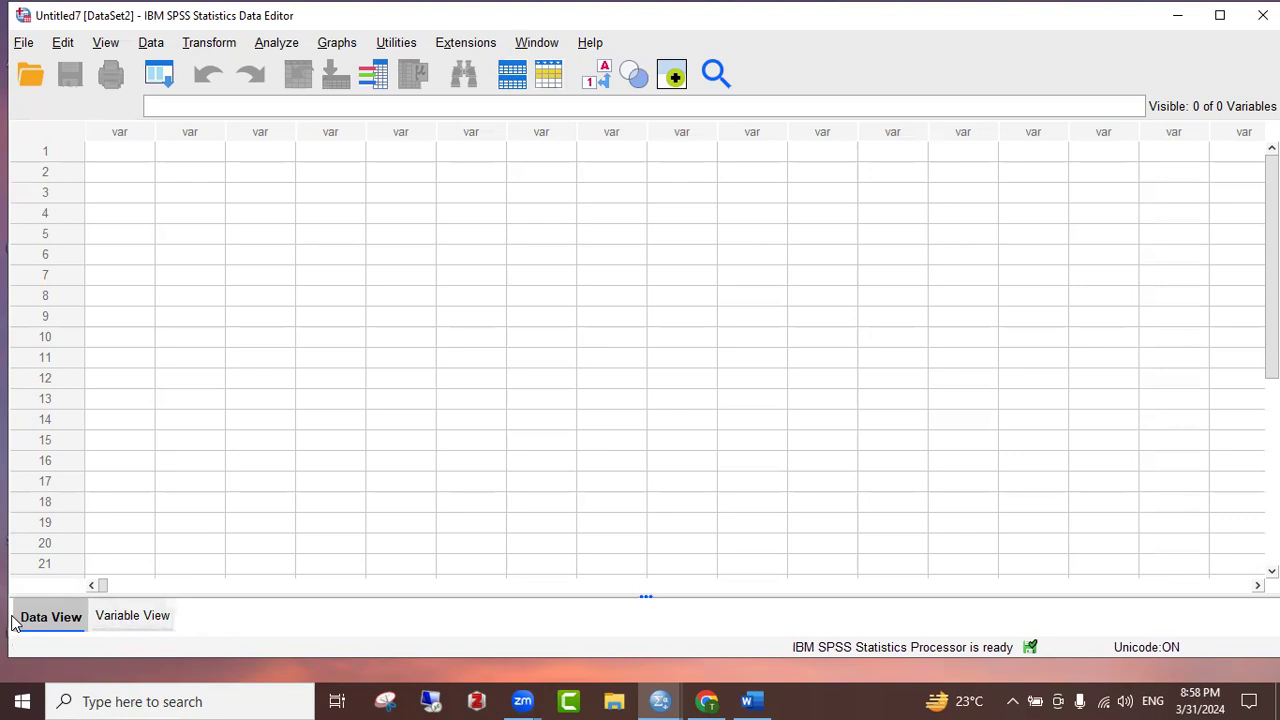
{"action": "left_click", "coordinate": [146, 616]}
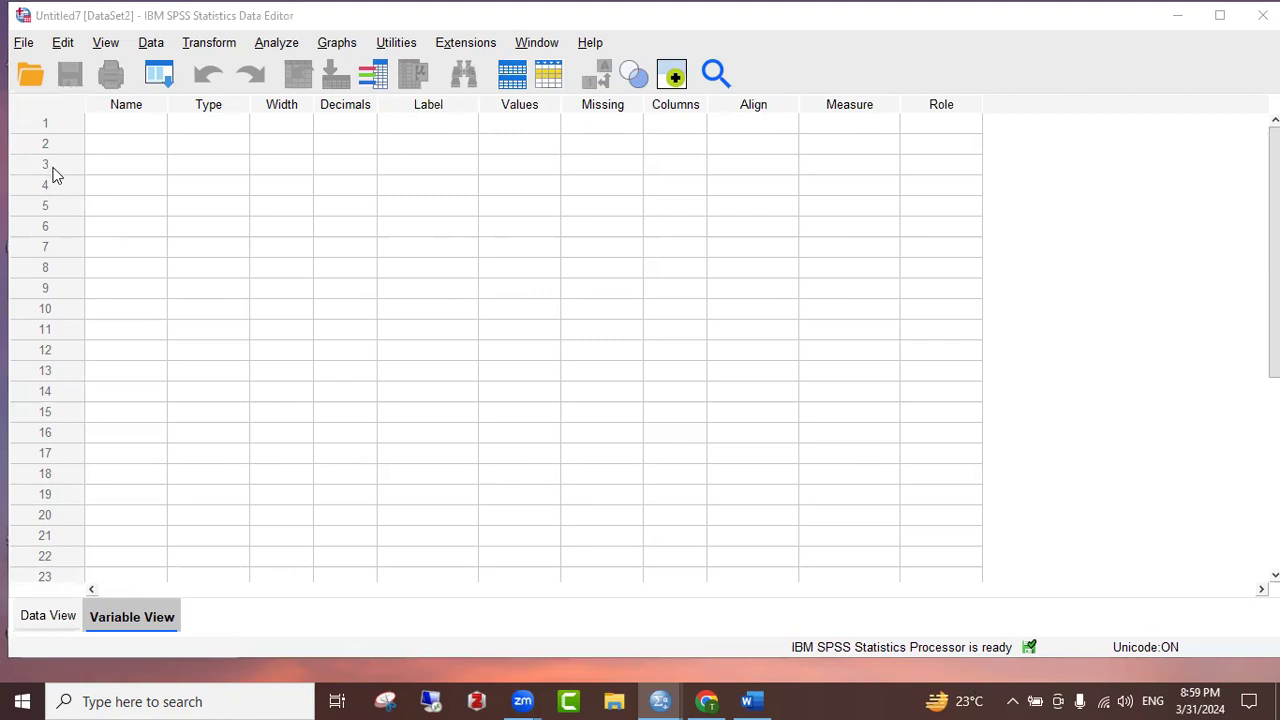
{"action": "left_click", "coordinate": [114, 124]}
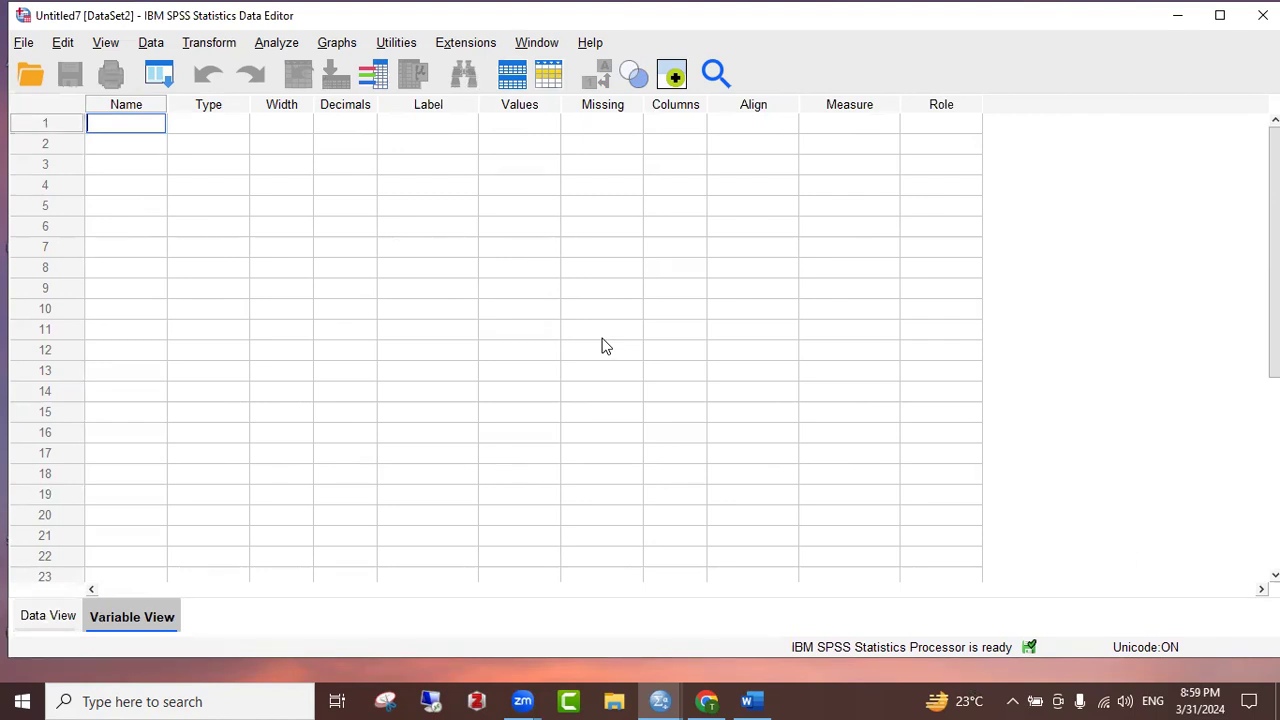
{"action": "type", "text": "Ss"}
{"action": "key", "text": "BackSpace"}
{"action": "type", "text": "N"}
{"action": "left_click", "coordinate": [127, 160]}
{"action": "left_click", "coordinate": [145, 148]}
{"action": "double_click", "coordinate": [144, 121]}
Add the variables Gender and age in rows 2 and 3
{"action": "left_click", "coordinate": [150, 150]}
{"action": "type", "text": "Gender"}
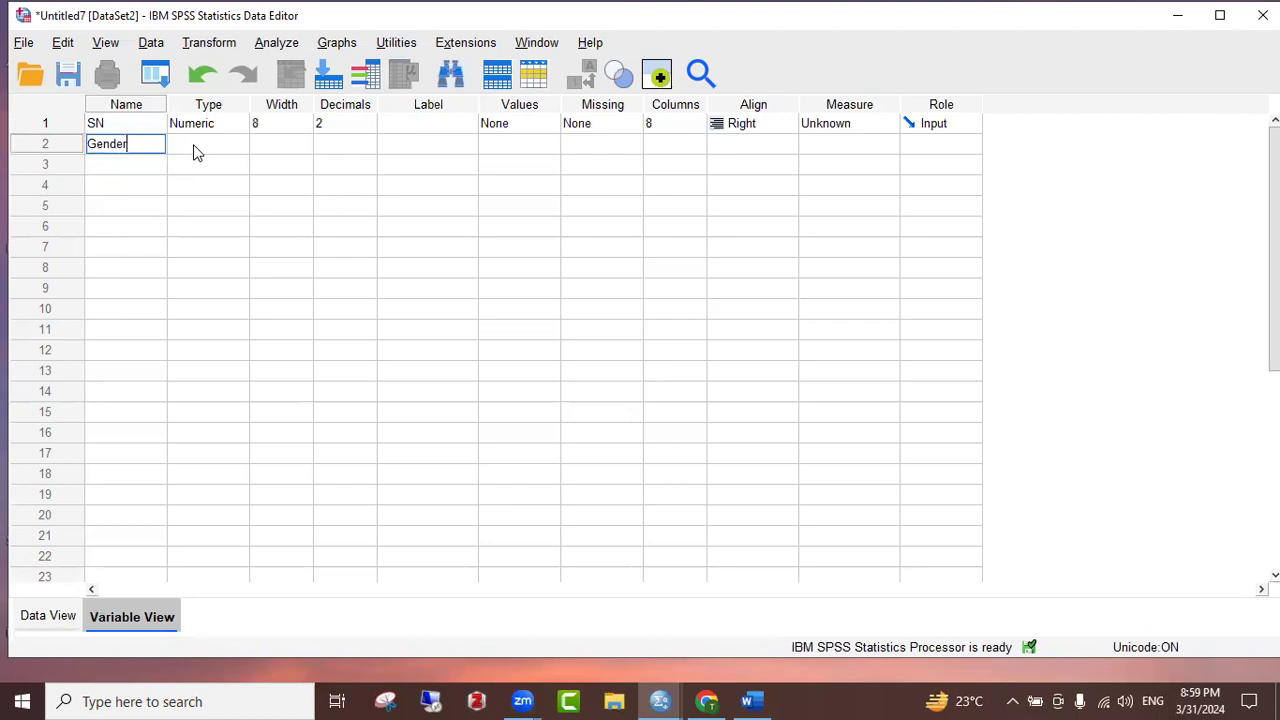
{"action": "key", "text": "Return"}
{"action": "type", "text": "age"}
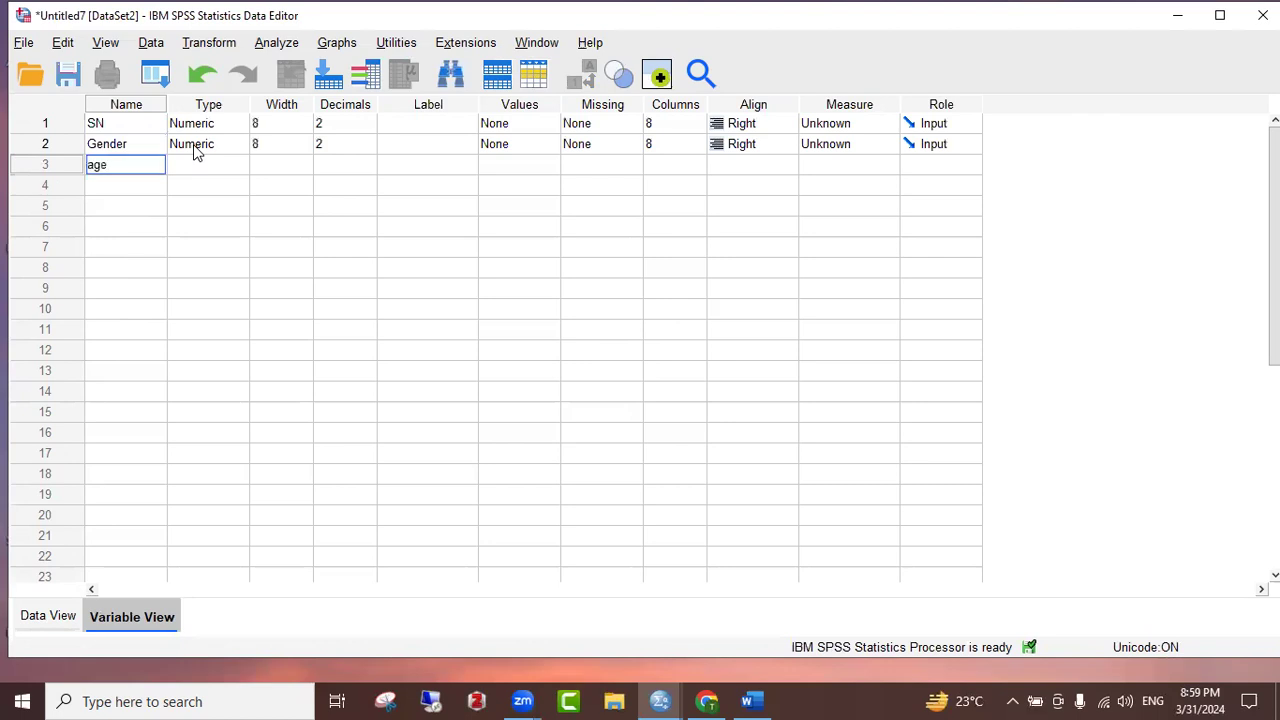
{"action": "key", "text": "Return"}
Try to name the fourth variable "socio economic status"
{"action": "type", "text": "SES"}
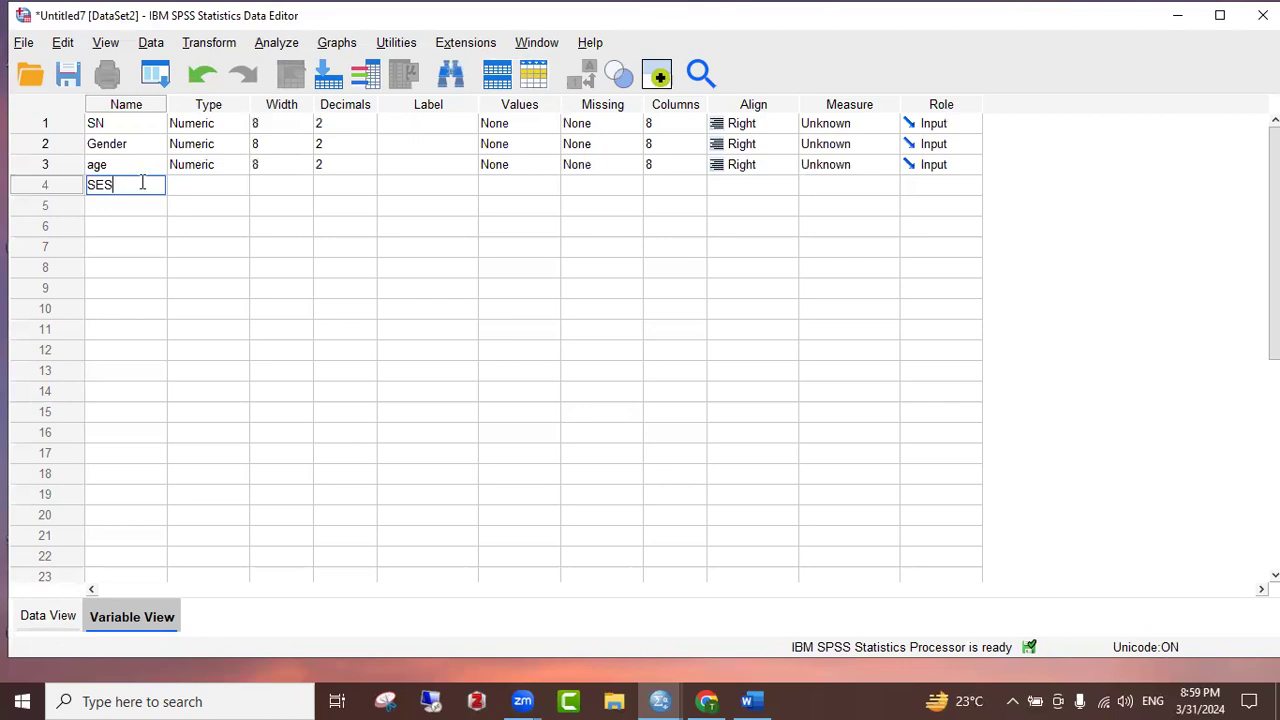
{"action": "key", "text": "BackSpace"}
{"action": "key", "text": "BackSpace"}
{"action": "key", "text": "BackSpace"}
{"action": "type", "text": "socio economic status"}
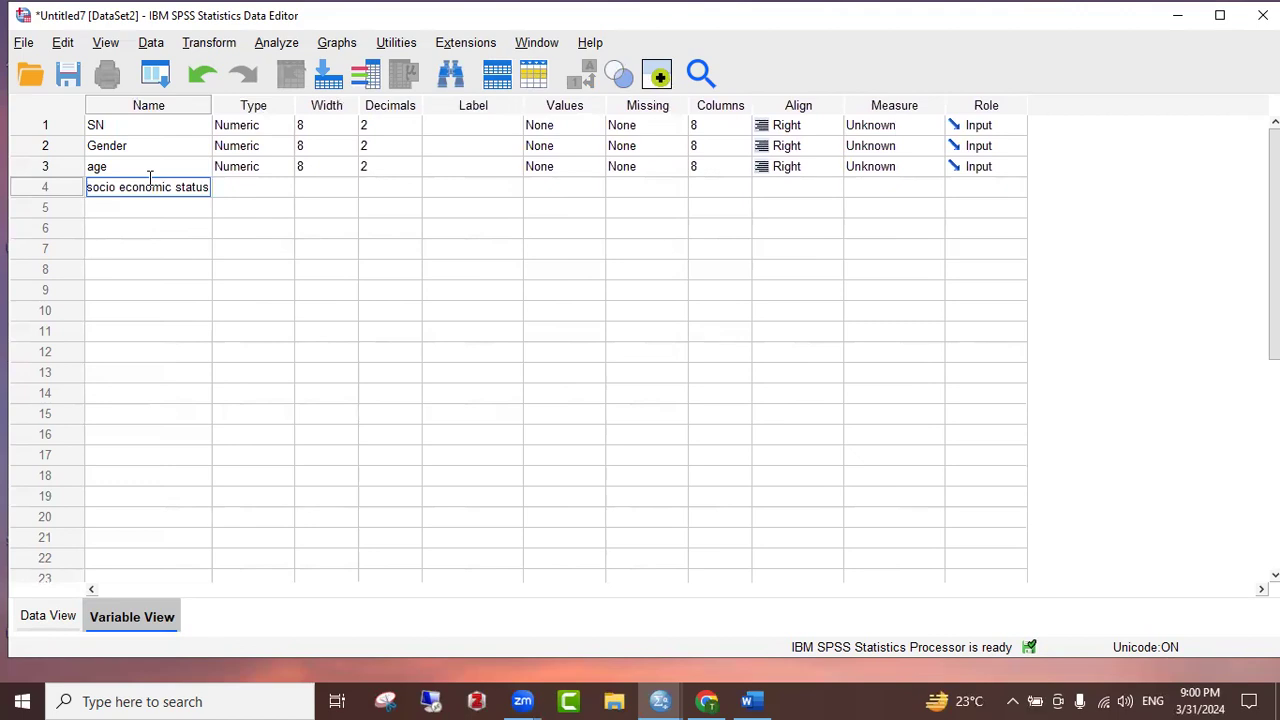
{"action": "key", "text": "Return"}
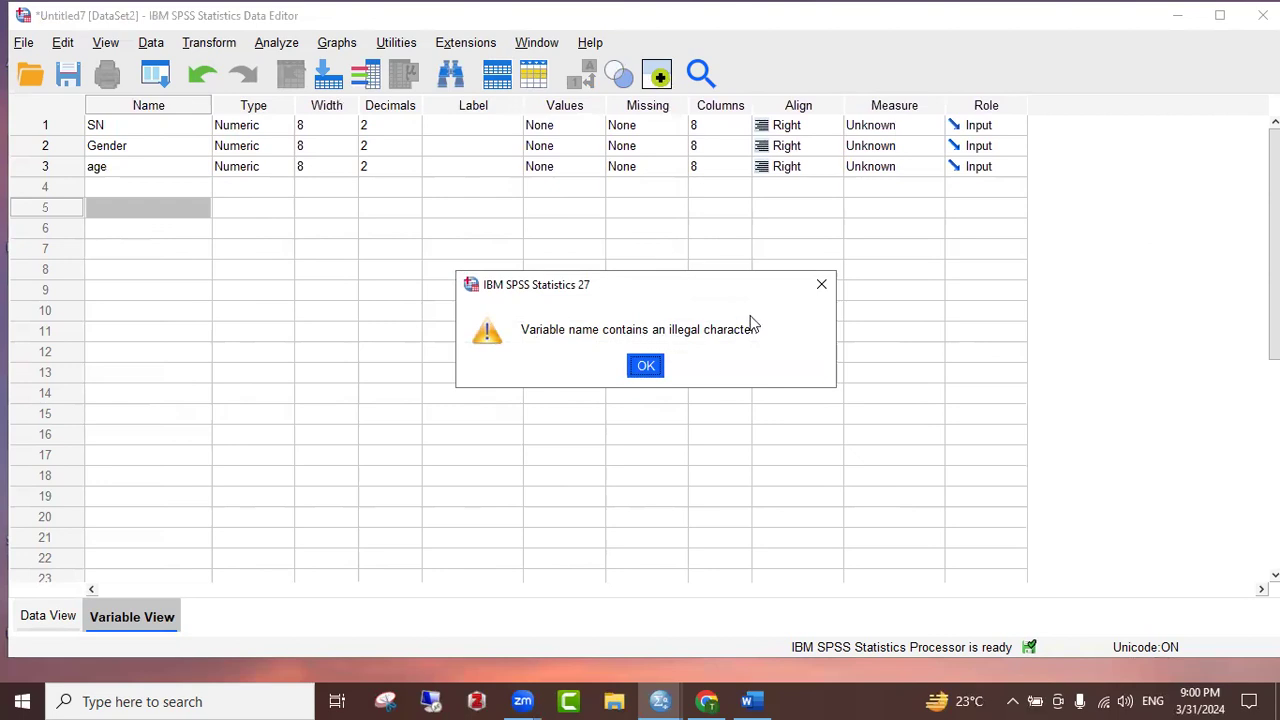
{"action": "left_click", "coordinate": [652, 368]}
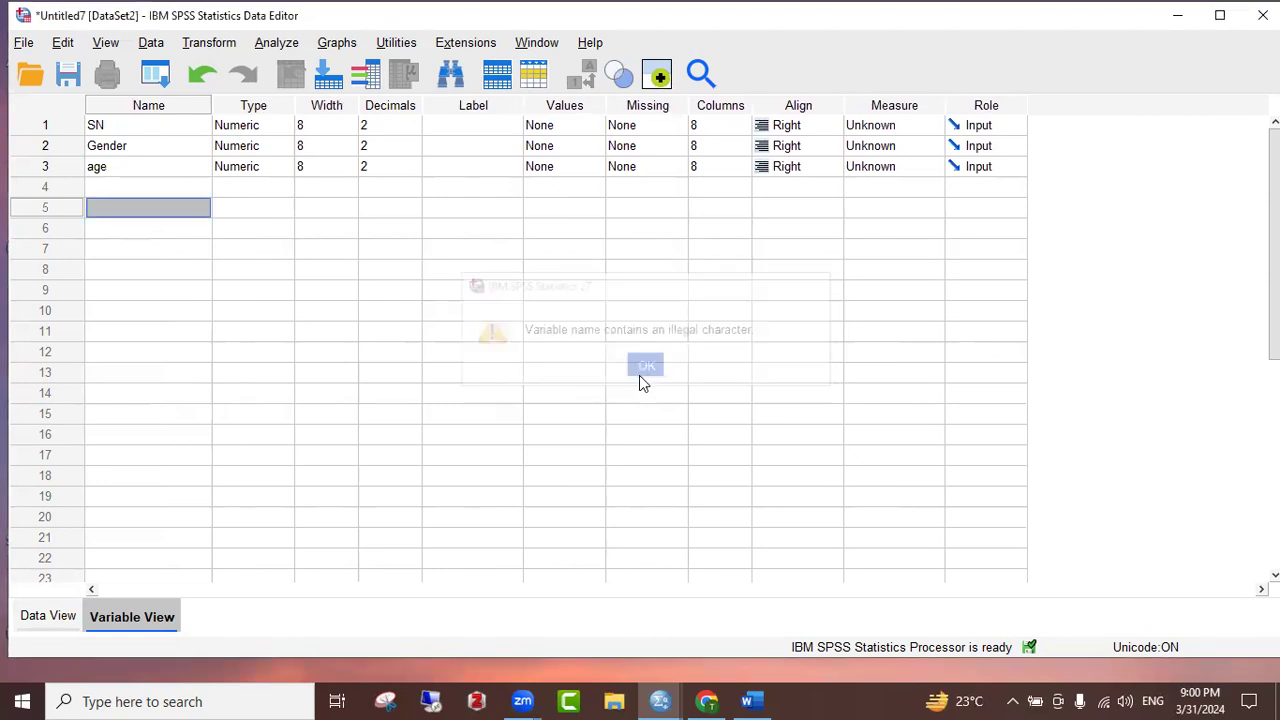
Name the fourth variable SES and add Martital_Status as the fifth variable
{"action": "double_click", "coordinate": [143, 188]}
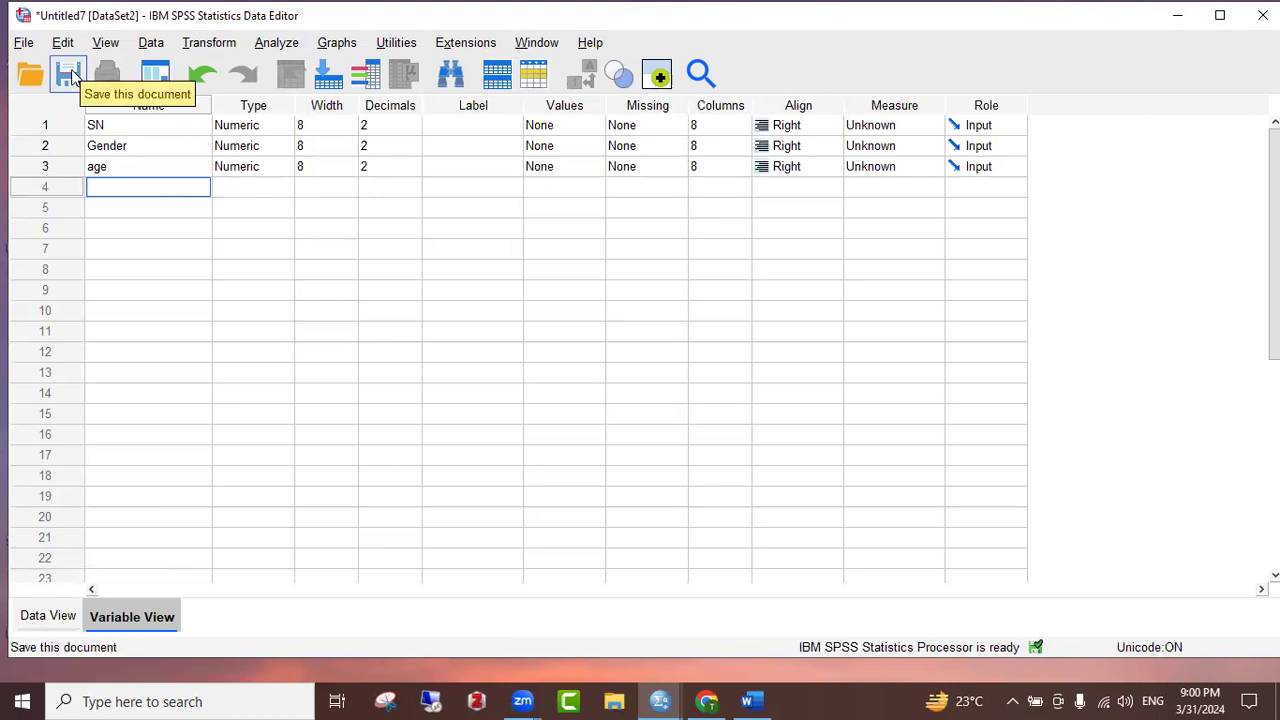
{"action": "type", "text": "SES"}
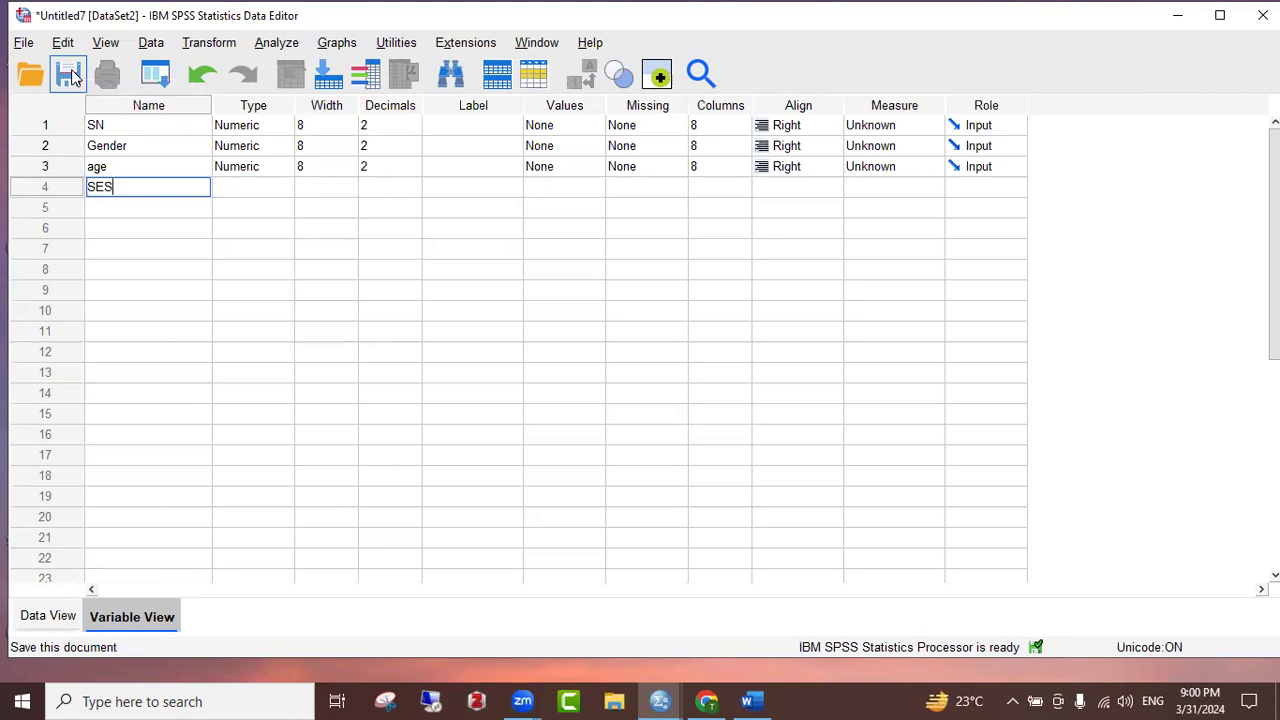
{"action": "key", "text": "Return"}
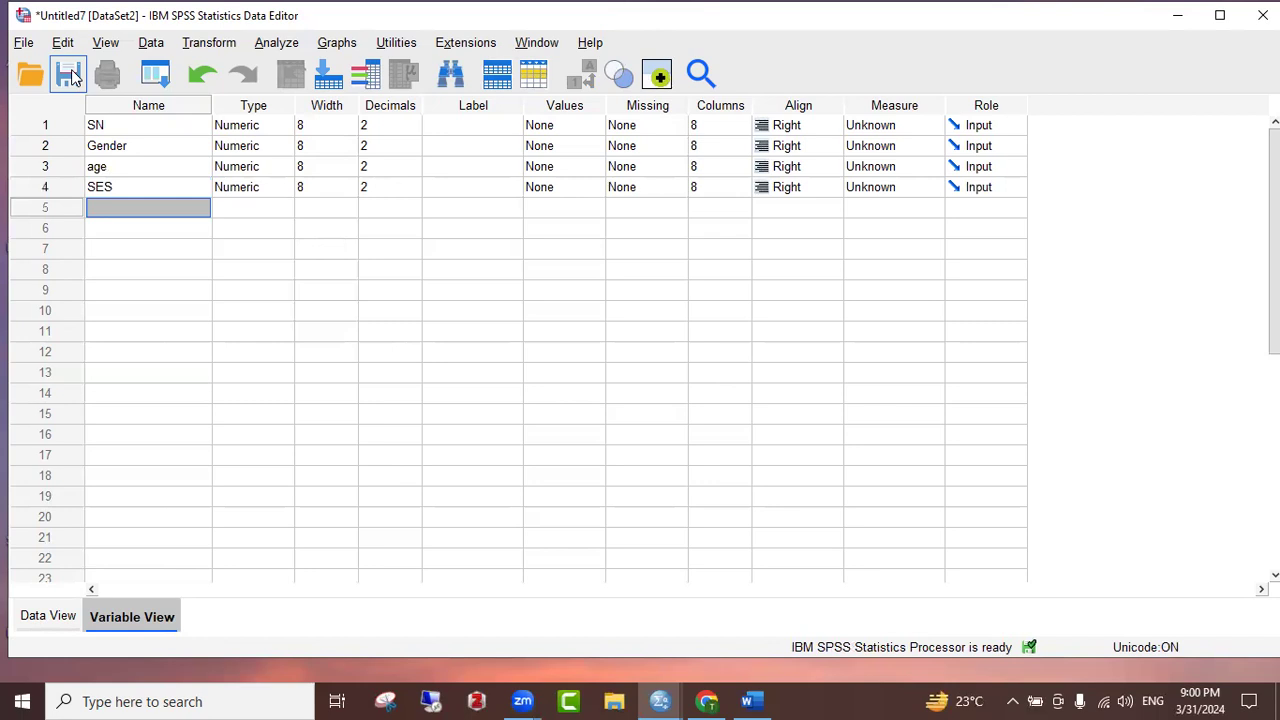
{"action": "key", "text": "F2"}
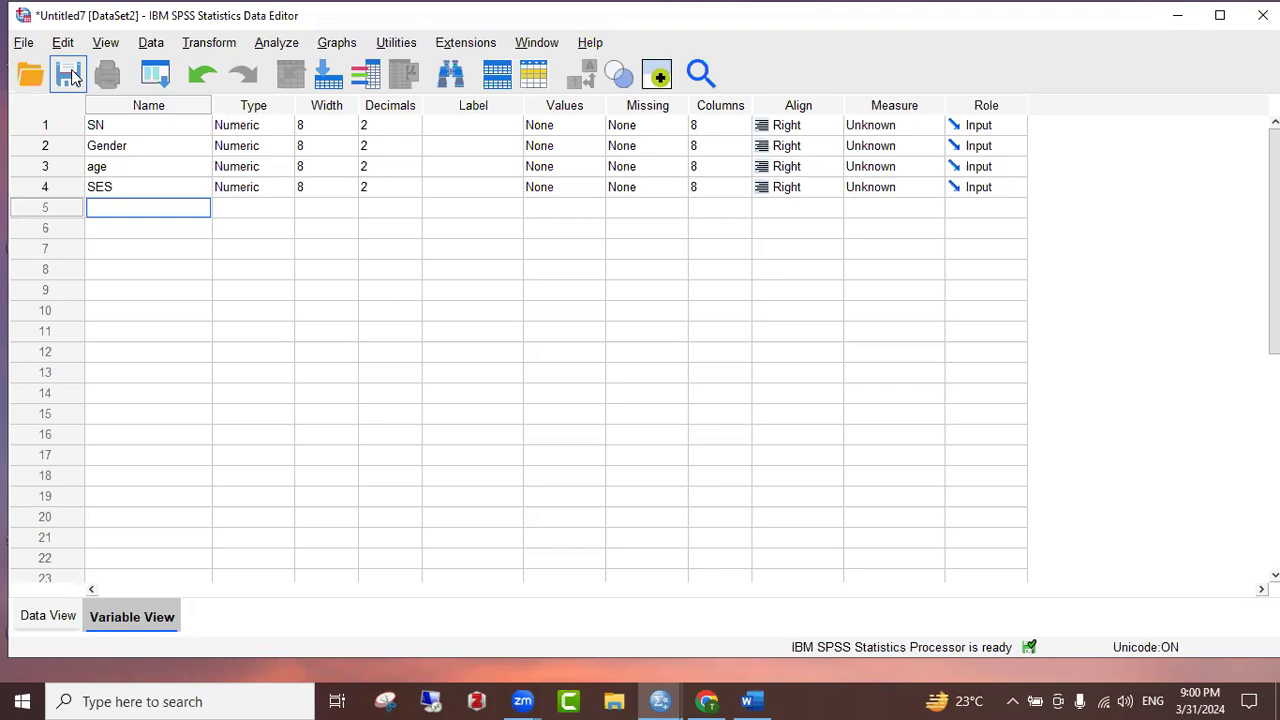
{"action": "type", "text": "m"}
{"action": "key", "text": "BackSpace"}
{"action": "type", "text": "Martital_Status"}
{"action": "key", "text": "Return"}
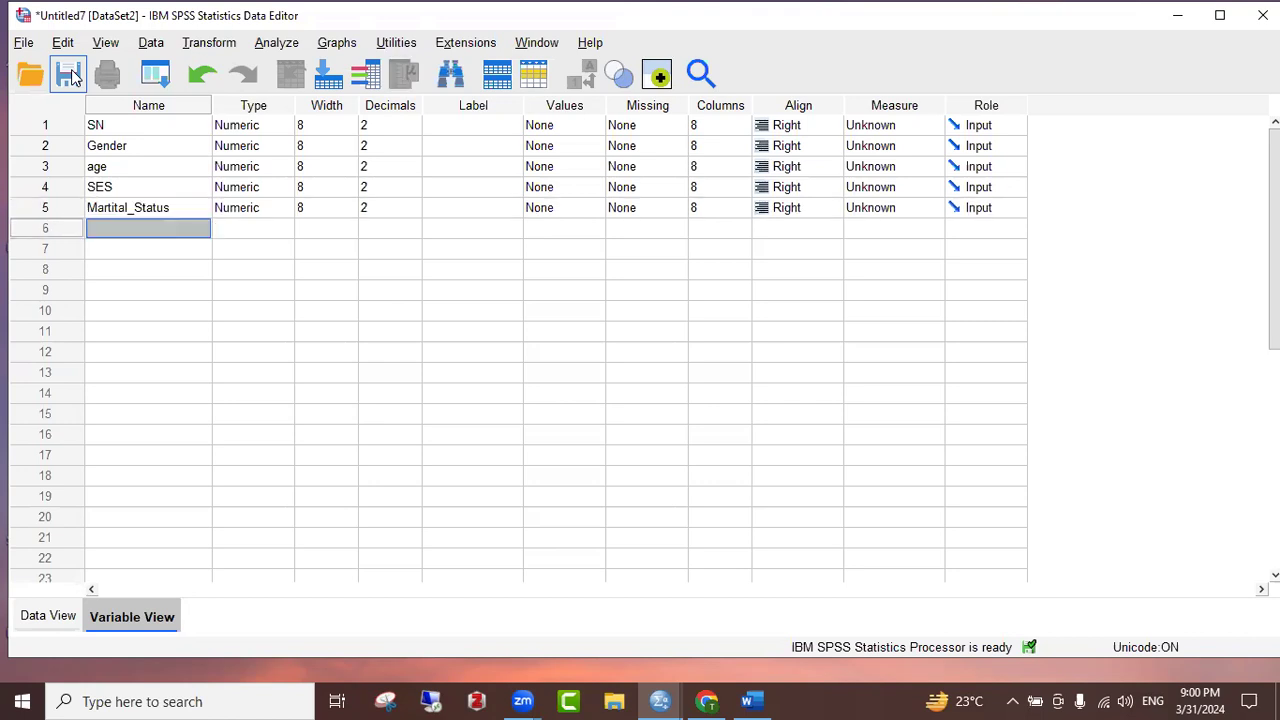
Check how the defined variables appear as columns in Data View, and return to Variable View
{"action": "key", "text": "Down"}
{"action": "key", "text": "Up"}
{"action": "key", "text": "Up"}
{"action": "key", "text": "Down"}
{"action": "left_click", "coordinate": [45, 620]}
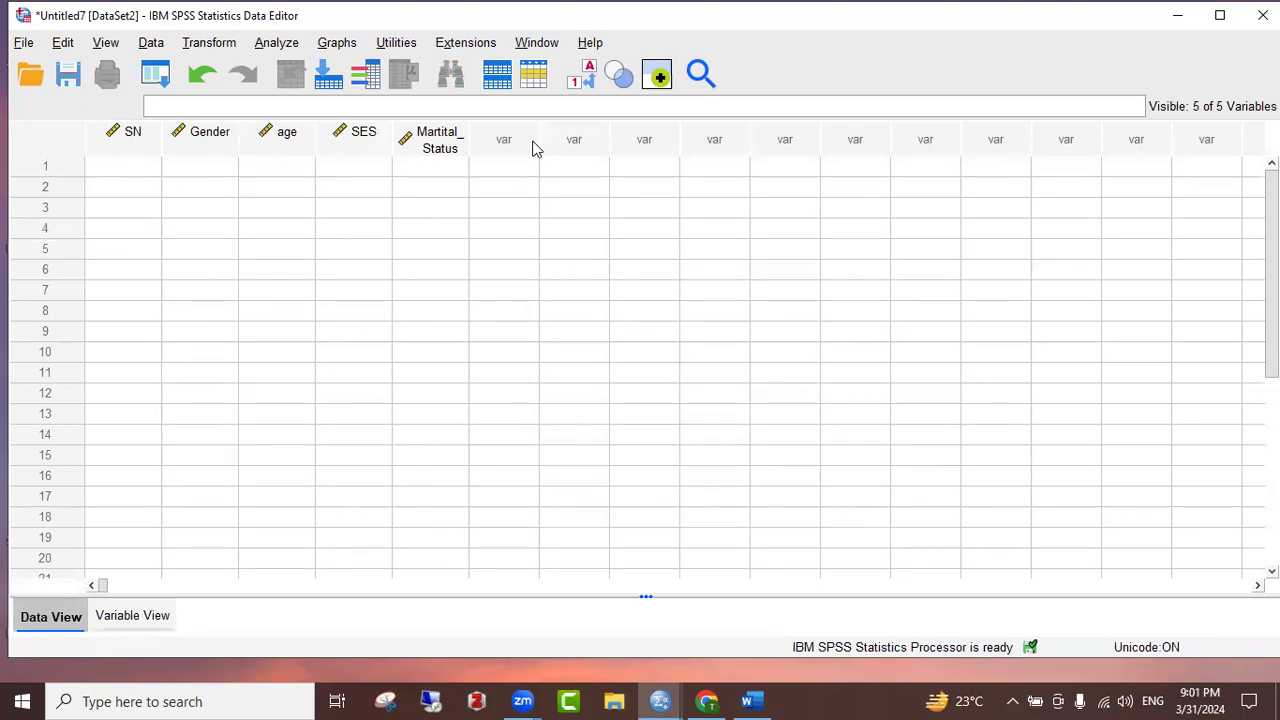
{"action": "left_click", "coordinate": [162, 632]}
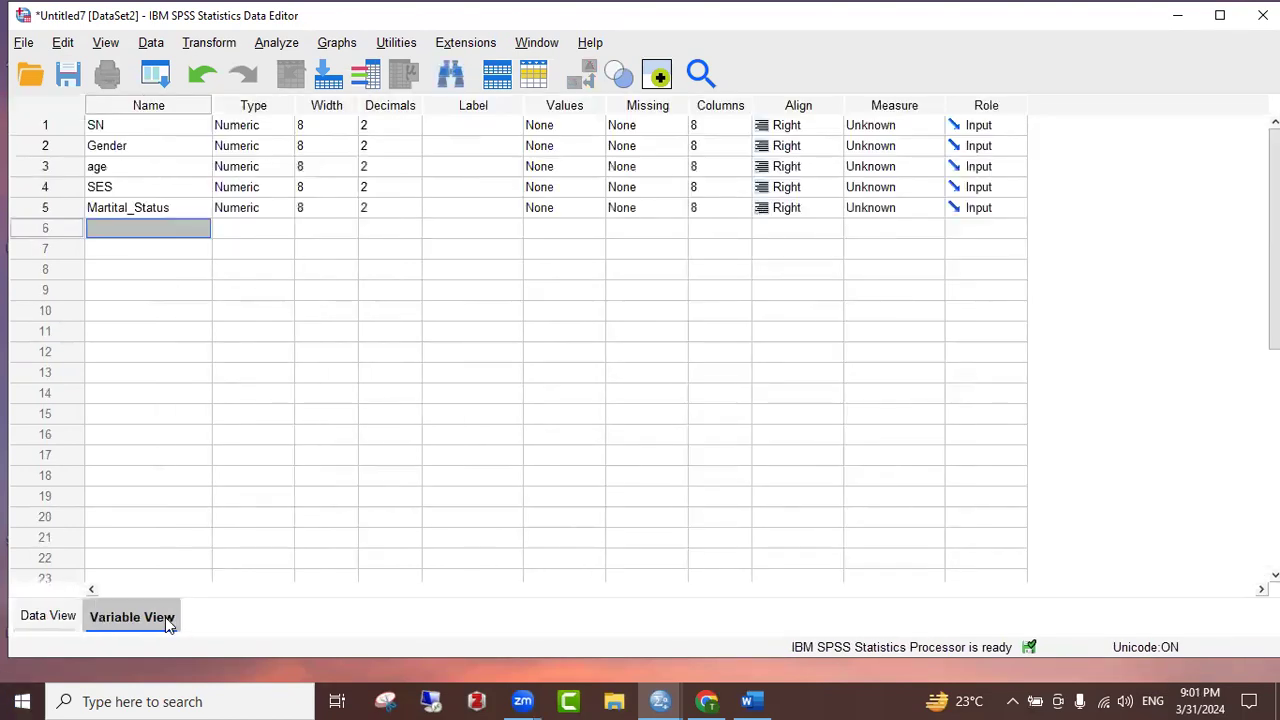
Add a sixth variable named Dep below Martital_Status
{"action": "left_click", "coordinate": [167, 231]}
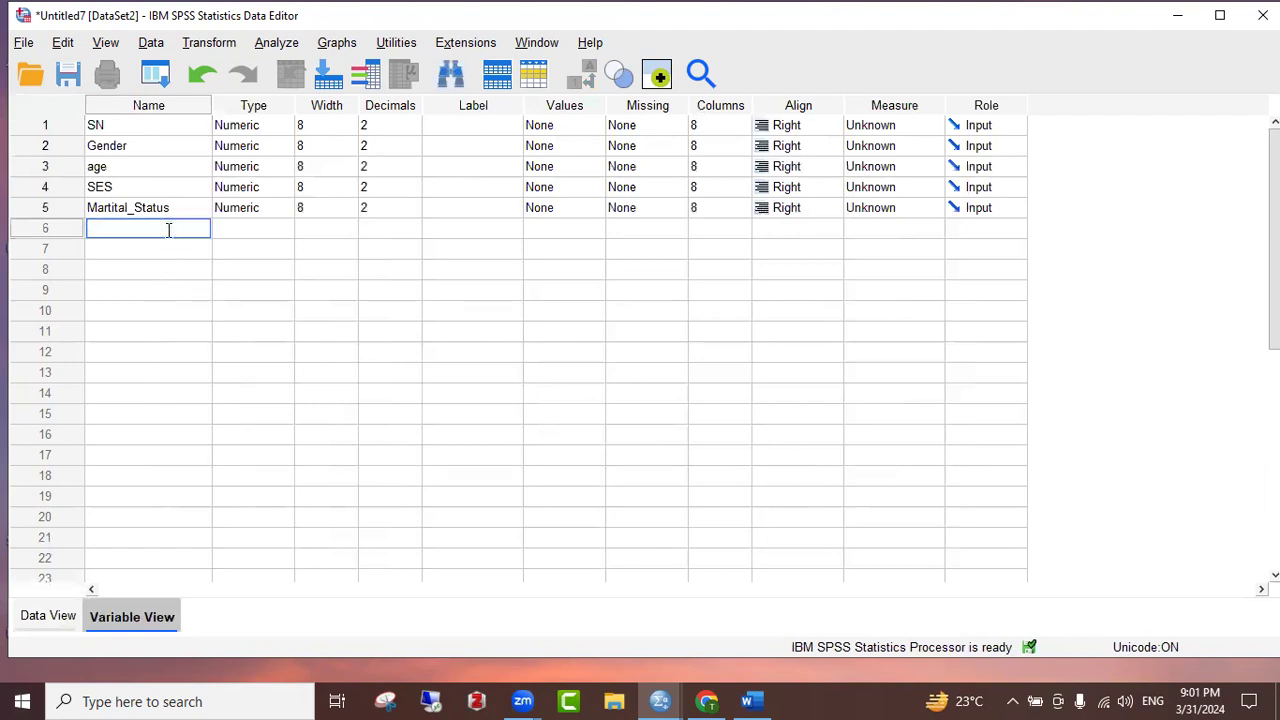
{"action": "type", "text": "Dep1"}
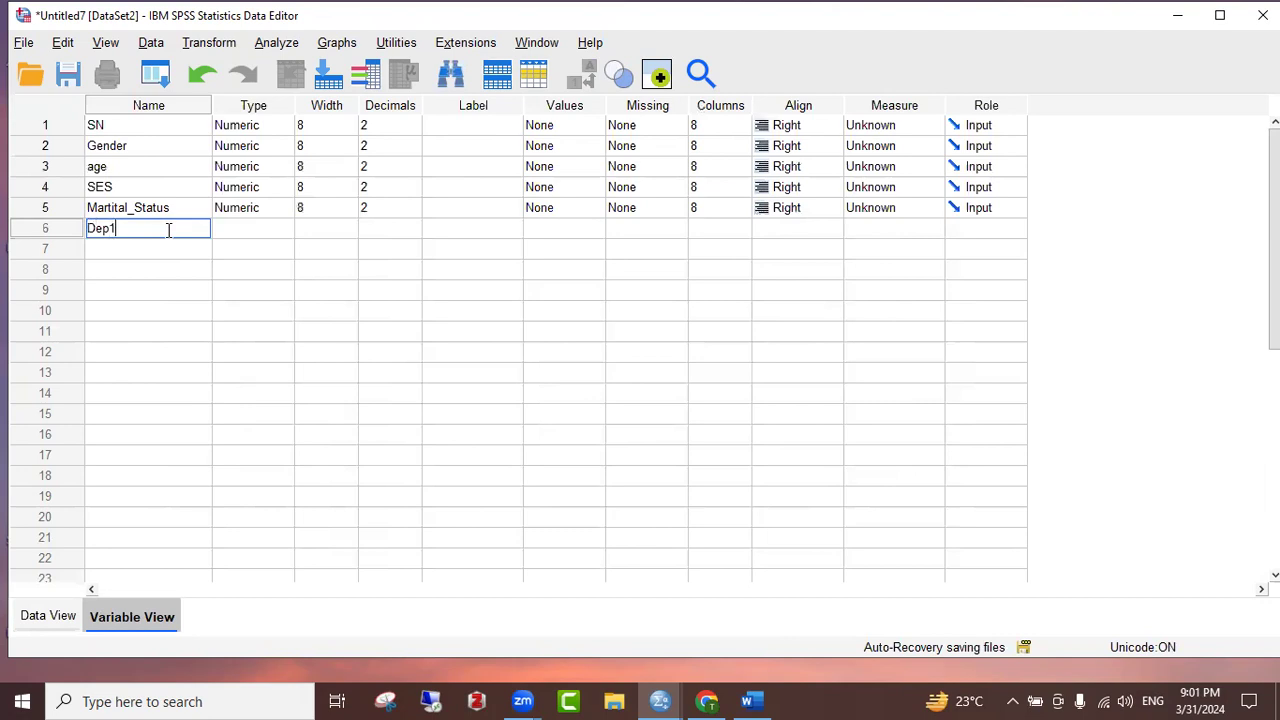
{"action": "key", "text": "Return"}
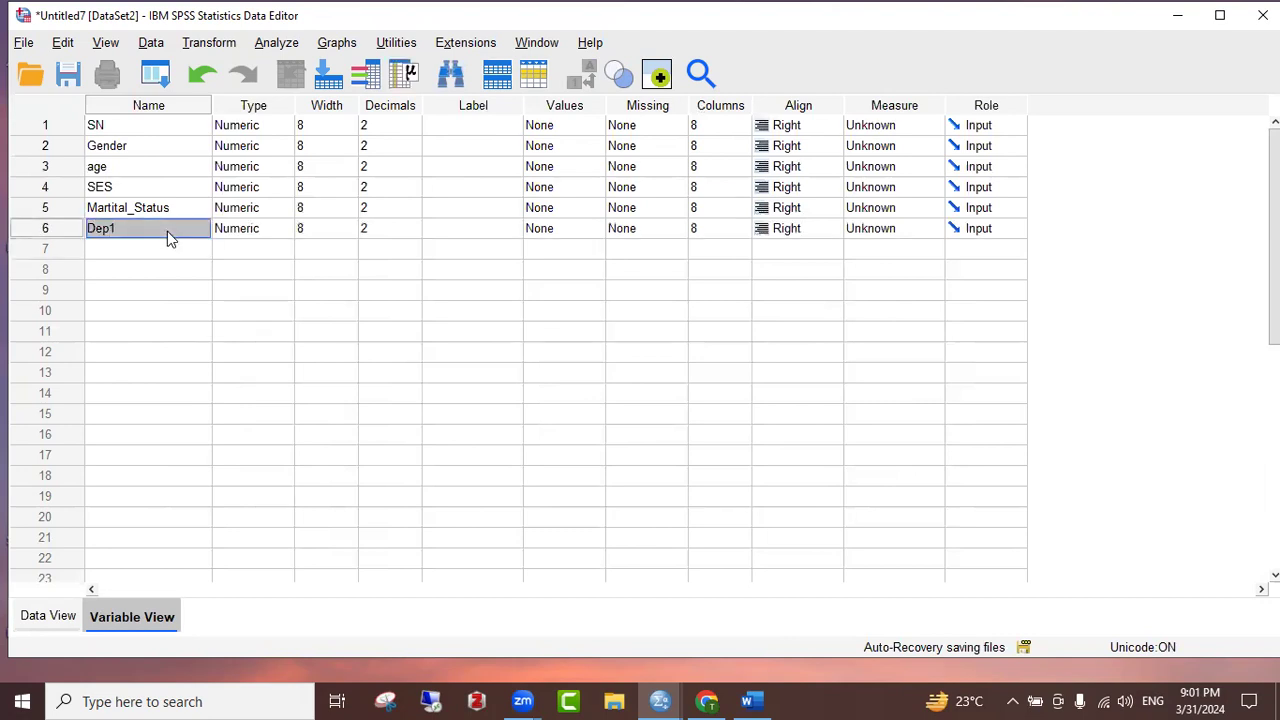
{"action": "key", "text": "BackSpace"}
{"action": "type", "text": "Dep"}
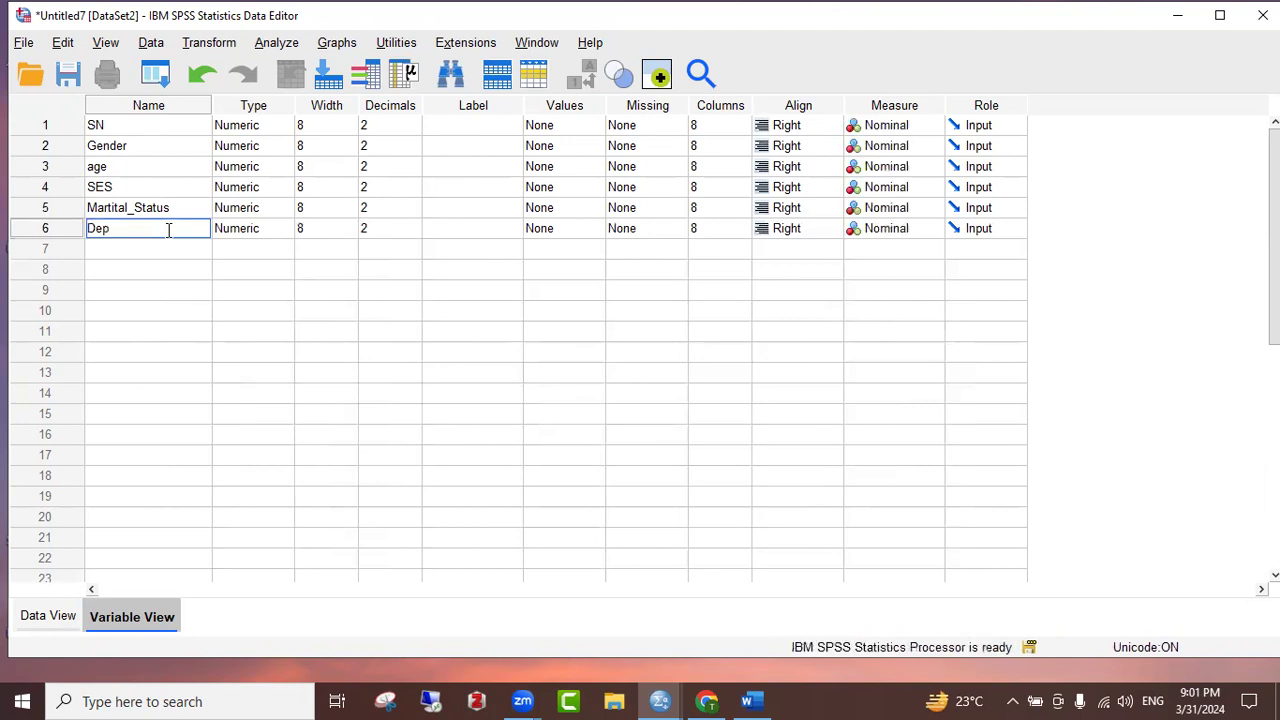
{"action": "key", "text": "Return"}
Add the variables Anxiety and Self_Esteem in rows 7 and 8, and check their columns in Data View before returning to Variable View
{"action": "type", "text": "Anxiety"}
{"action": "key", "text": "Return"}
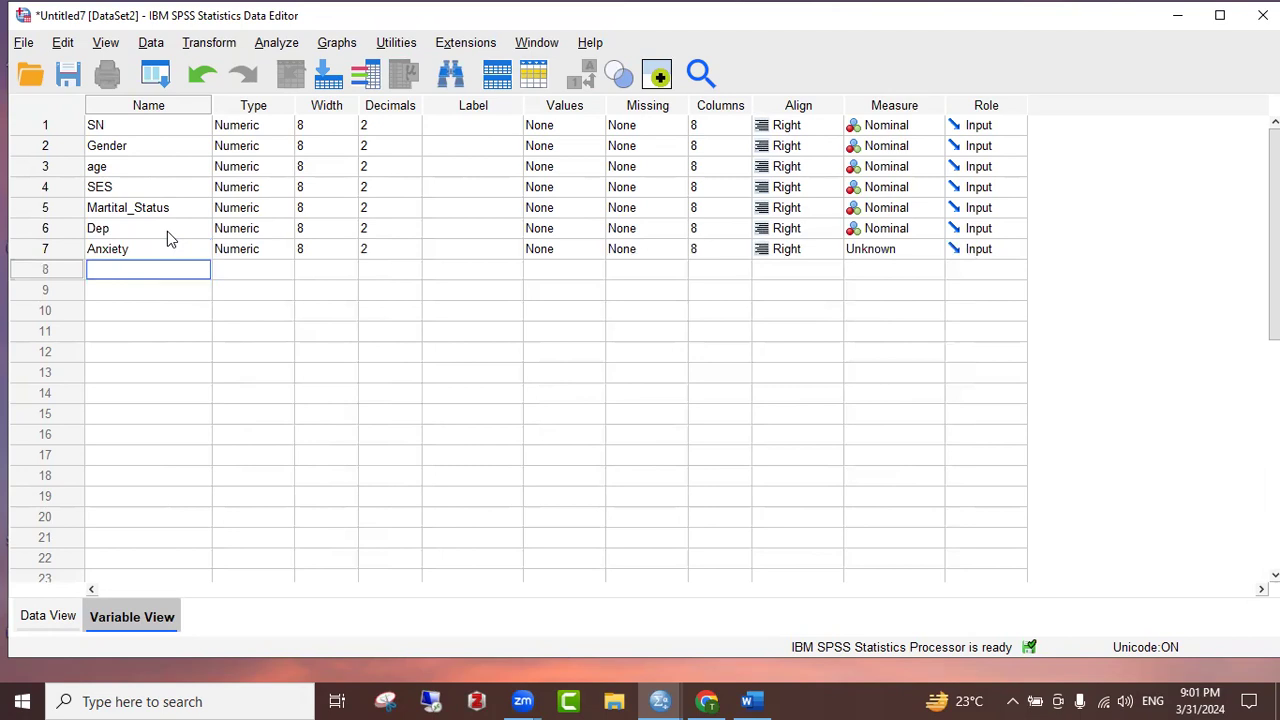
{"action": "type", "text": "Self_Esteem"}
{"action": "key", "text": "Return"}
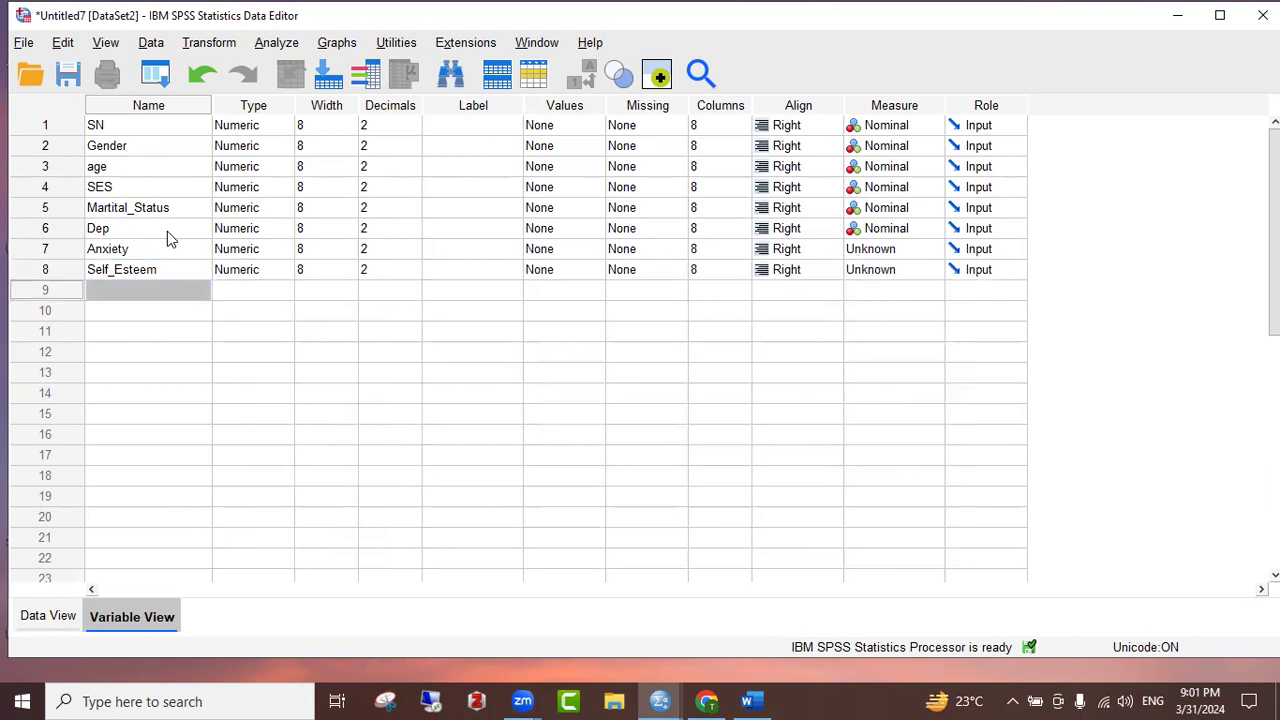
{"action": "left_click", "coordinate": [50, 616]}
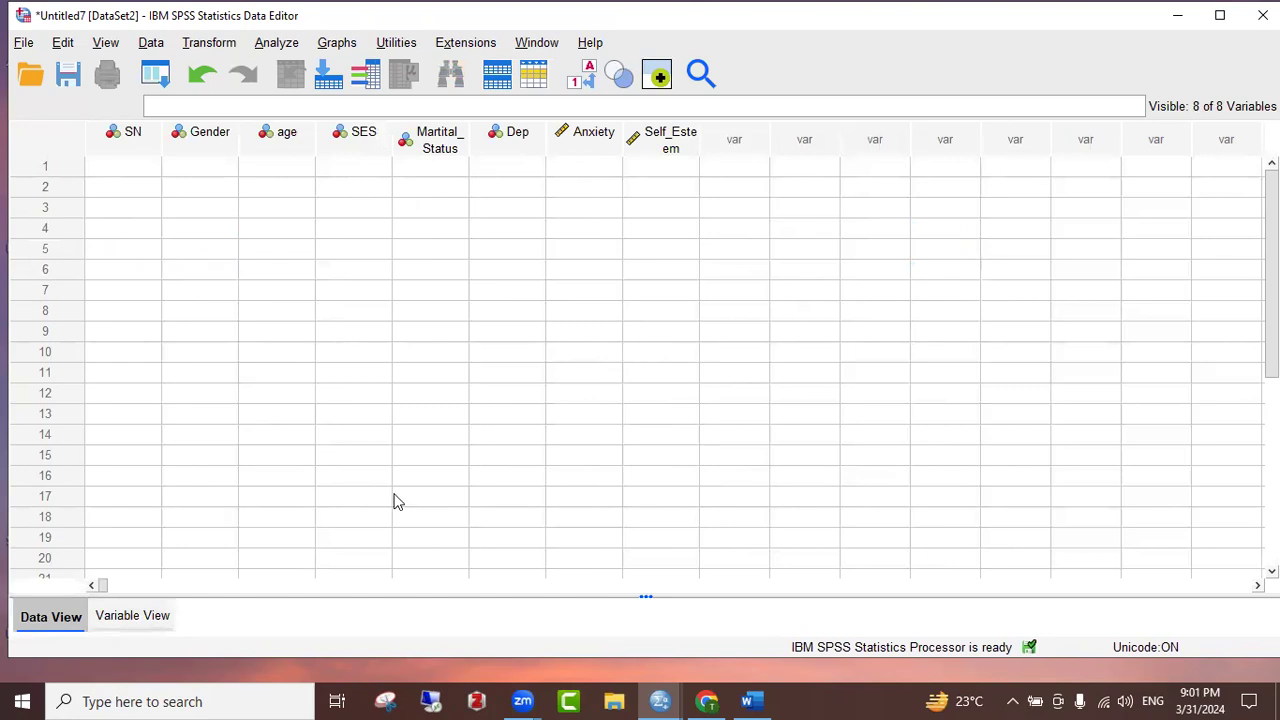
{"action": "left_click", "coordinate": [117, 619]}
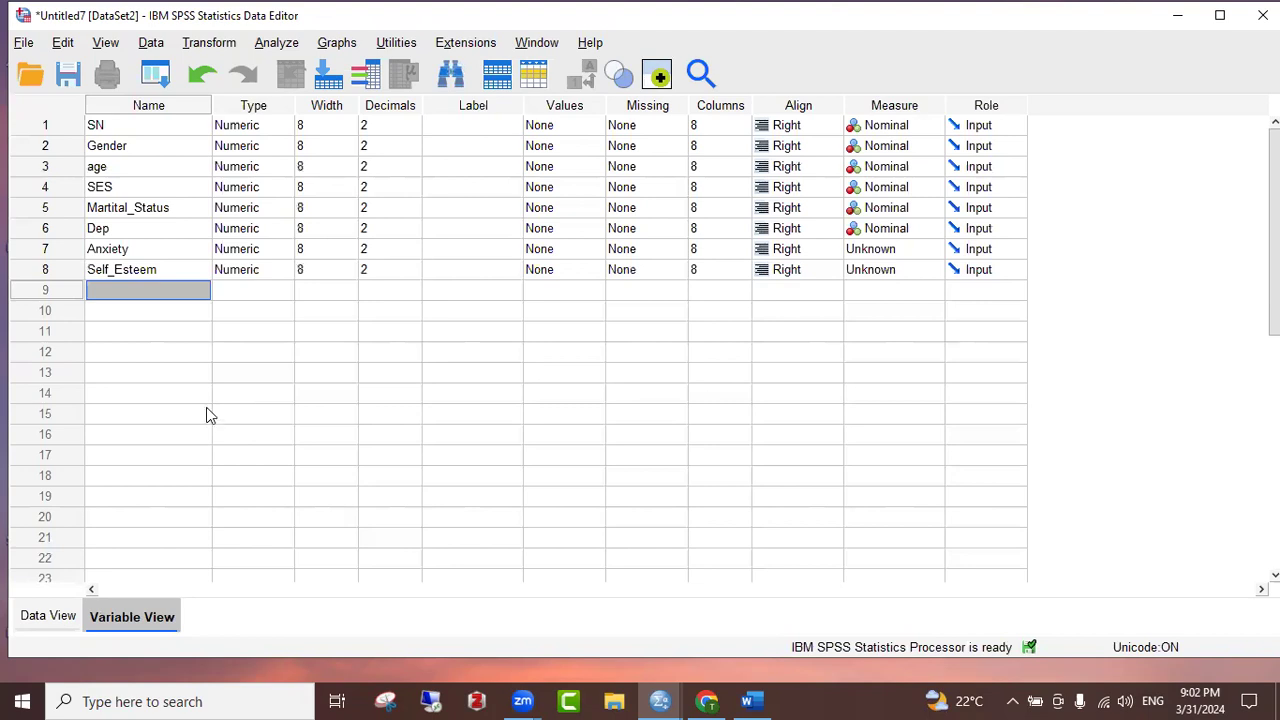
Rename the variable Dep as Dep1 and the variable Anxiety as Dep2
{"action": "double_click", "coordinate": [152, 233]}
{"action": "type", "text": "1"}
{"action": "key", "text": "Return"}
{"action": "type", "text": "d"}
{"action": "key", "text": "BackSpace"}
{"action": "type", "text": "Dep2"}
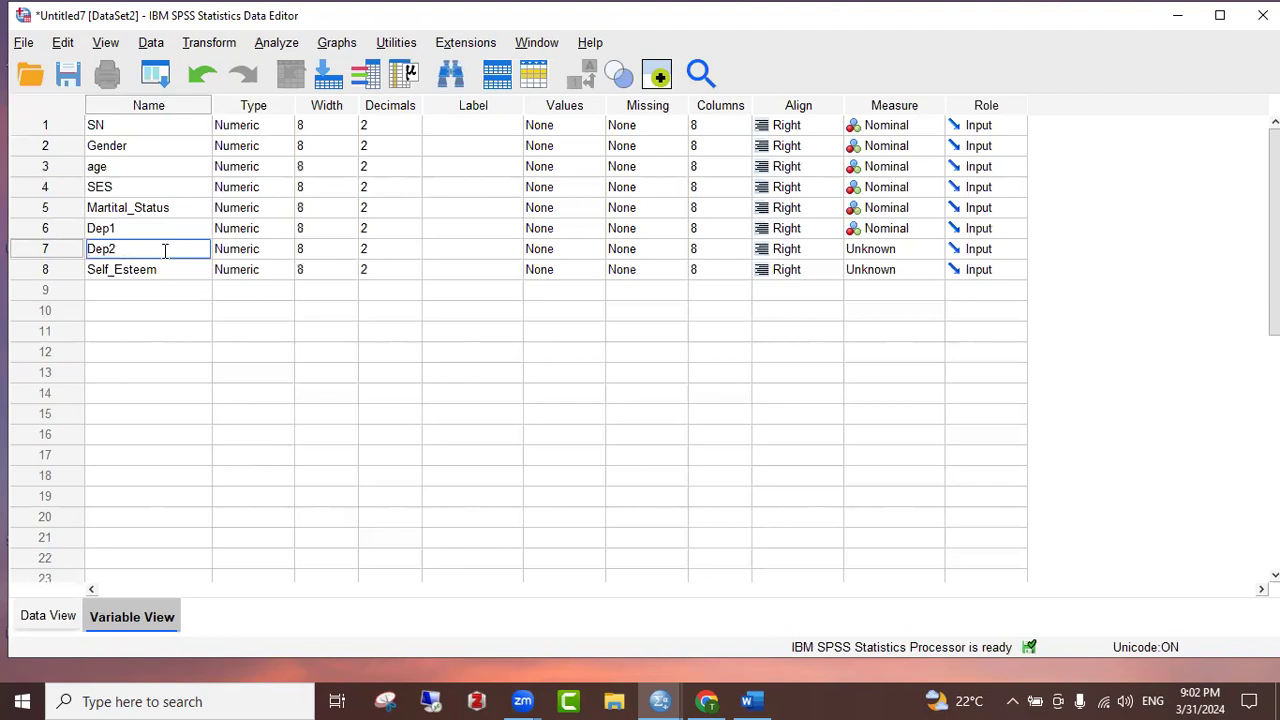
{"action": "key", "text": "Return"}
Rename the variable Self_Esteem as Dep3, and add the variables Dep4 and Dep5 in rows 9 and 10
{"action": "type", "text": "SD"}
{"action": "key", "text": "BackSpace"}
{"action": "key", "text": "BackSpace"}
{"action": "type", "text": "Dep3"}
{"action": "key", "text": "Return"}
{"action": "type", "text": "Dep4"}
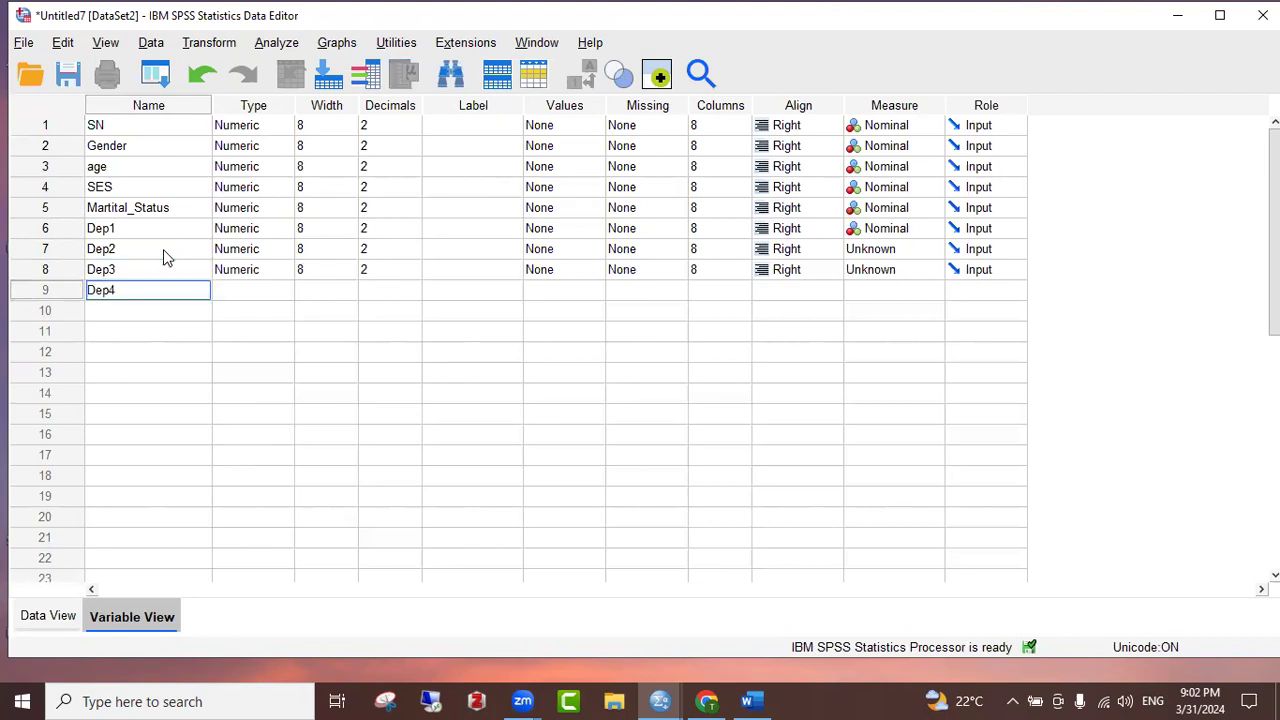
{"action": "key", "text": "Return"}
{"action": "type", "text": "De"}
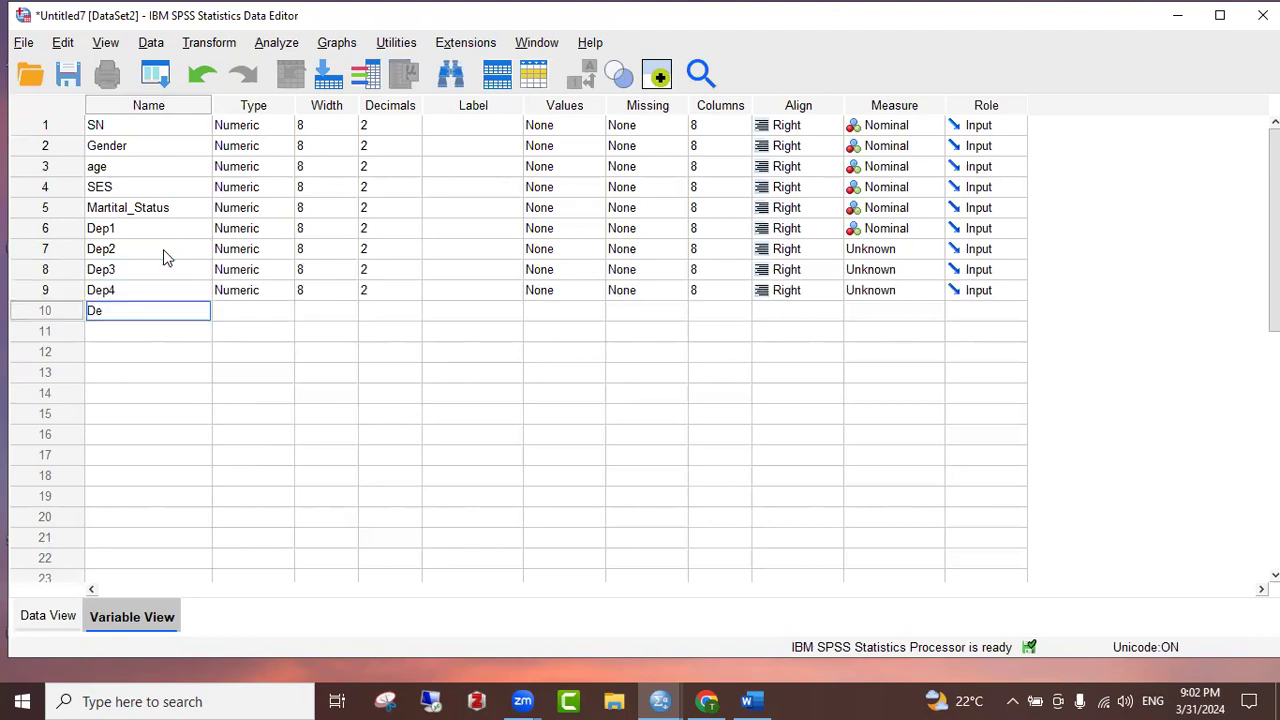
{"action": "type", "text": "p5"}
{"action": "key", "text": "Return"}
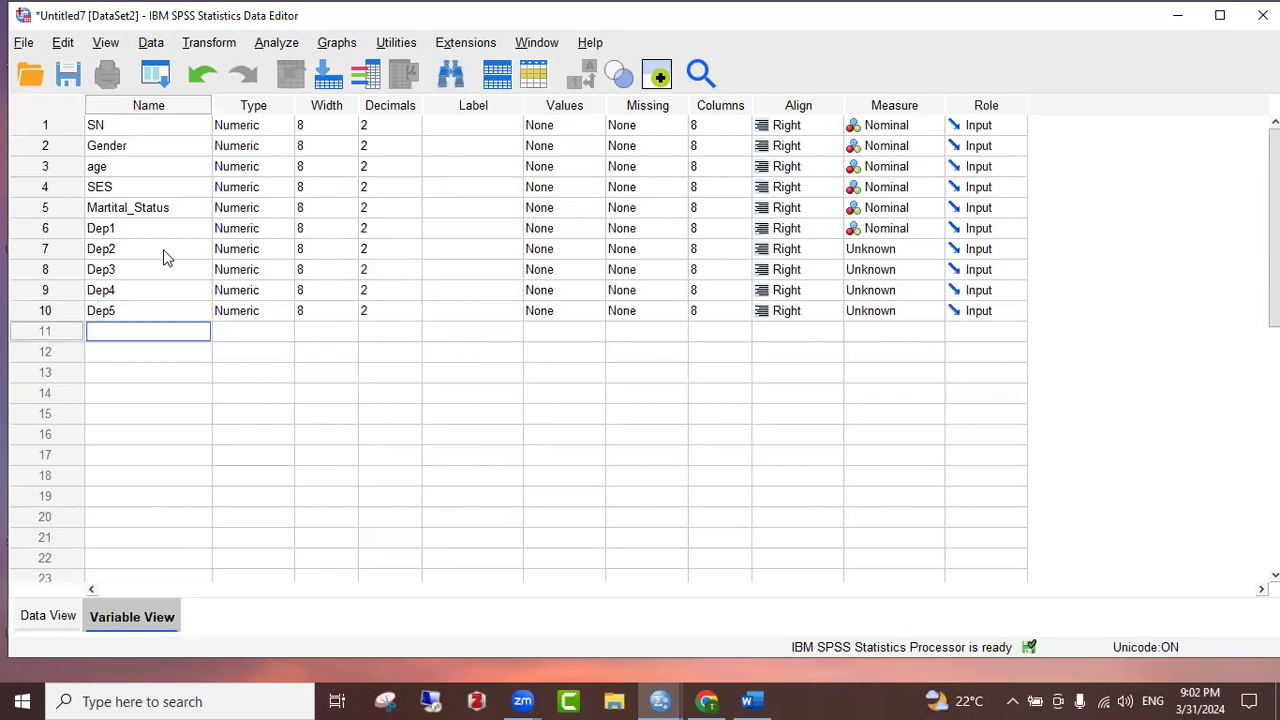
Add five variables named SE1, SE2, SE3, SE4 and SE5 in rows 11 to 15
{"action": "type", "text": "SE1"}
{"action": "key", "text": "Return"}
{"action": "type", "text": "SE2"}
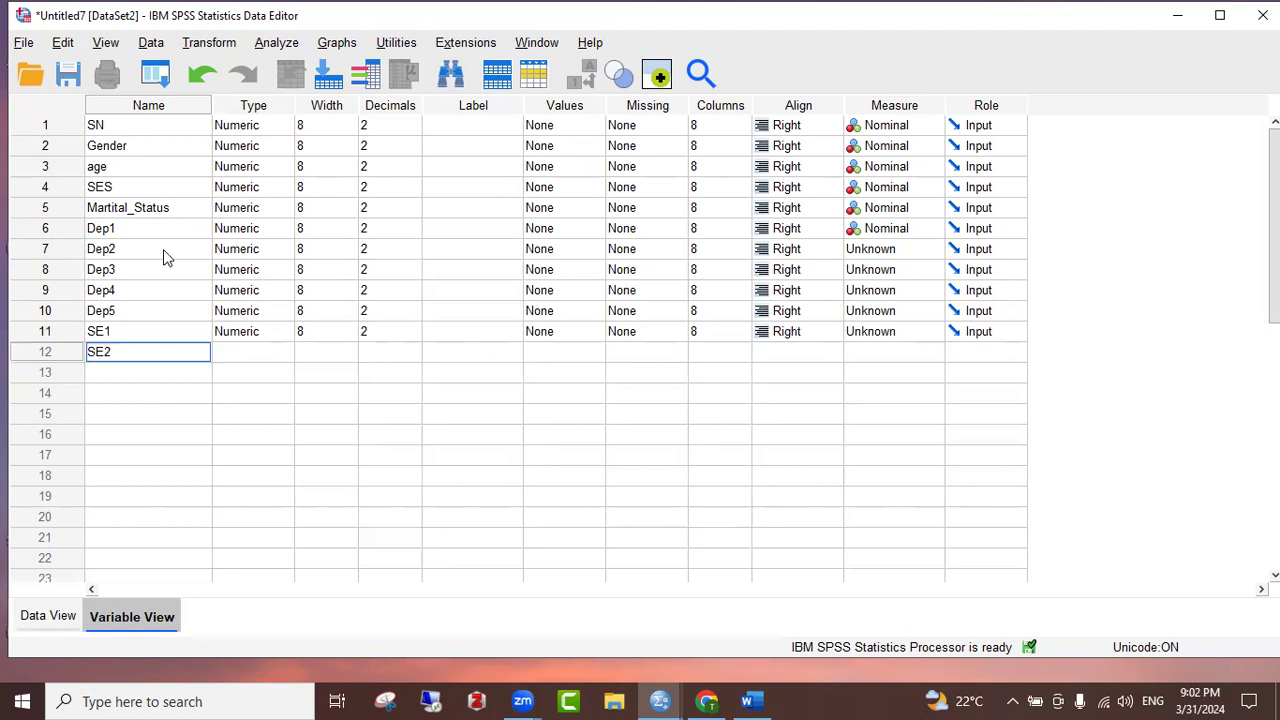
{"action": "key", "text": "Return"}
{"action": "type", "text": "SE3"}
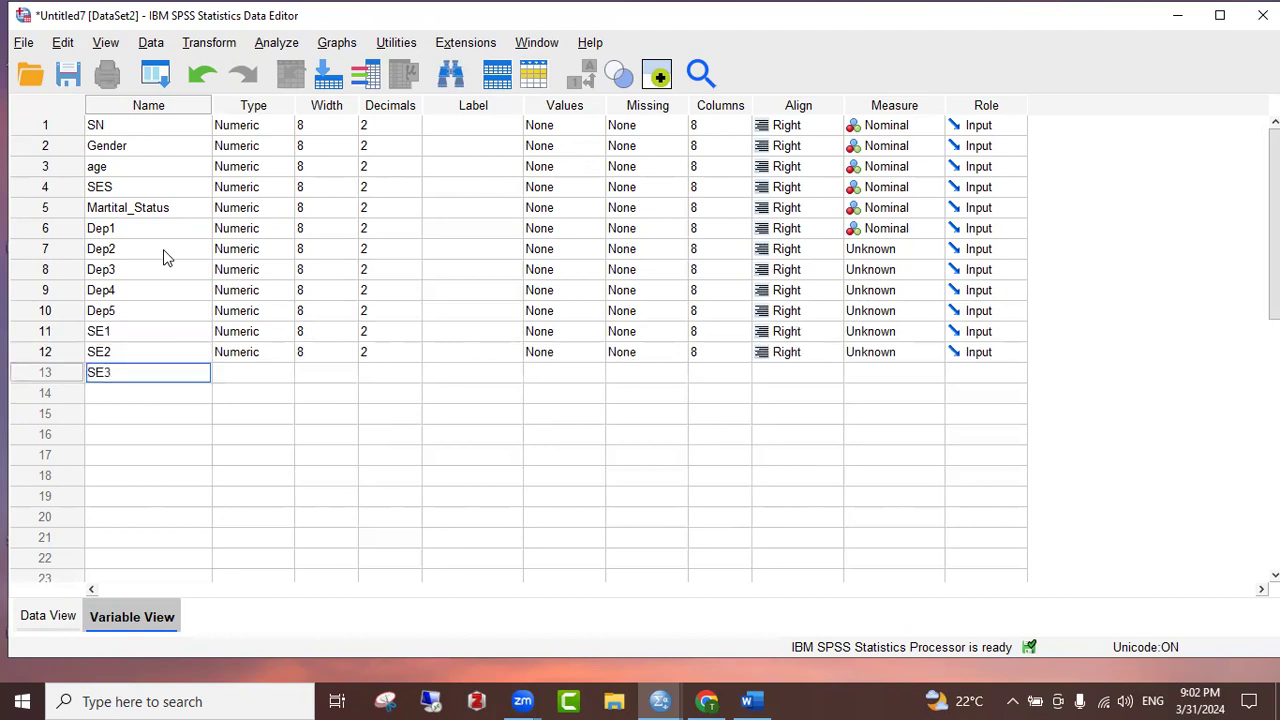
{"action": "key", "text": "Return"}
{"action": "type", "text": "SE4"}
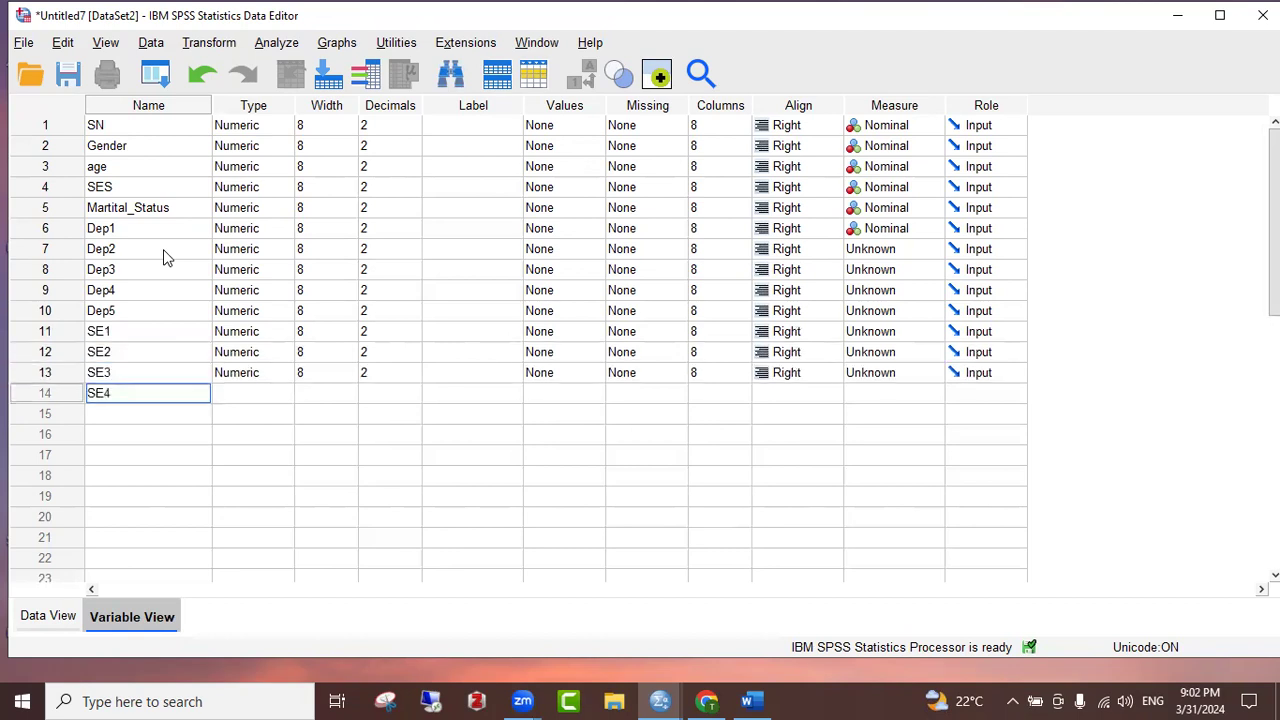
{"action": "key", "text": "Return"}
{"action": "type", "text": "SE5"}
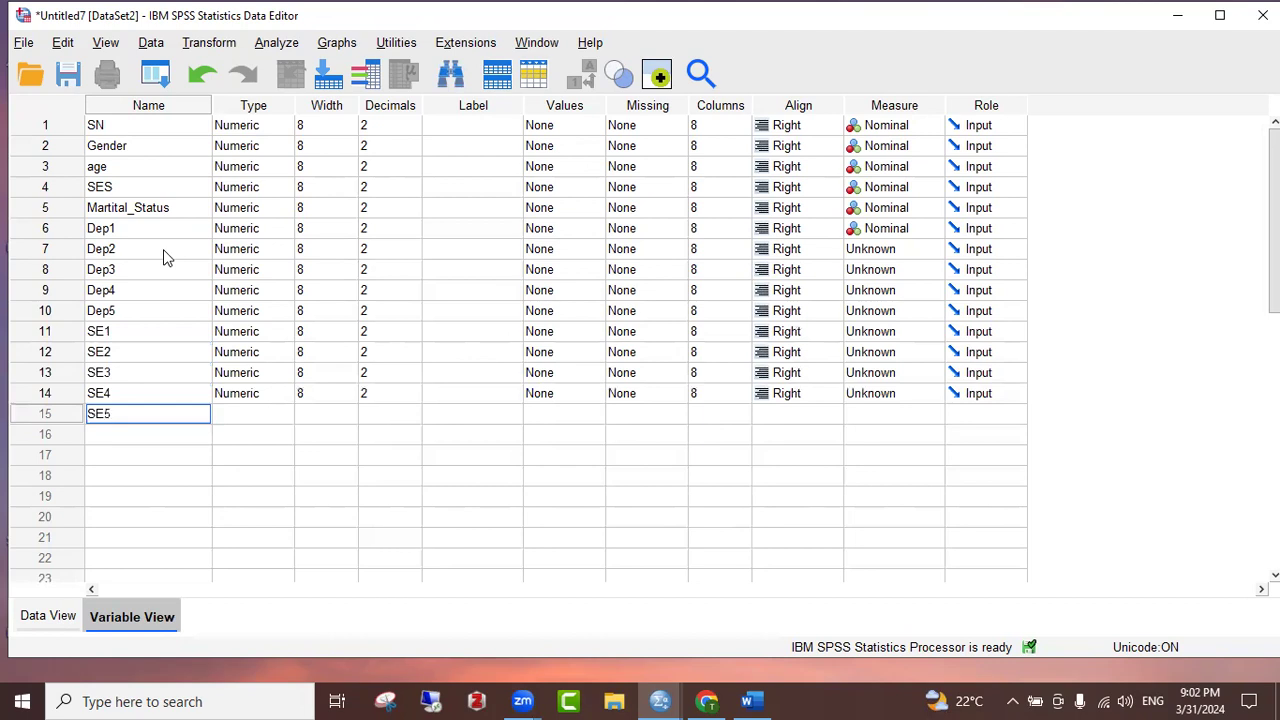
{"action": "key", "text": "Return"}
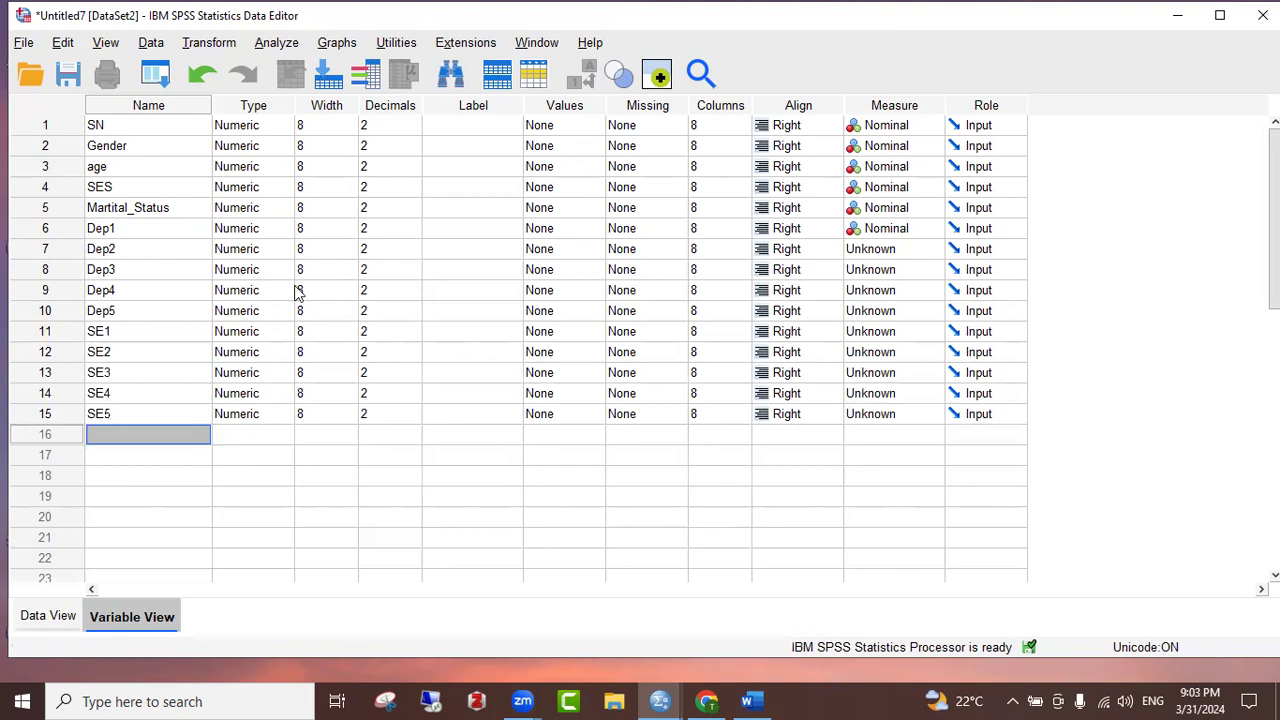
{"action": "left_click", "coordinate": [90, 146]}
{"action": "left_click", "coordinate": [155, 166]}
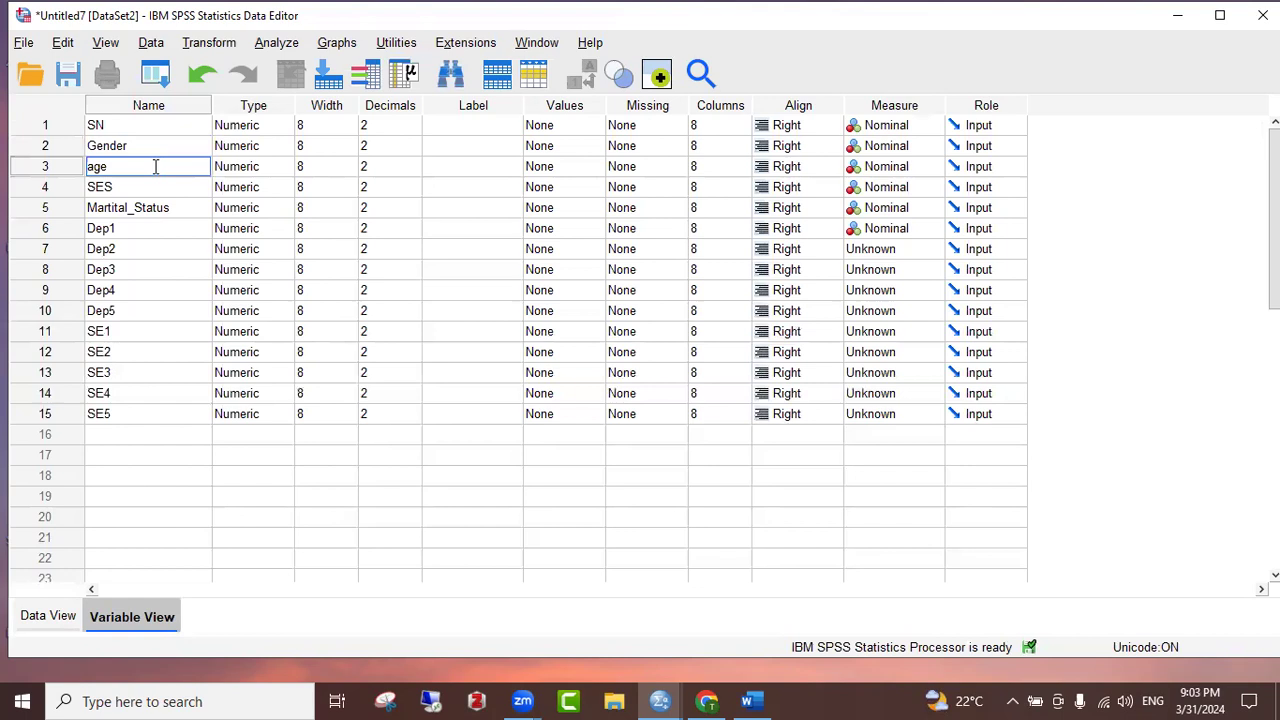
Try to enter the text MALE as the Gender value of the first case in Data View
{"action": "left_click", "coordinate": [122, 146]}
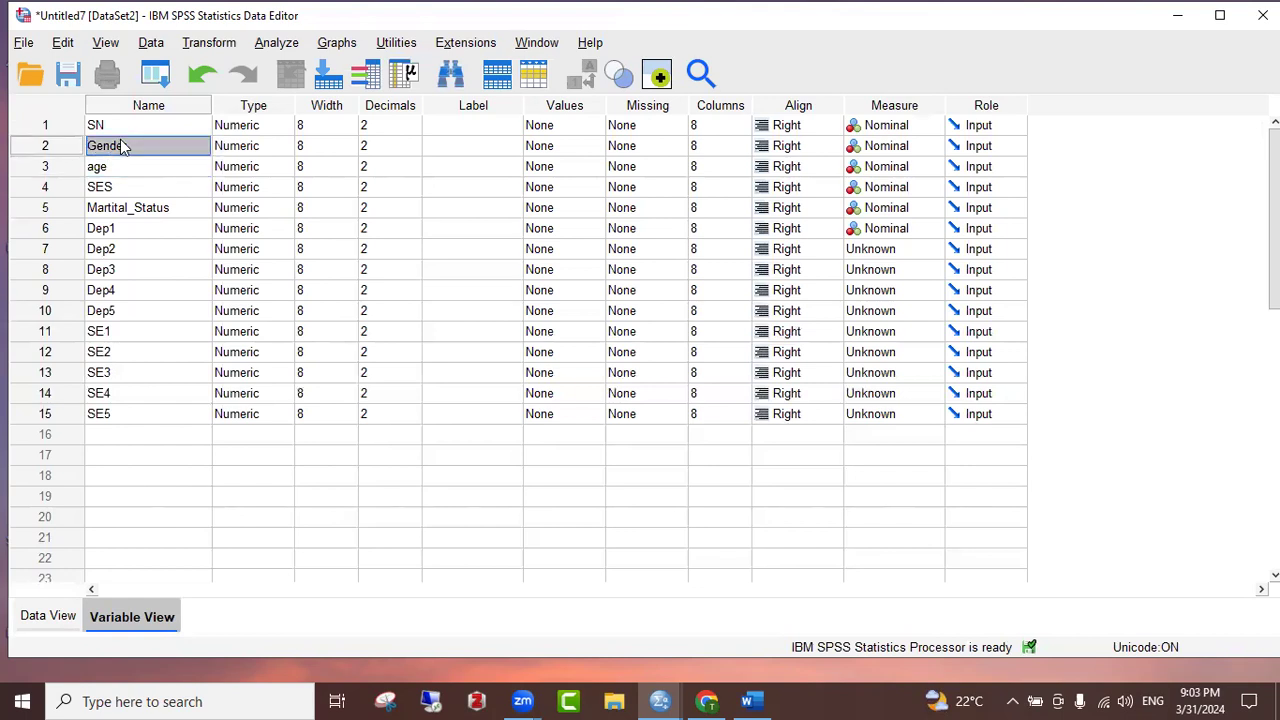
{"action": "left_click", "coordinate": [552, 154]}
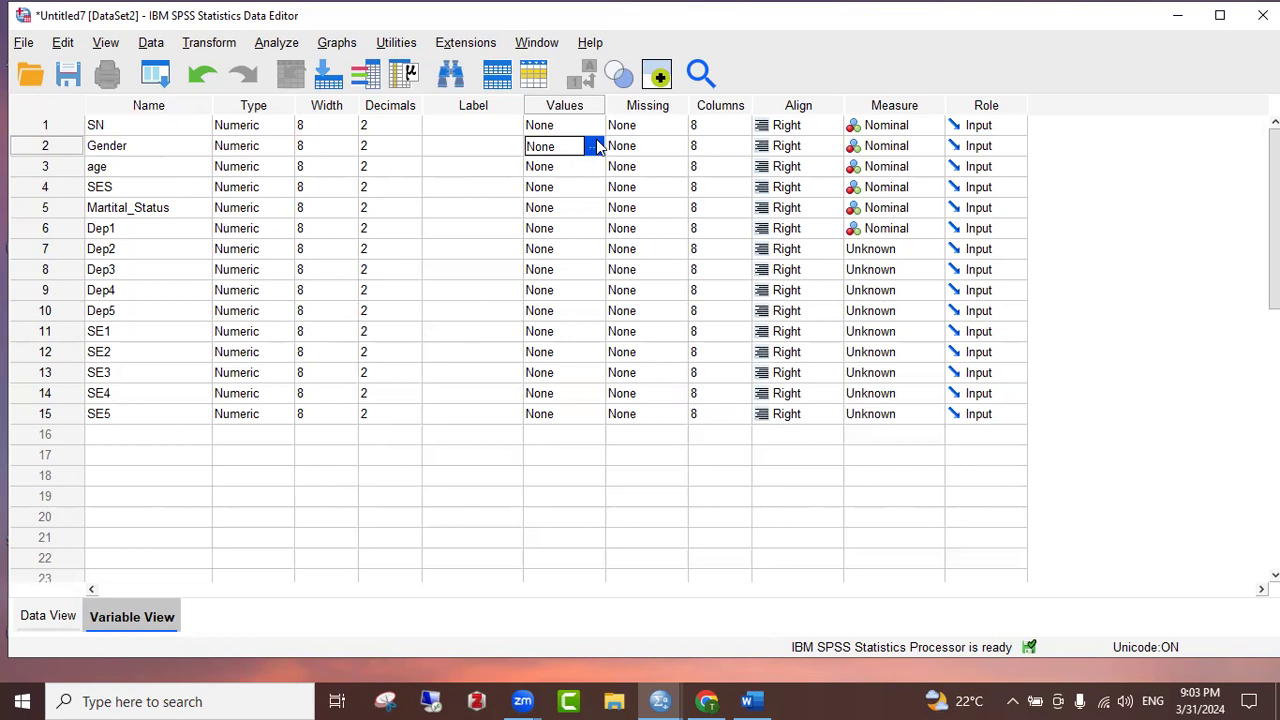
{"action": "left_click", "coordinate": [52, 615]}
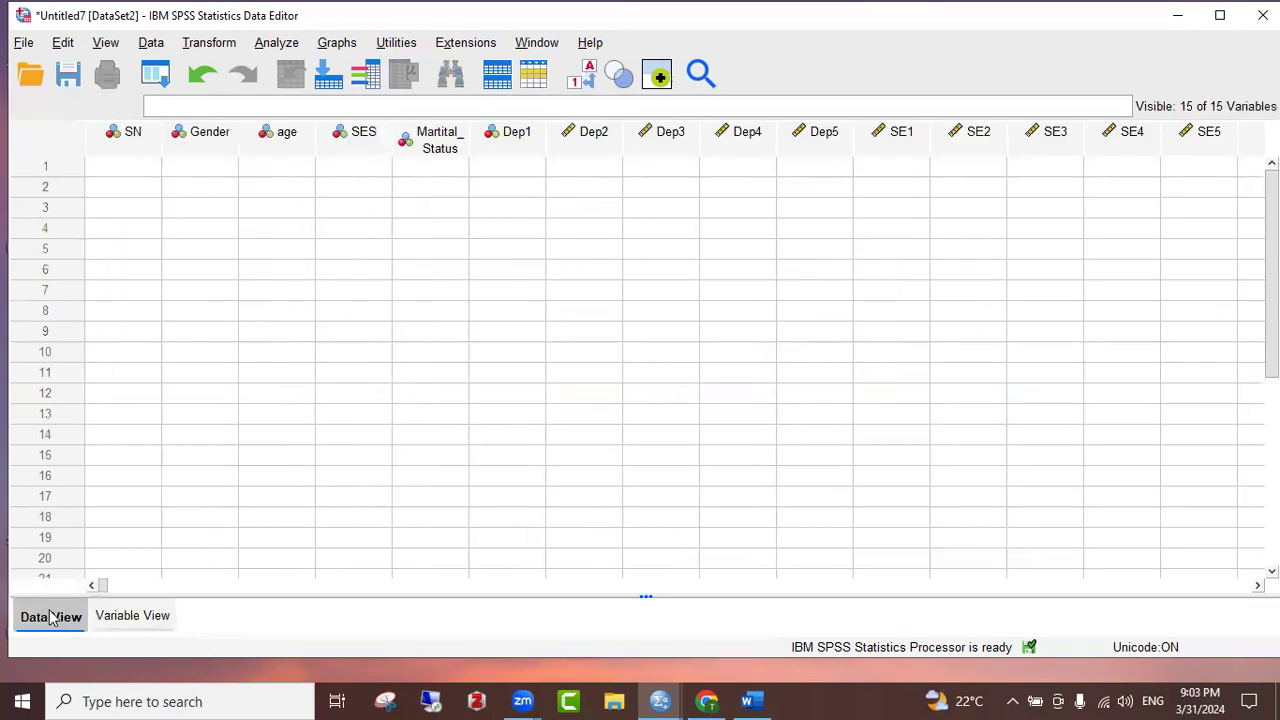
{"action": "left_click", "coordinate": [199, 172]}
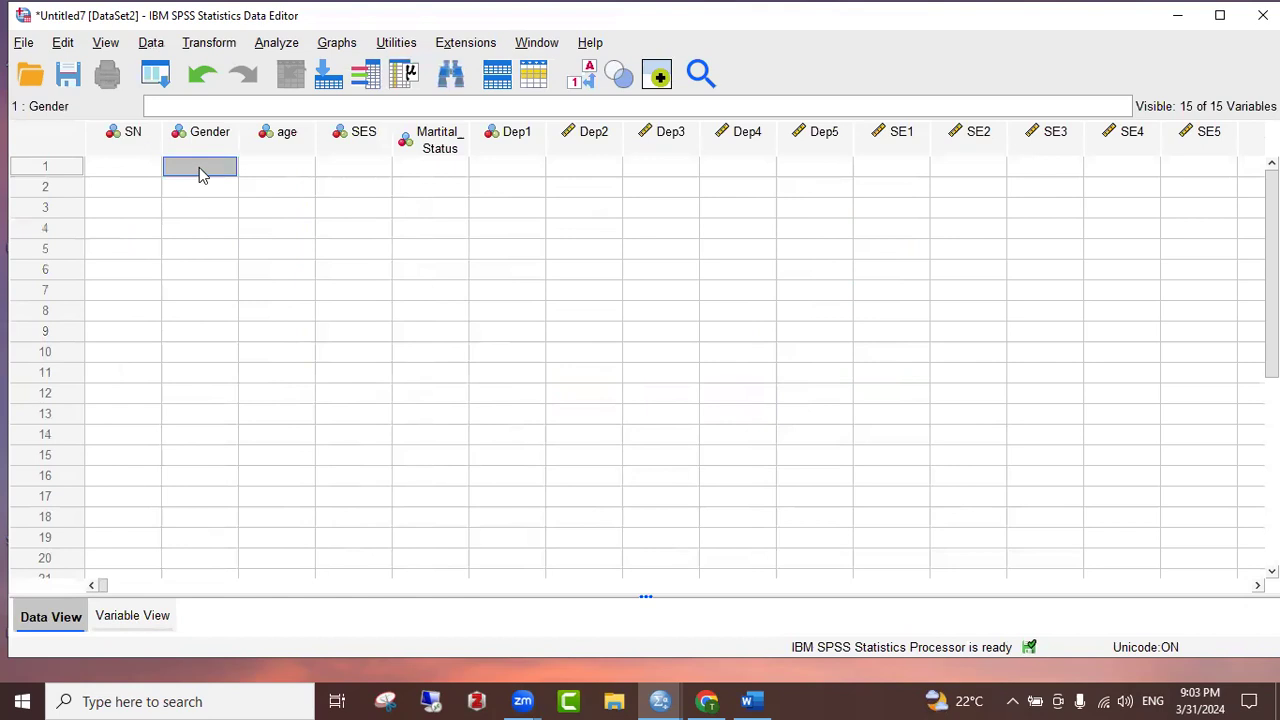
{"action": "type", "text": "MALE"}
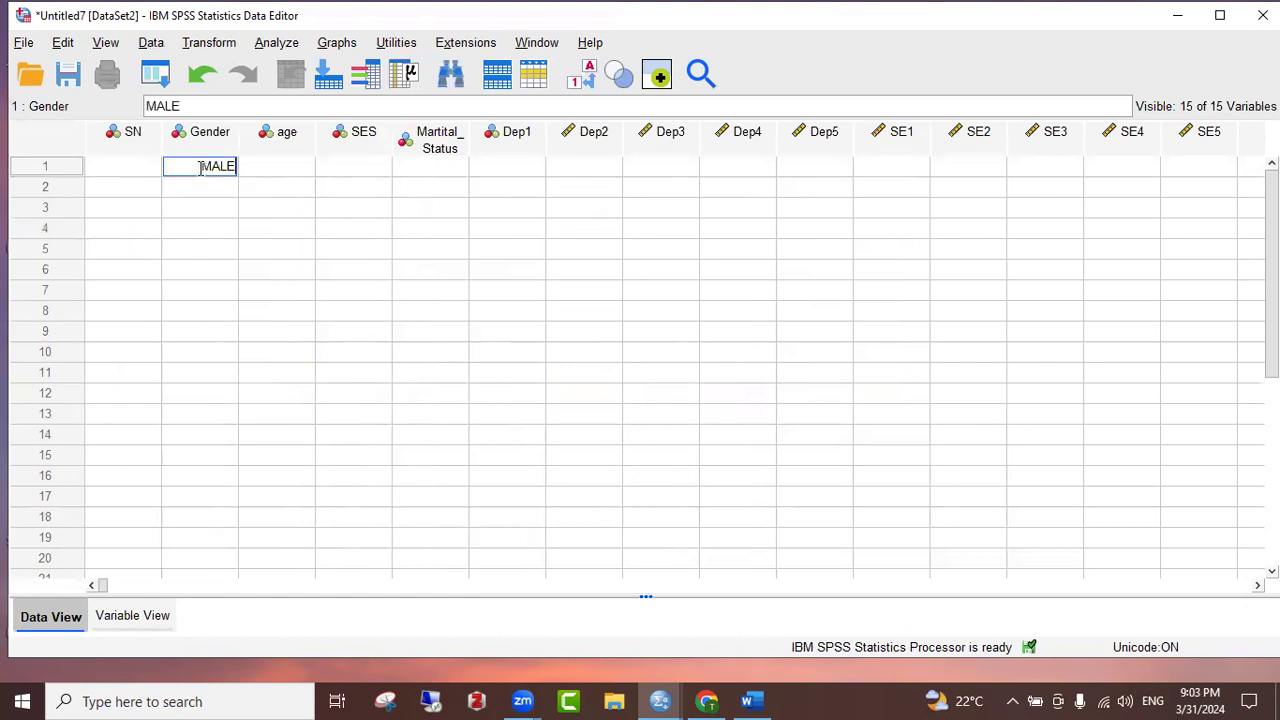
{"action": "key", "text": "Return"}
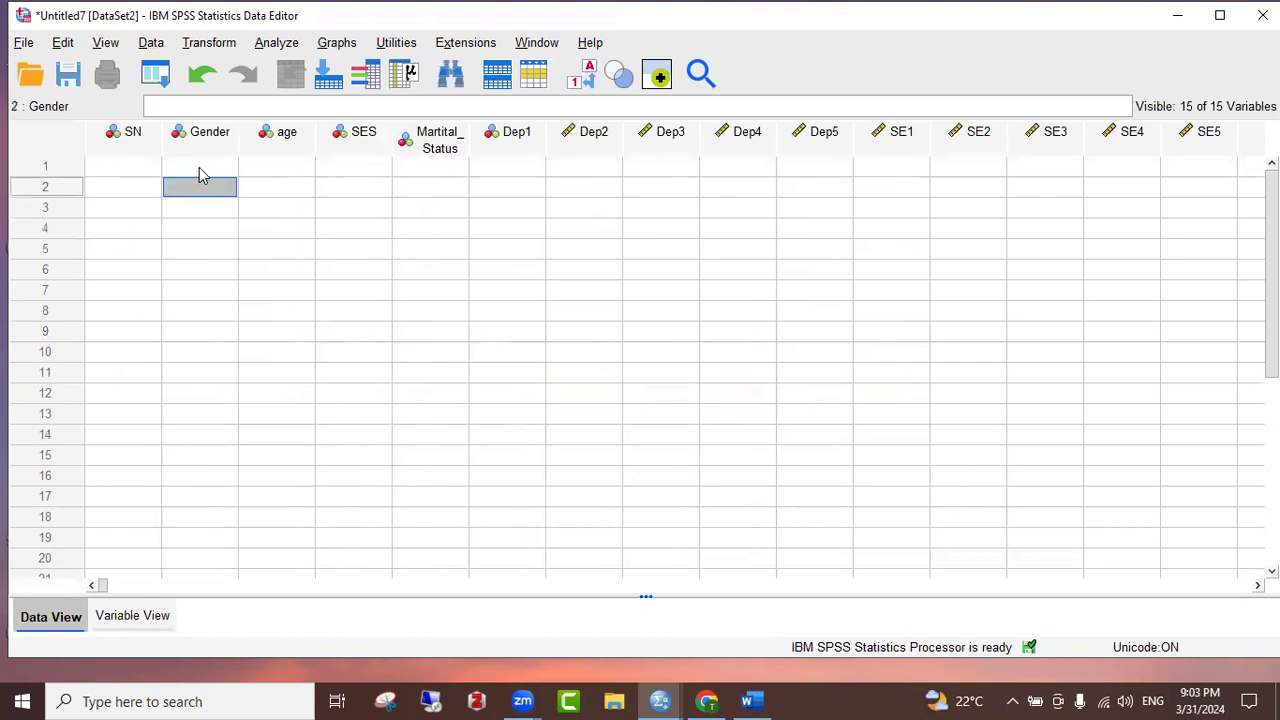
{"action": "left_click", "coordinate": [430, 310]}
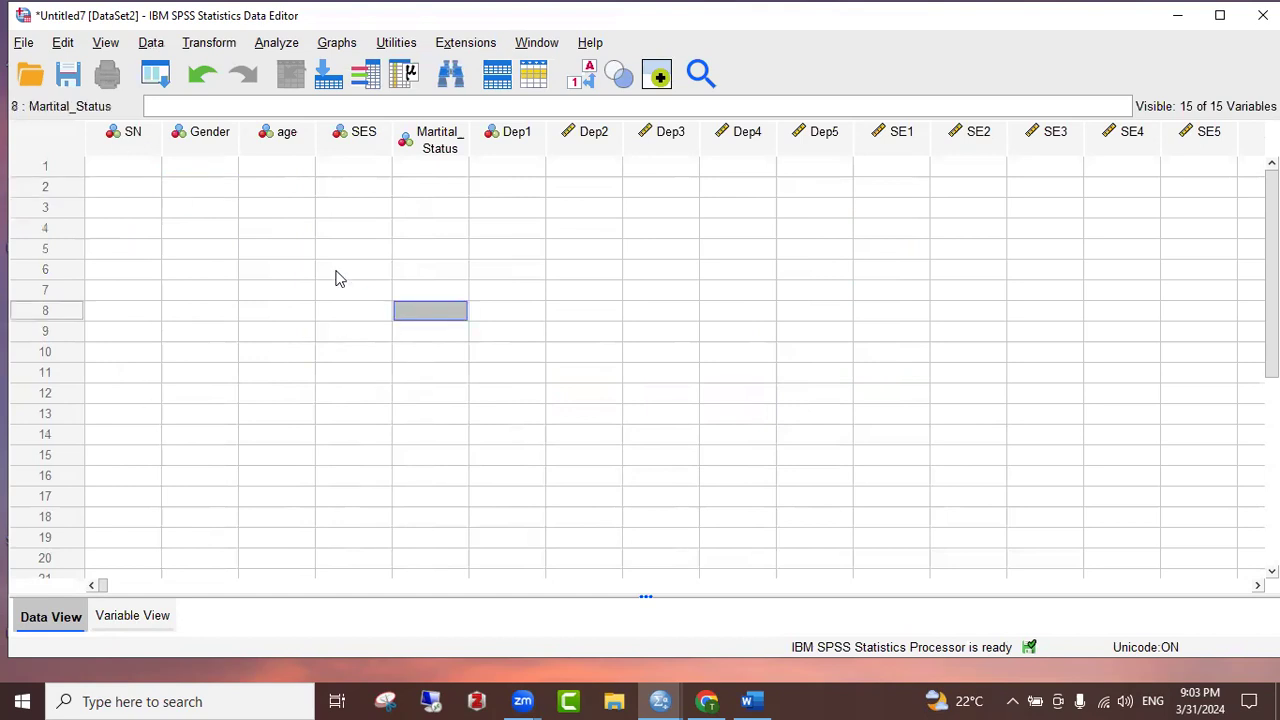
In Variable View, add a value label for Gender that codes 1 as male
{"action": "left_click", "coordinate": [121, 617]}
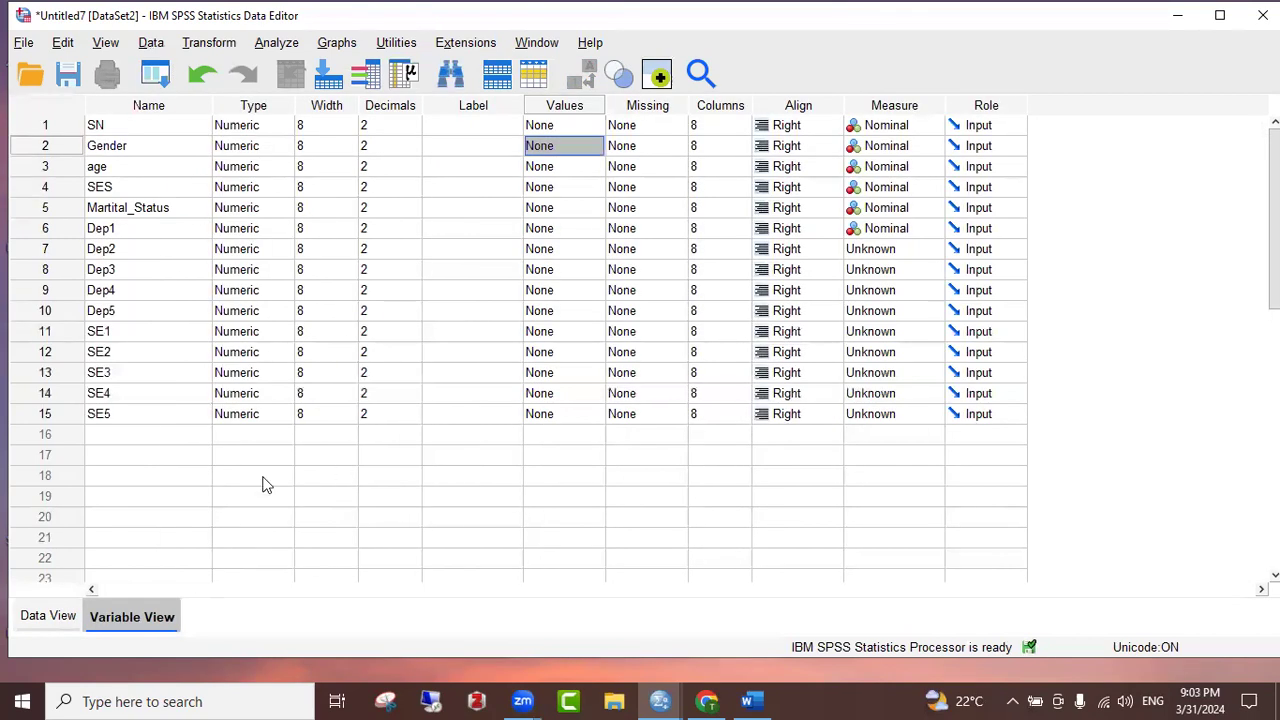
{"action": "left_click", "coordinate": [560, 148]}
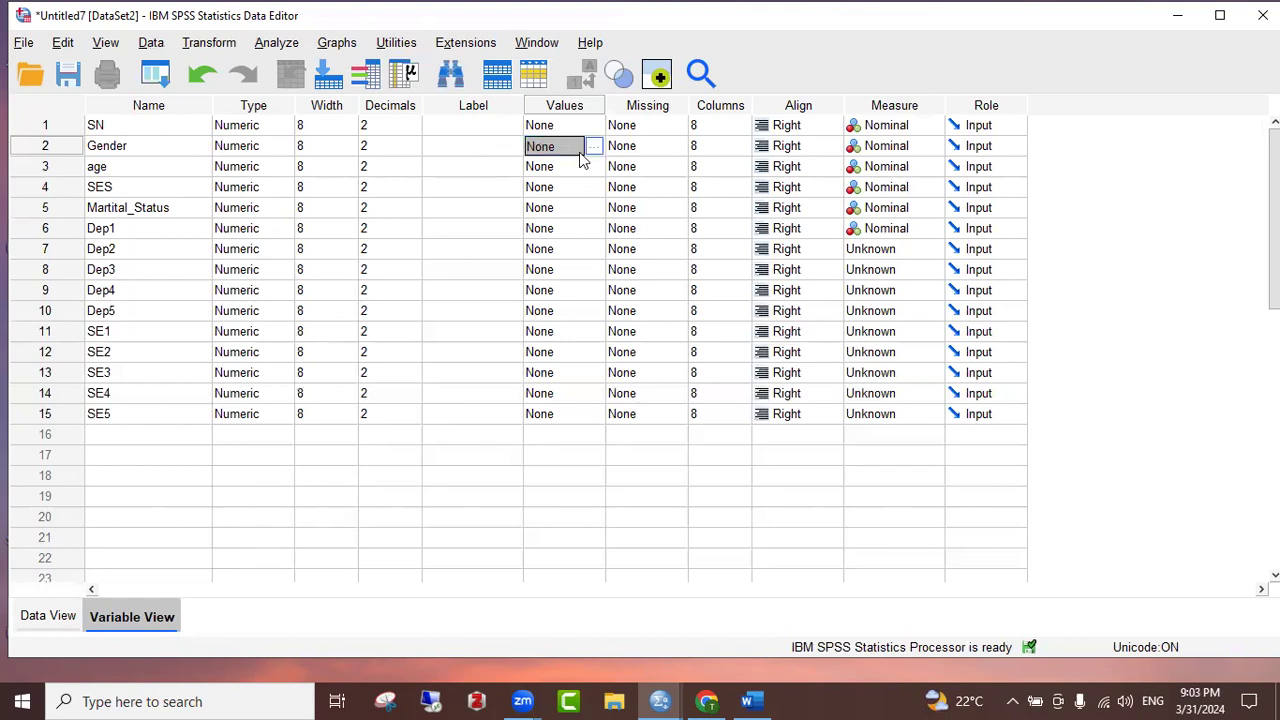
{"action": "left_click", "coordinate": [594, 146]}
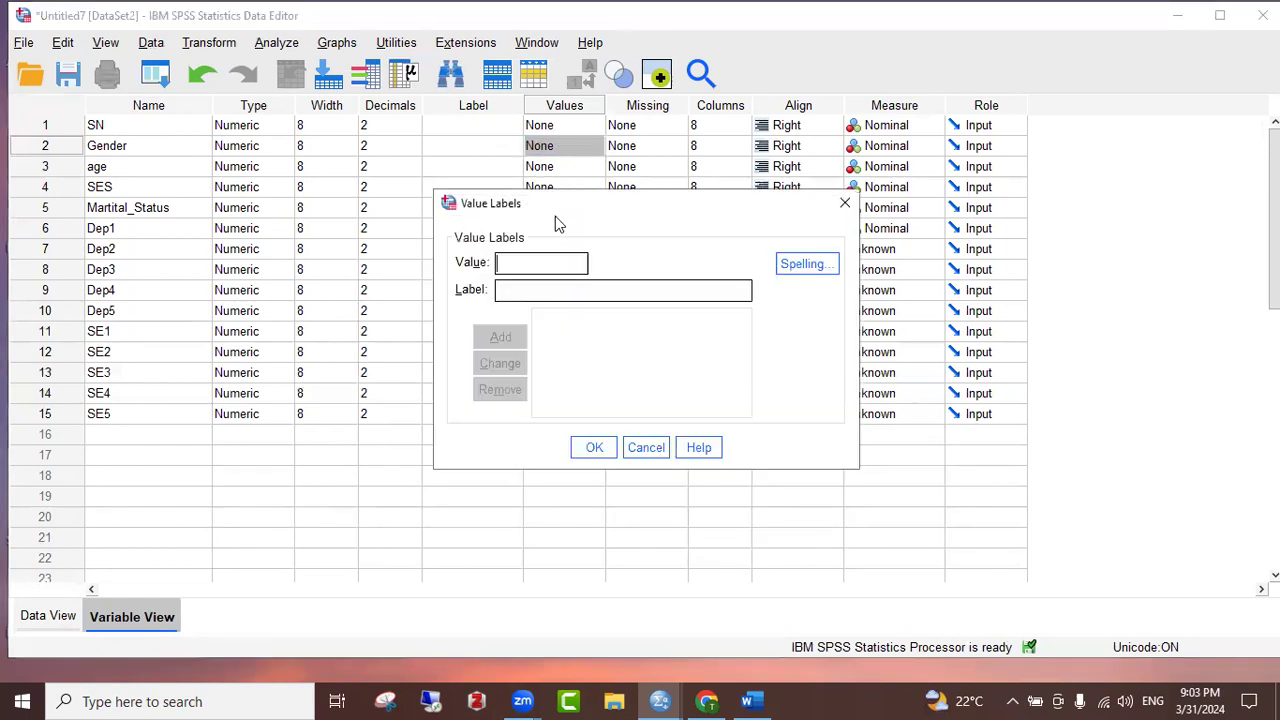
{"action": "type", "text": "1"}
{"action": "left_click", "coordinate": [541, 289]}
{"action": "type", "text": "ma"}
{"action": "key", "text": "BackSpace"}
{"action": "type", "text": "ale"}
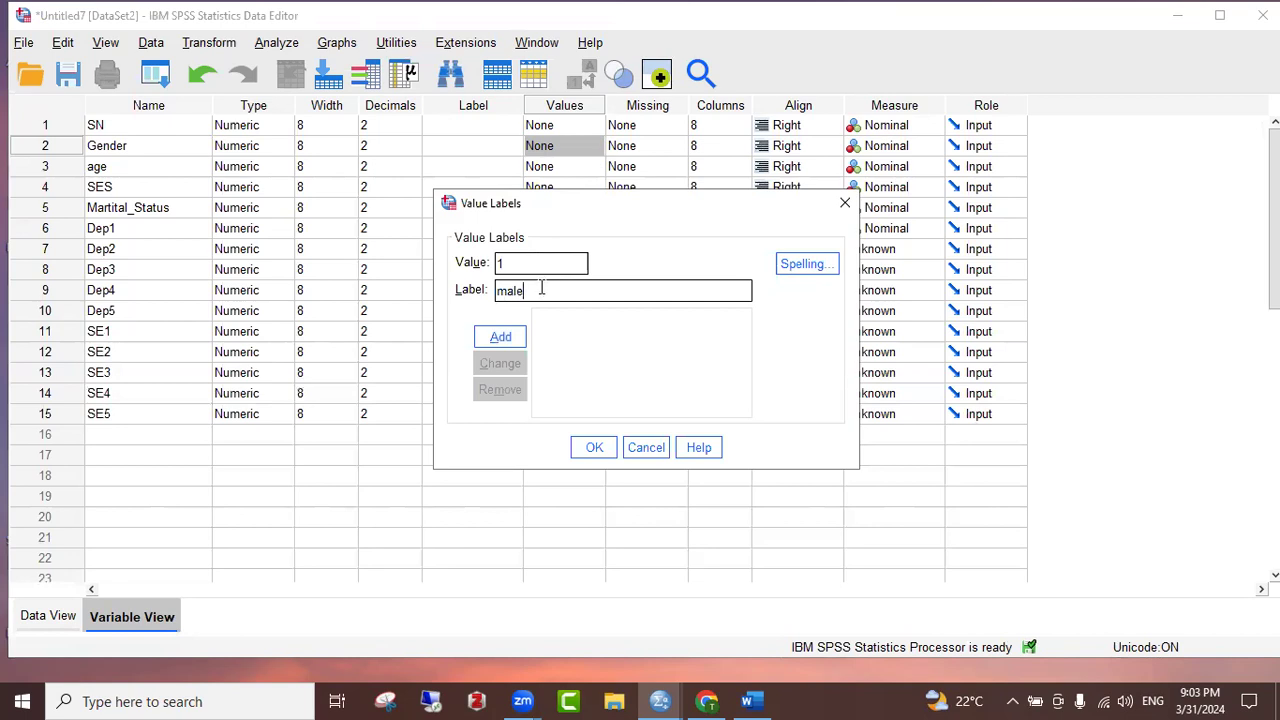
{"action": "left_click", "coordinate": [496, 338]}
Add the label female for value 2 of Gender, apply the labels, and recheck the saved list
{"action": "type", "text": "2"}
{"action": "left_click", "coordinate": [586, 290]}
{"action": "type", "text": "female"}
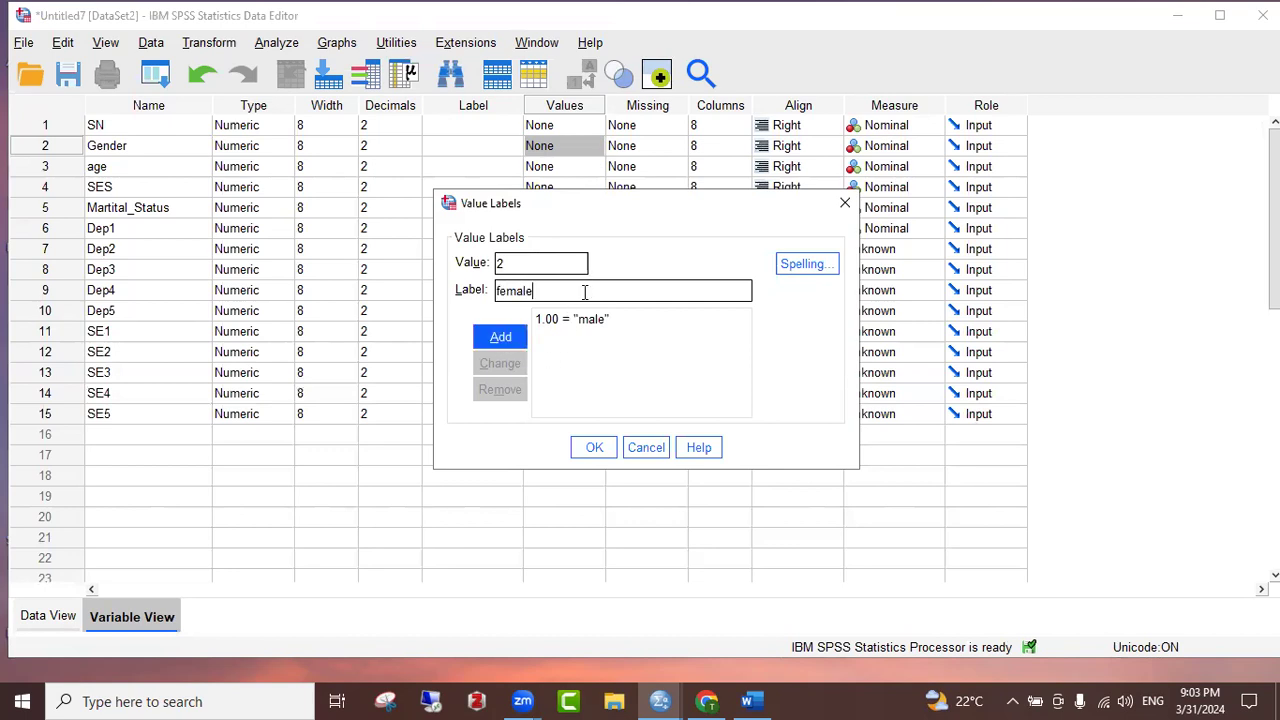
{"action": "left_click", "coordinate": [497, 337]}
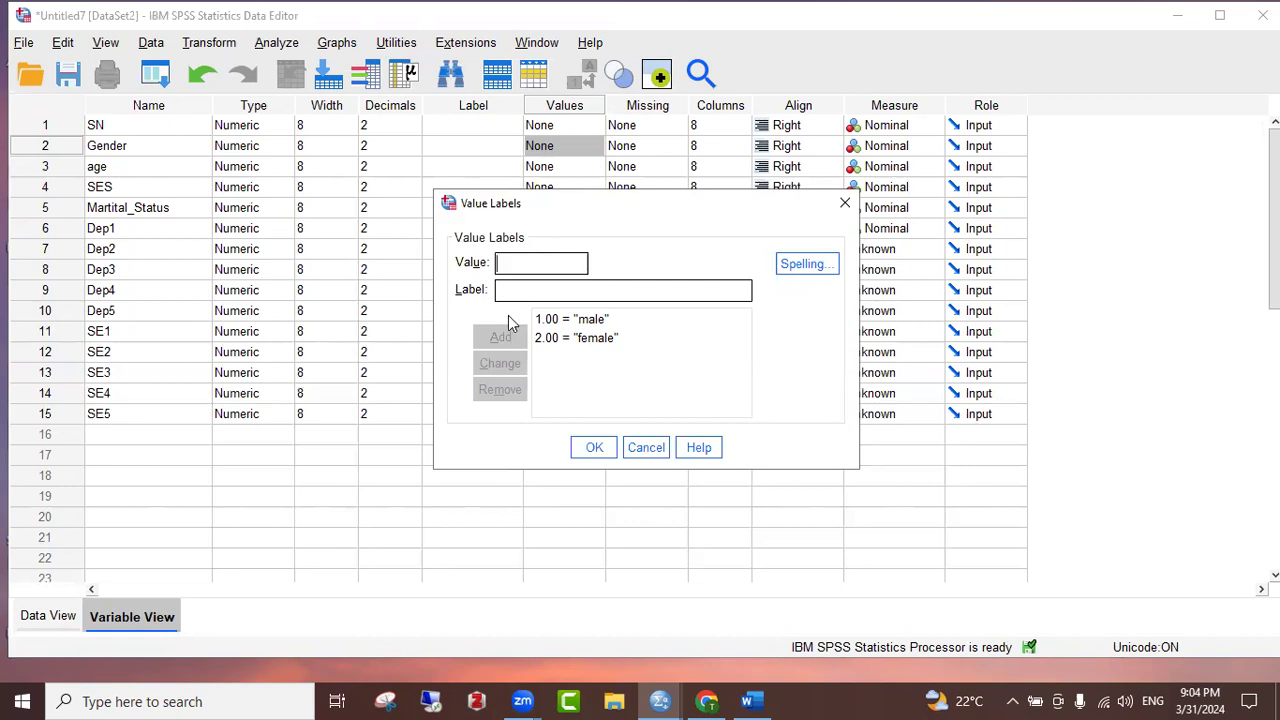
{"action": "left_click", "coordinate": [592, 447]}
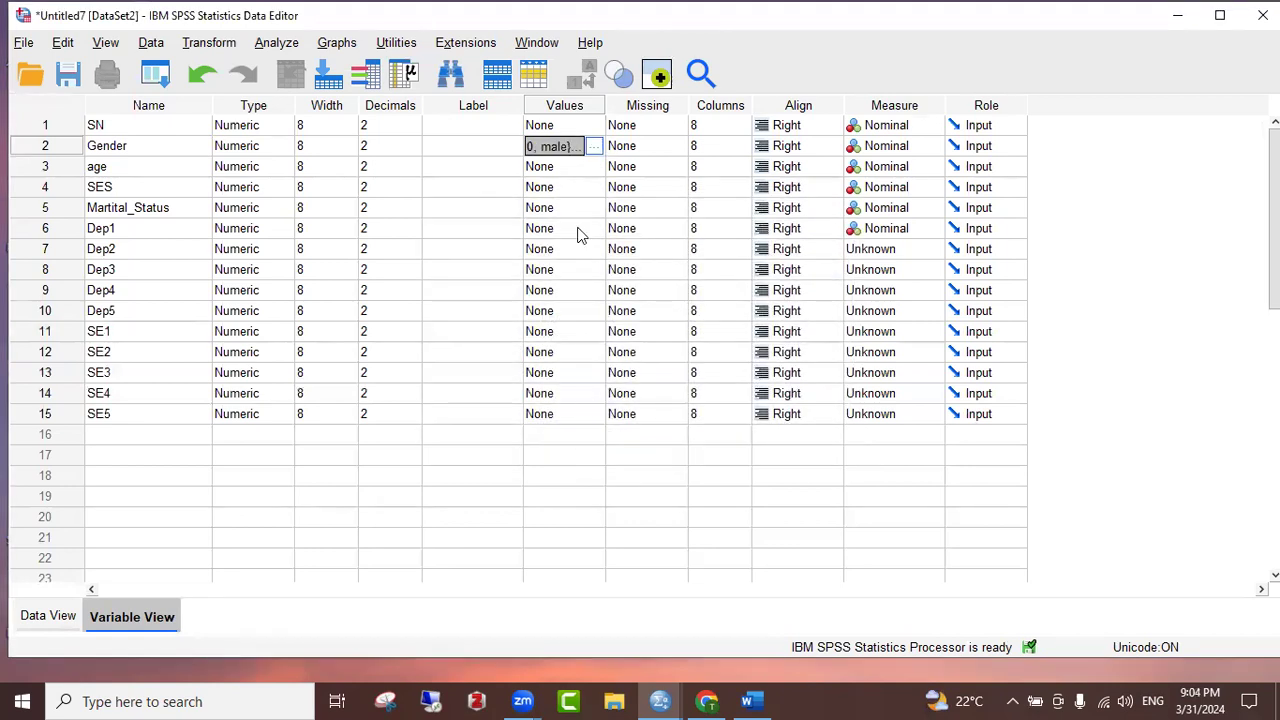
{"action": "left_click", "coordinate": [593, 147]}
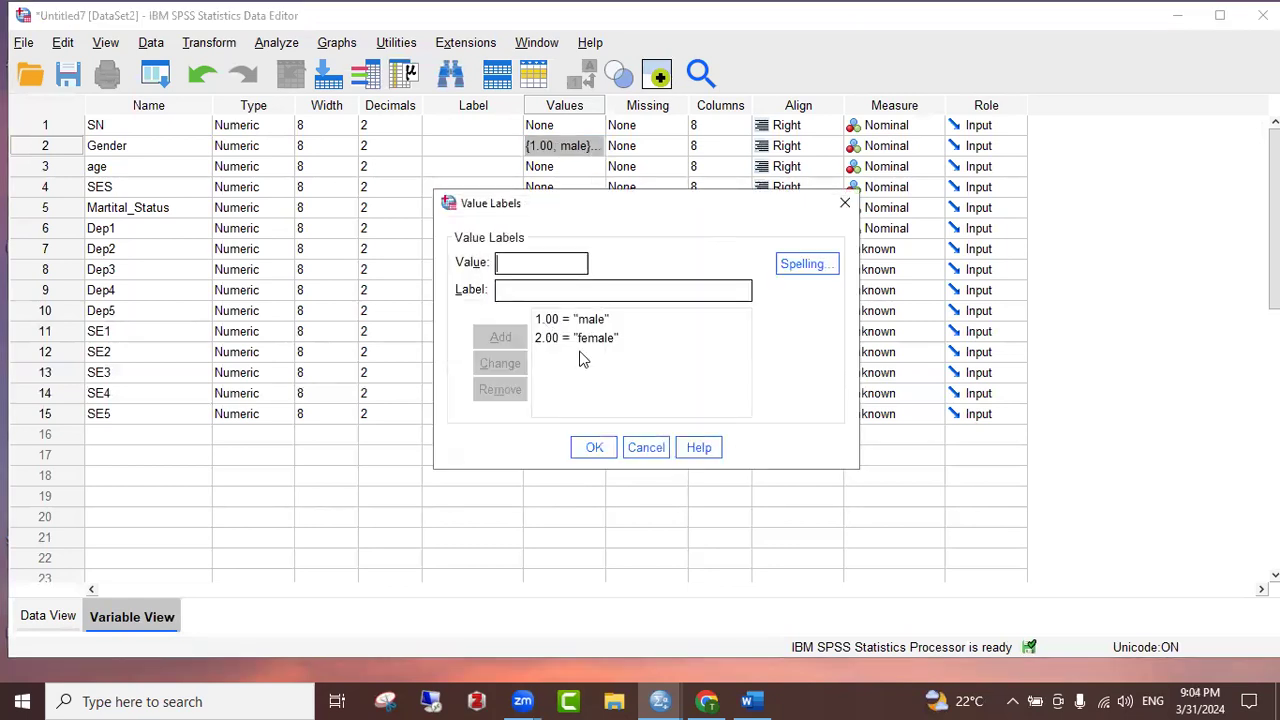
{"action": "left_click", "coordinate": [594, 447]}
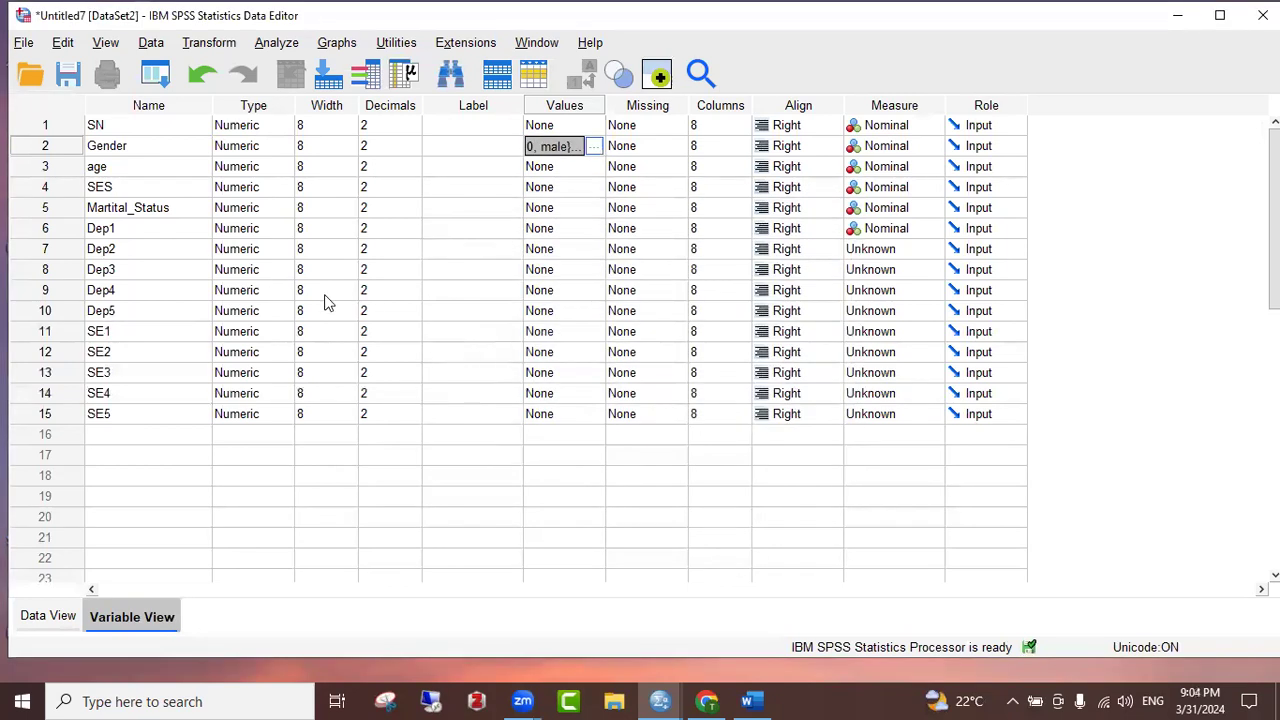
Add value labels for Martital_Status that code 1 as single and 2 as married
{"action": "left_click", "coordinate": [579, 208]}
{"action": "left_click", "coordinate": [592, 209]}
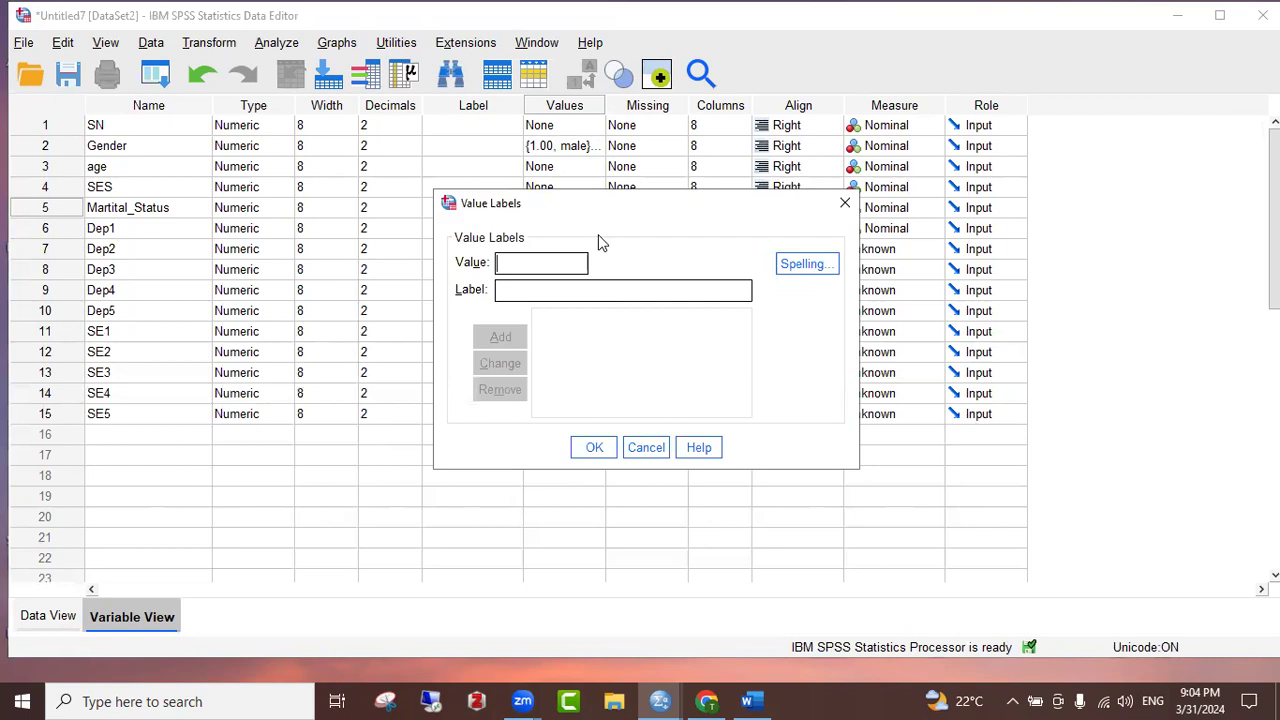
{"action": "type", "text": "1"}
{"action": "left_click", "coordinate": [608, 295]}
{"action": "type", "text": "single"}
{"action": "key", "text": "alt+a"}
{"action": "type", "text": "2married"}
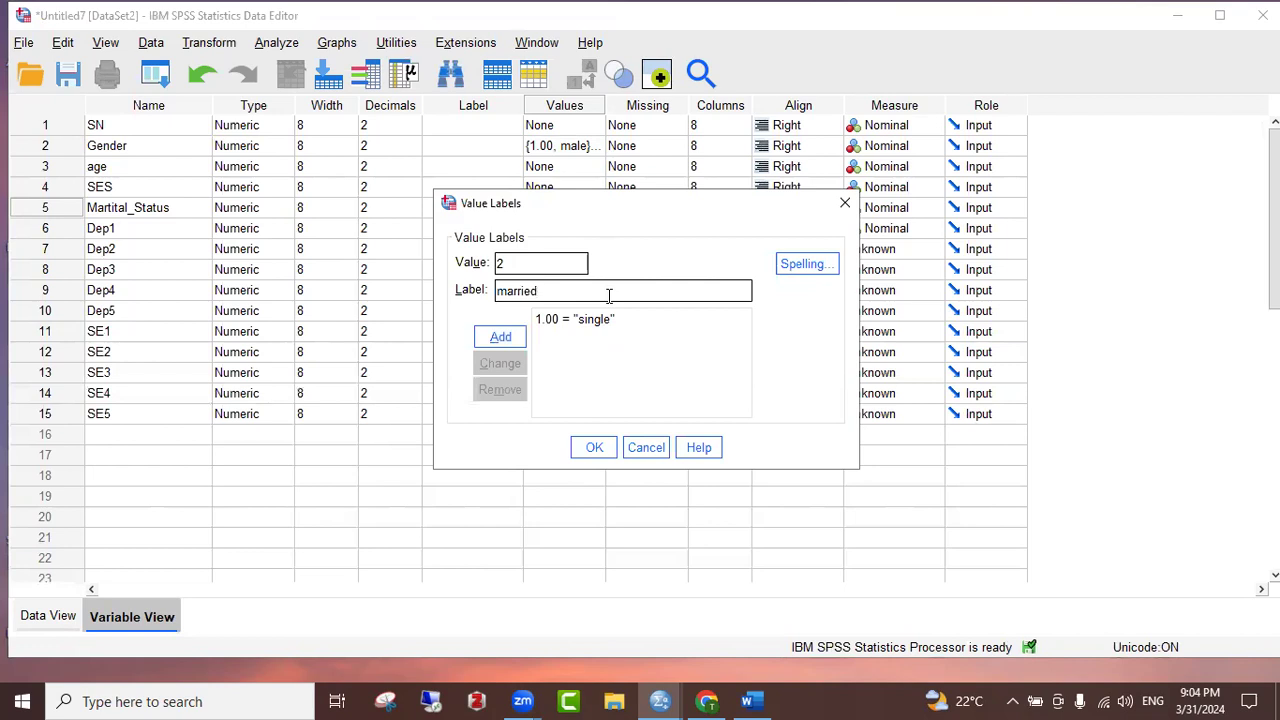
{"action": "key", "text": "alt+a"}
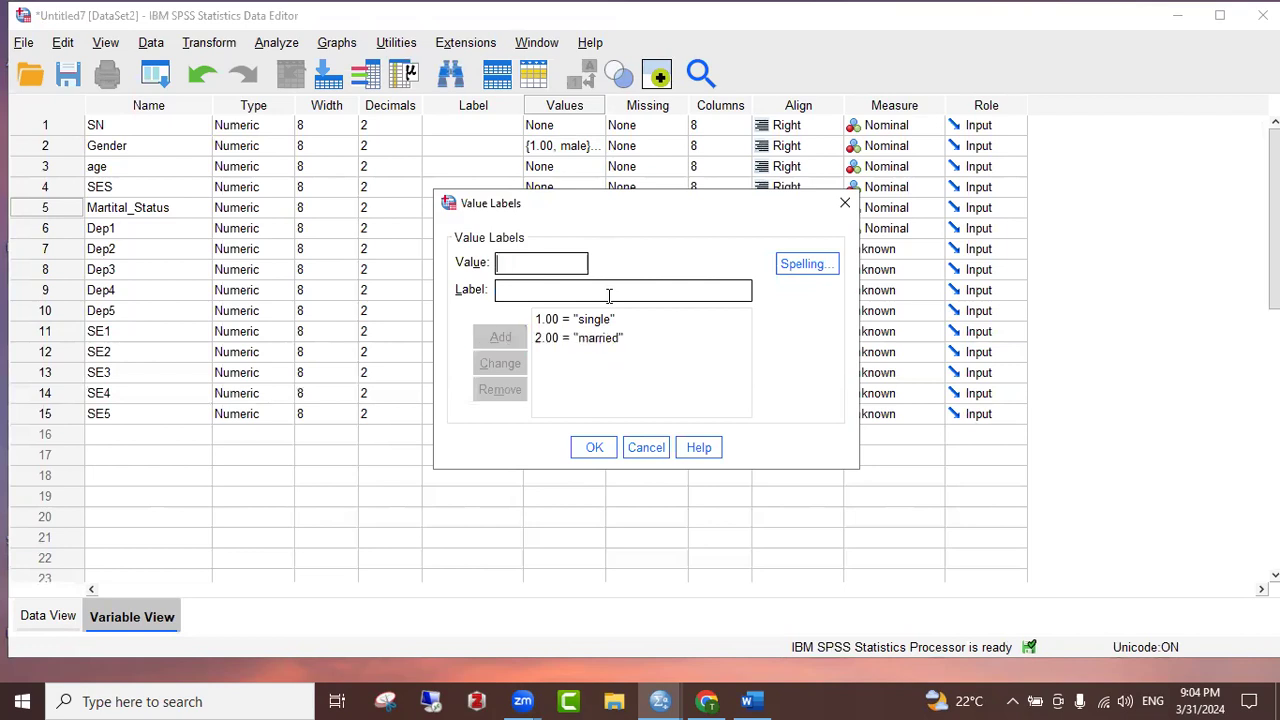
Add the label Divorced for value 3 of Martital_Status, apply the labels, and recheck the saved list
{"action": "type", "text": "3"}
{"action": "key", "text": "Tab"}
{"action": "type", "text": "D"}
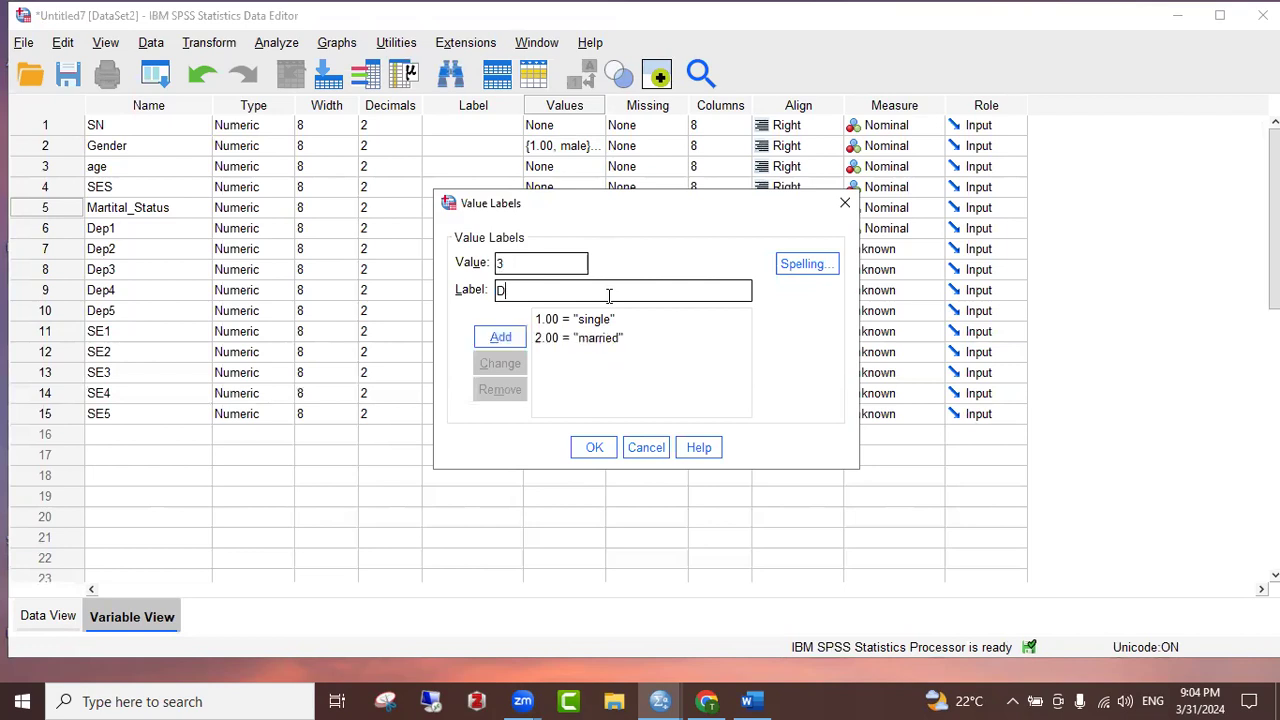
{"action": "type", "text": "ivorced"}
{"action": "key", "text": "alt+a"}
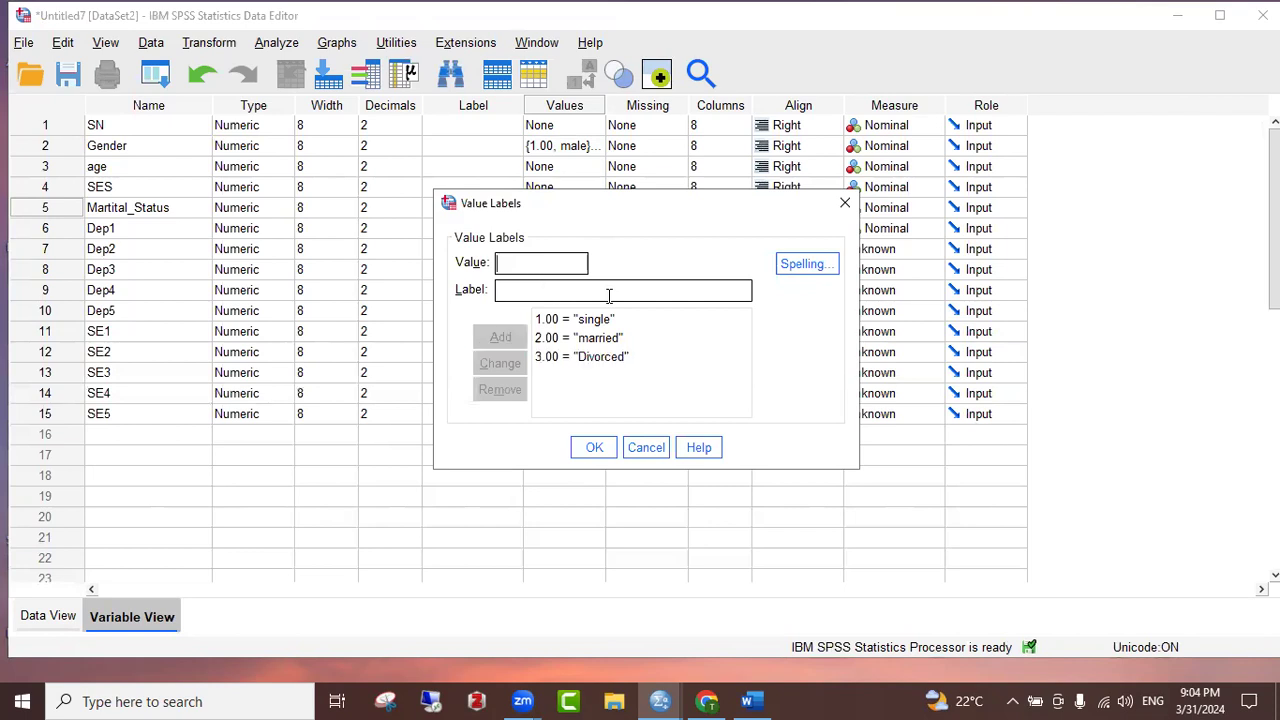
{"action": "left_click", "coordinate": [590, 447]}
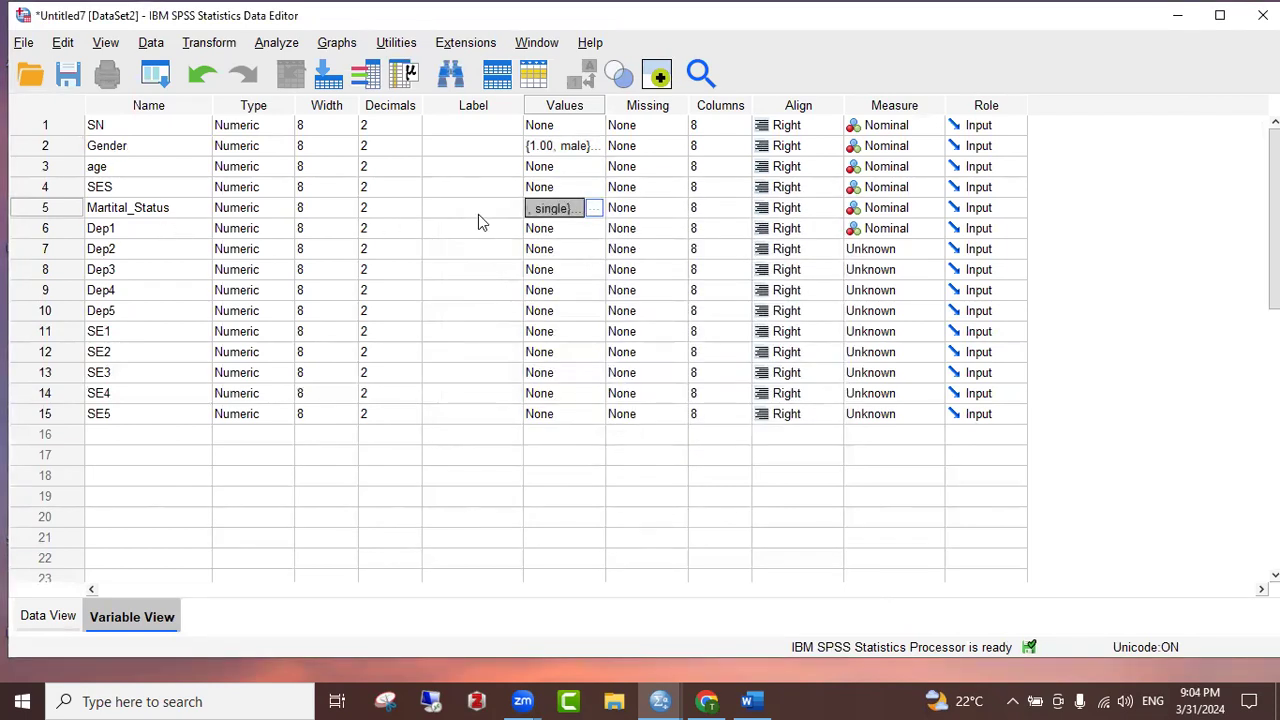
{"action": "left_click", "coordinate": [593, 207]}
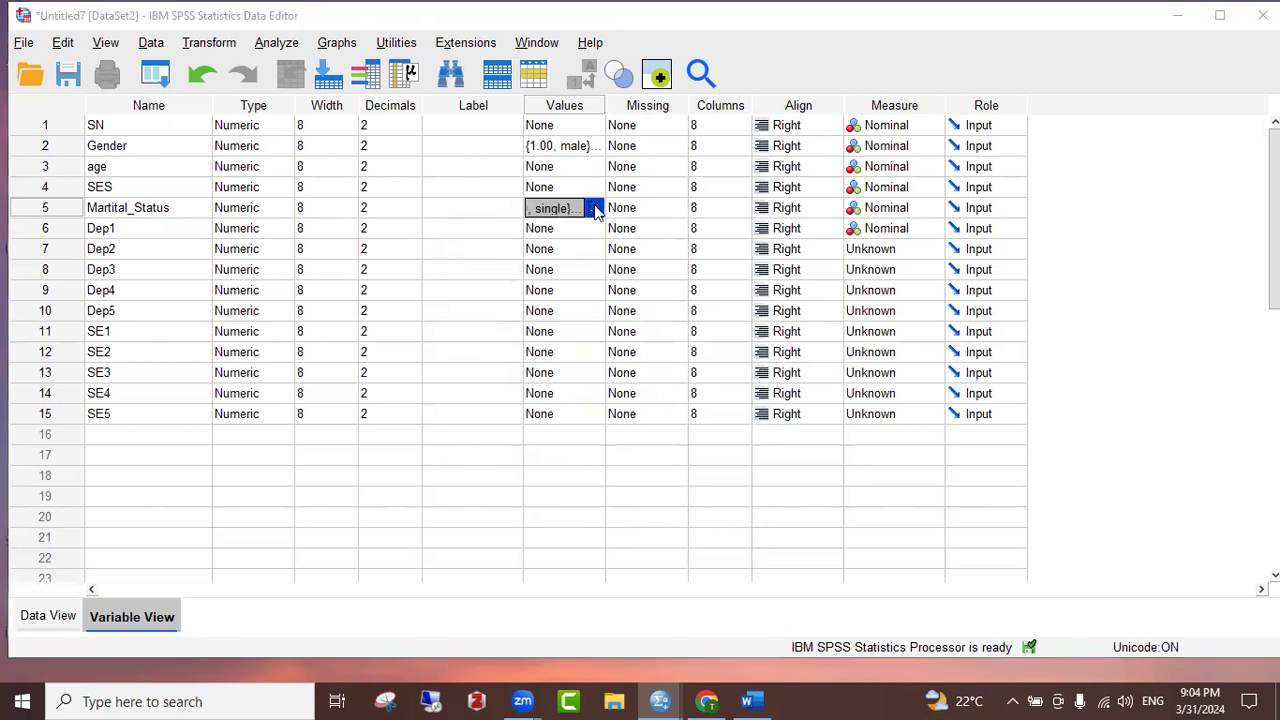
{"action": "left_click", "coordinate": [594, 447]}
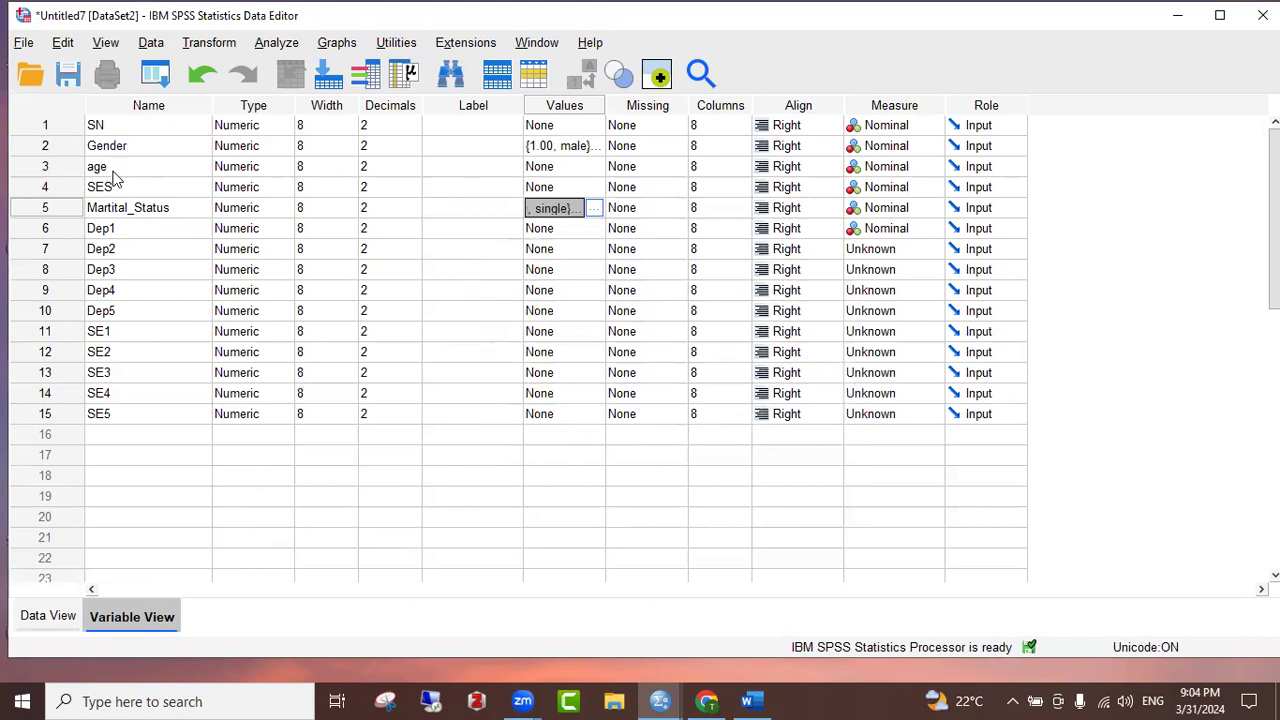
In Data View, number the first five cases 1 to 5 in the SN column
{"action": "left_click", "coordinate": [44, 622]}
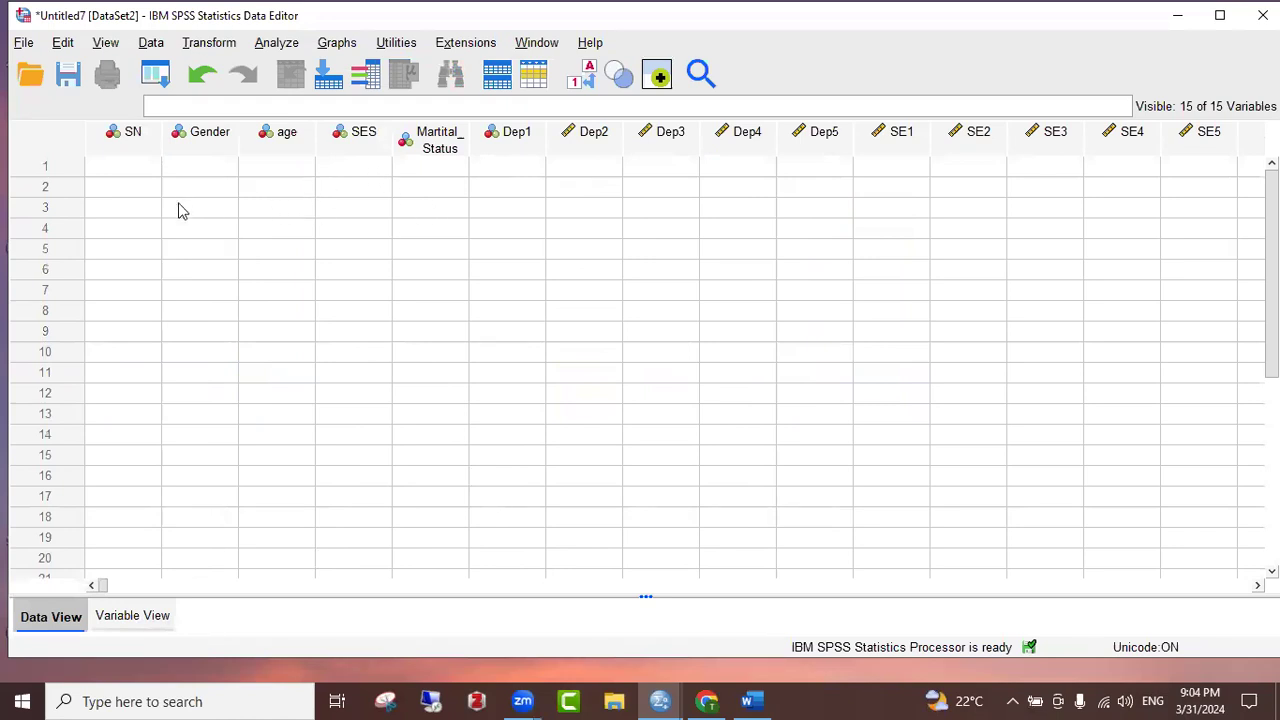
{"action": "left_click", "coordinate": [100, 170]}
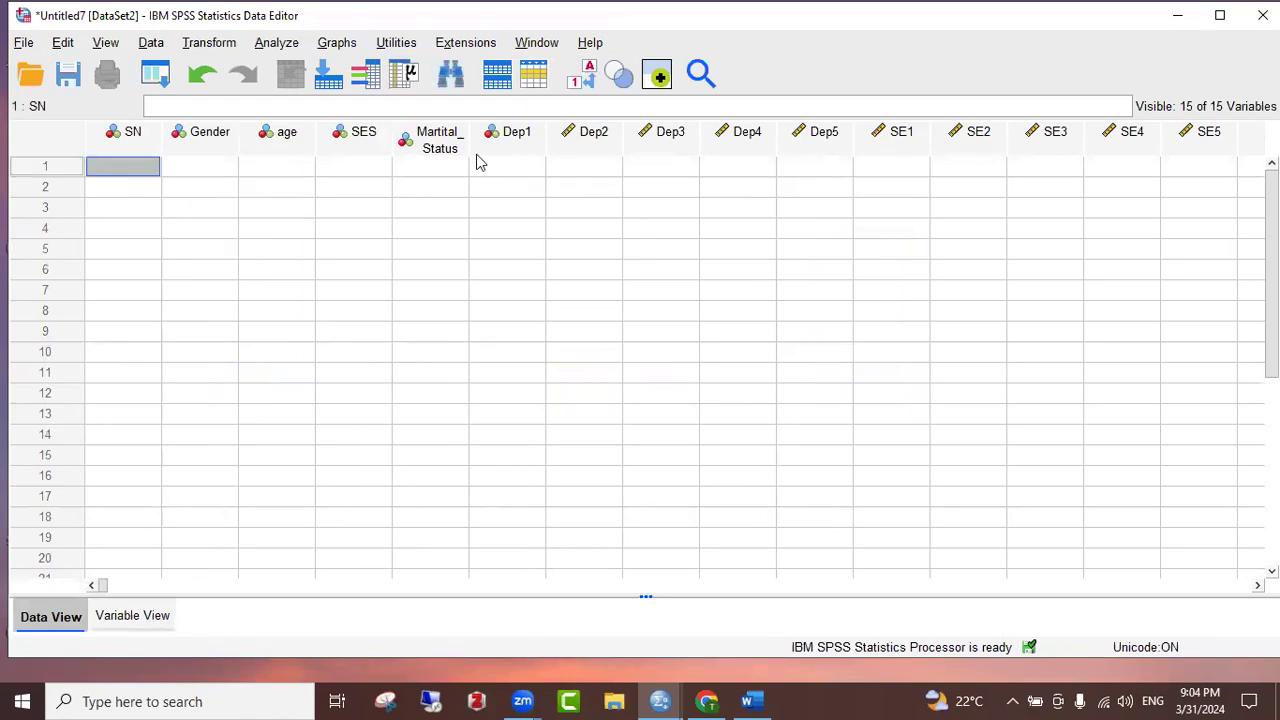
{"action": "type", "text": "1"}
{"action": "key", "text": "Return"}
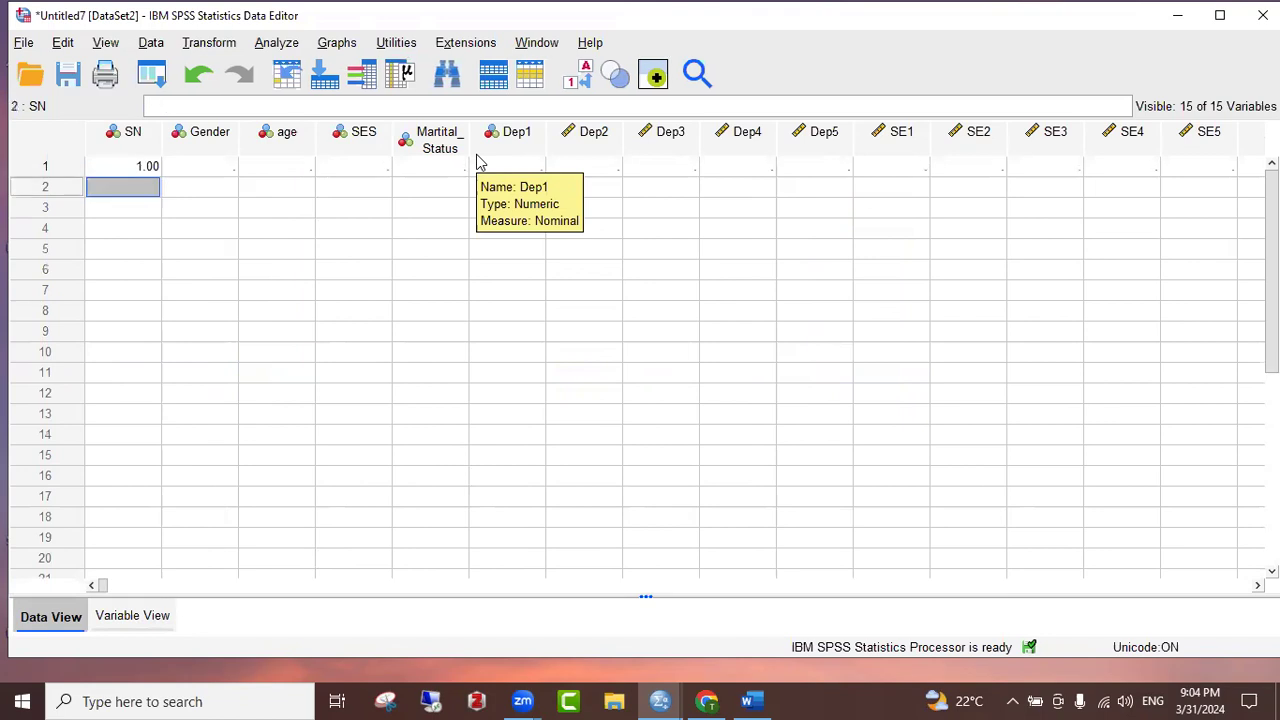
{"action": "type", "text": "2"}
{"action": "key", "text": "Return"}
{"action": "type", "text": "3"}
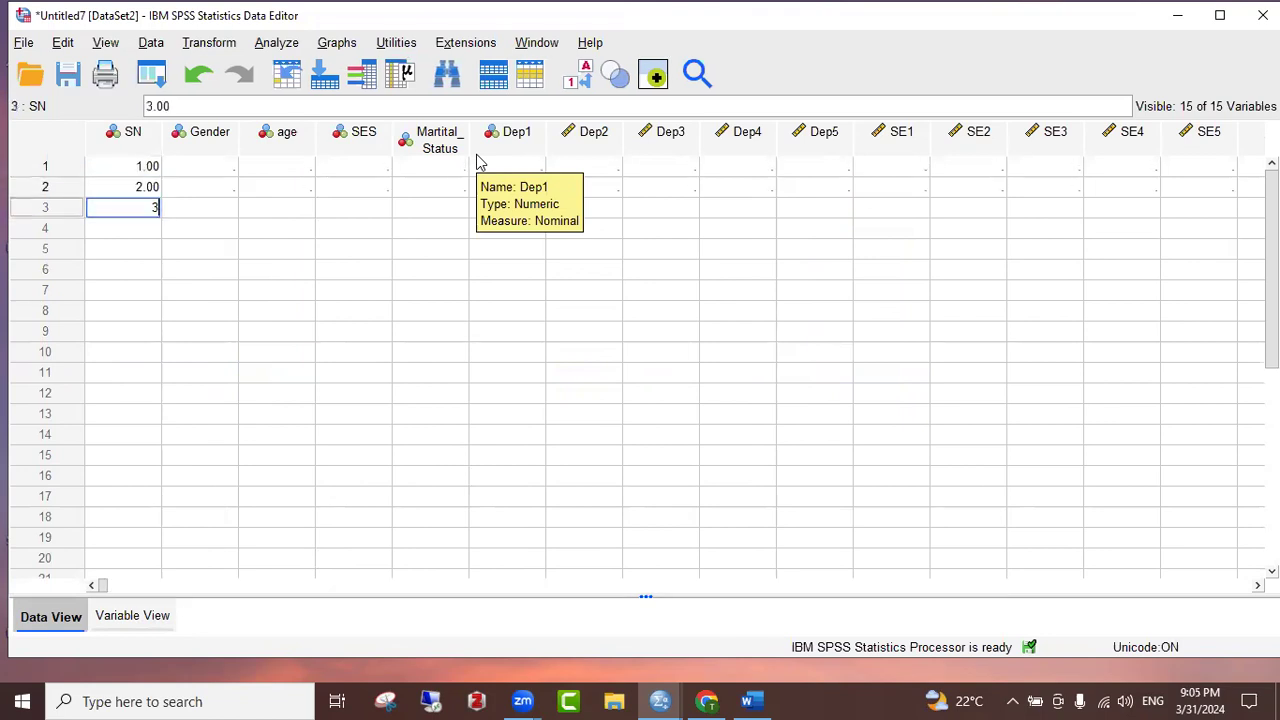
{"action": "key", "text": "Return"}
{"action": "type", "text": "4"}
{"action": "key", "text": "Return"}
{"action": "type", "text": "5"}
{"action": "key", "text": "Return"}
Enter the Gender codes 2, 2, 1, 1 and 2 for cases 1 to 5
{"action": "key", "text": "Right"}
{"action": "key", "text": "Up"}
{"action": "key", "text": "Up"}
{"action": "key", "text": "Up"}
{"action": "key", "text": "Up"}
{"action": "key", "text": "Up"}
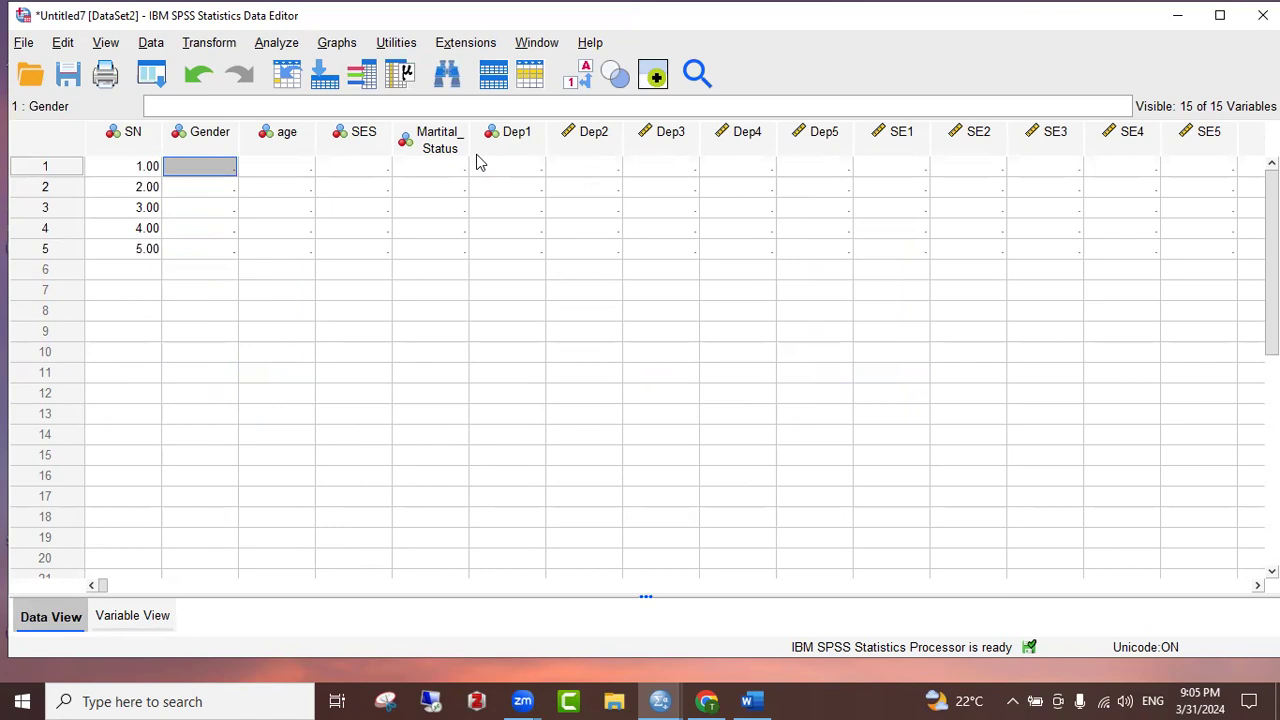
{"action": "type", "text": "2"}
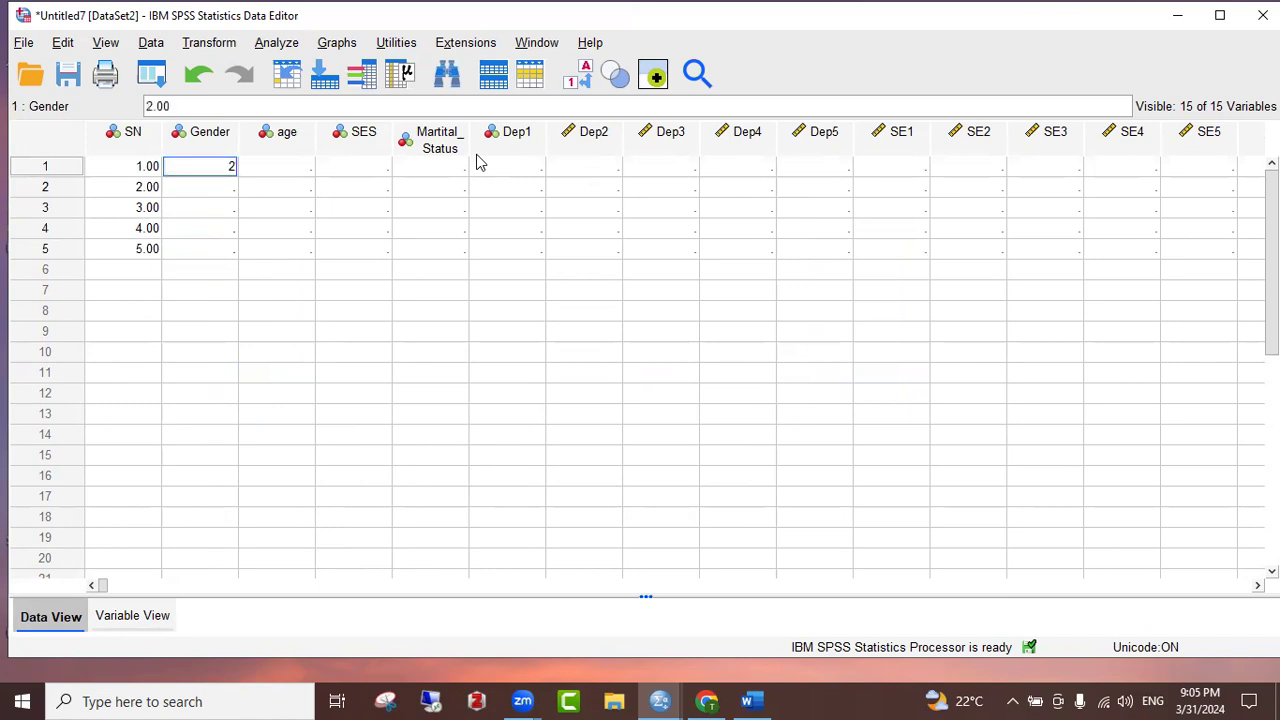
{"action": "key", "text": "Return"}
{"action": "type", "text": "2"}
{"action": "key", "text": "Return"}
{"action": "type", "text": "1"}
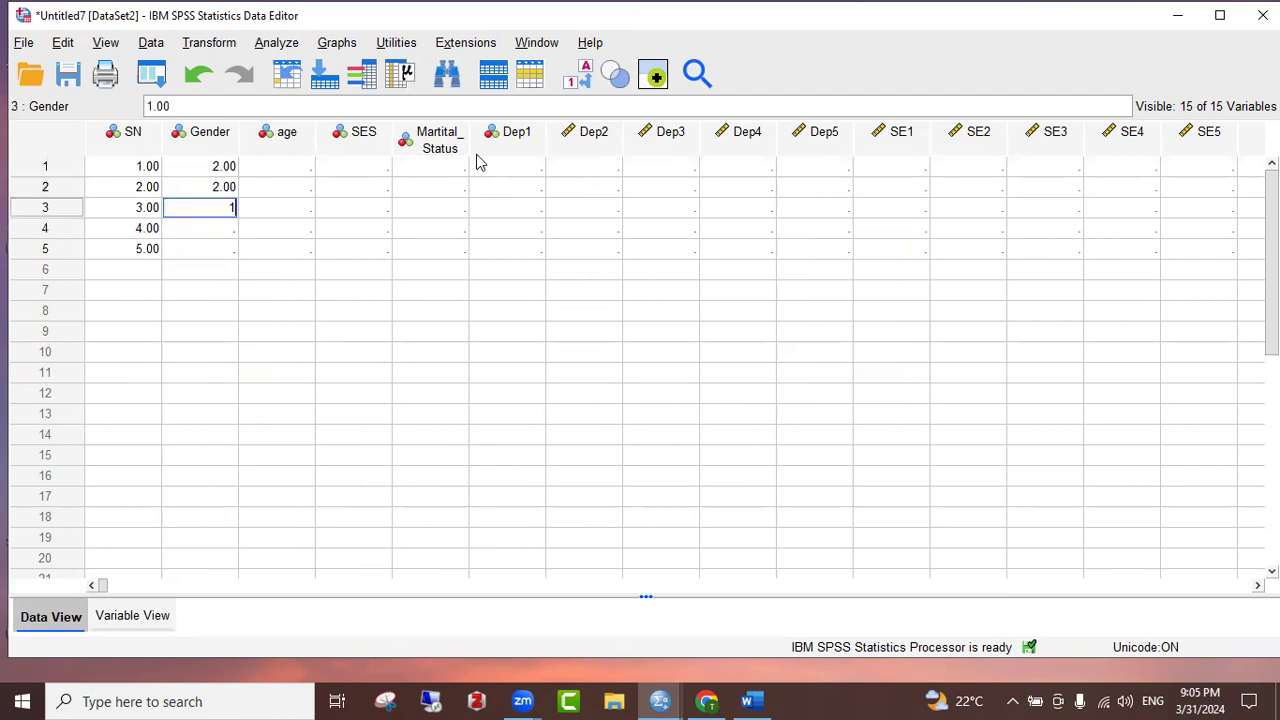
{"action": "key", "text": "Return"}
{"action": "type", "text": "1"}
{"action": "key", "text": "Return"}
{"action": "type", "text": "2"}
{"action": "key", "text": "Return"}
Enter the ages 25, 24, 26, 25 and 24 for cases 1 to 5
{"action": "key", "text": "Right"}
{"action": "key", "text": "Up"}
{"action": "key", "text": "Up"}
{"action": "key", "text": "Up"}
{"action": "key", "text": "Up"}
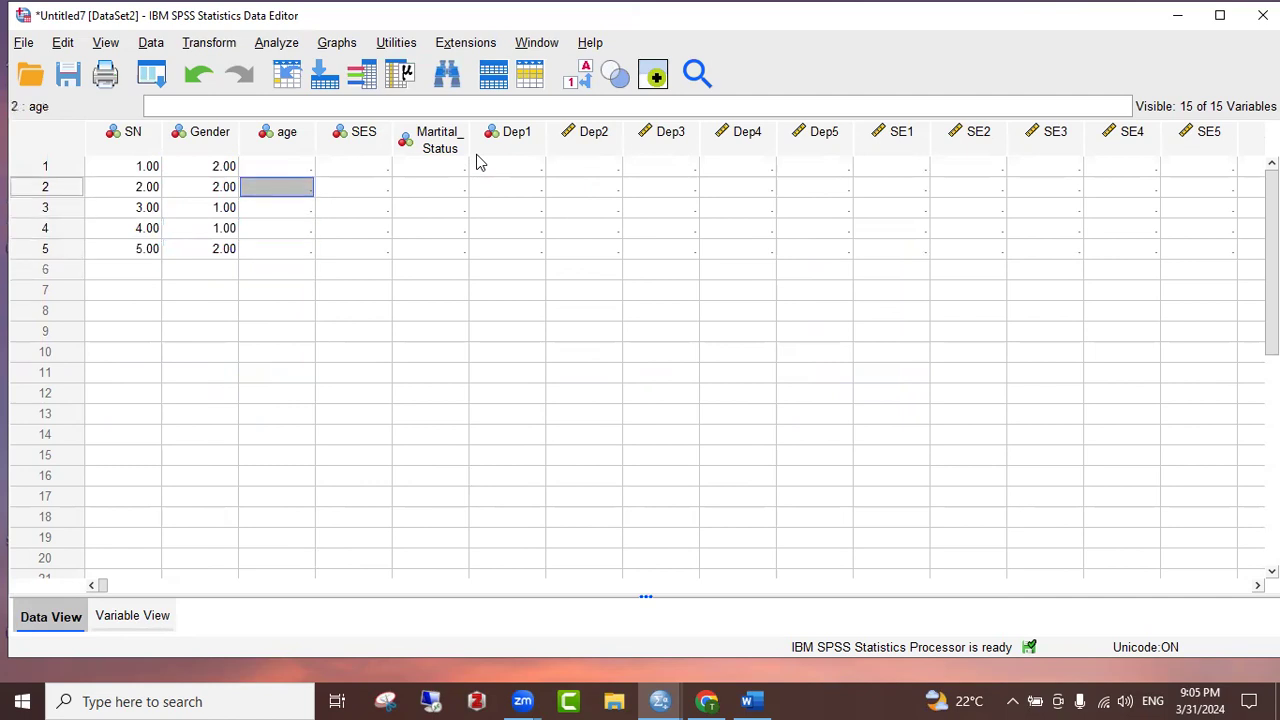
{"action": "key", "text": "Up"}
{"action": "type", "text": "25"}
{"action": "key", "text": "Return"}
{"action": "type", "text": "24"}
{"action": "key", "text": "Return"}
{"action": "type", "text": "26"}
{"action": "key", "text": "Return"}
{"action": "type", "text": "25"}
{"action": "key", "text": "Return"}
{"action": "type", "text": "24"}
{"action": "key", "text": "Return"}
Enter the SES codes 1, 2, 3, 2 and 1 for cases 1 to 5
{"action": "key", "text": "Right"}
{"action": "key", "text": "Up"}
{"action": "key", "text": "Up"}
{"action": "key", "text": "Up"}
{"action": "key", "text": "Up"}
{"action": "key", "text": "Up"}
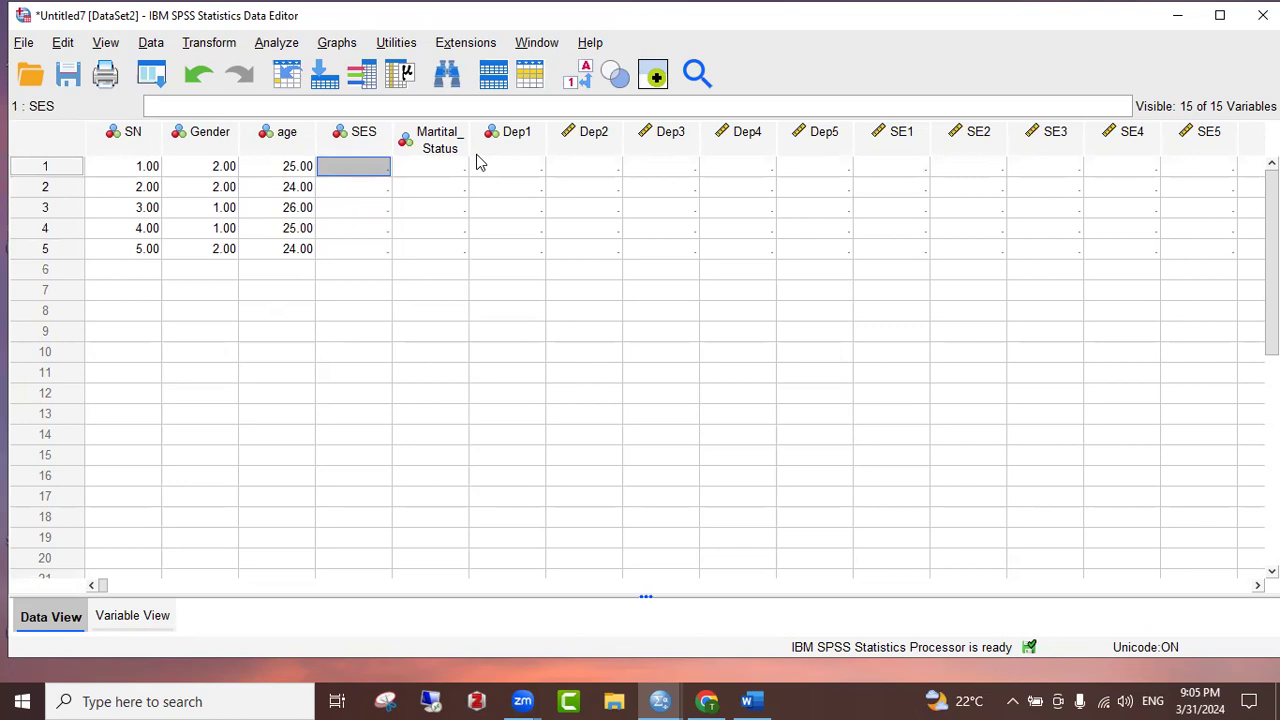
{"action": "type", "text": "1"}
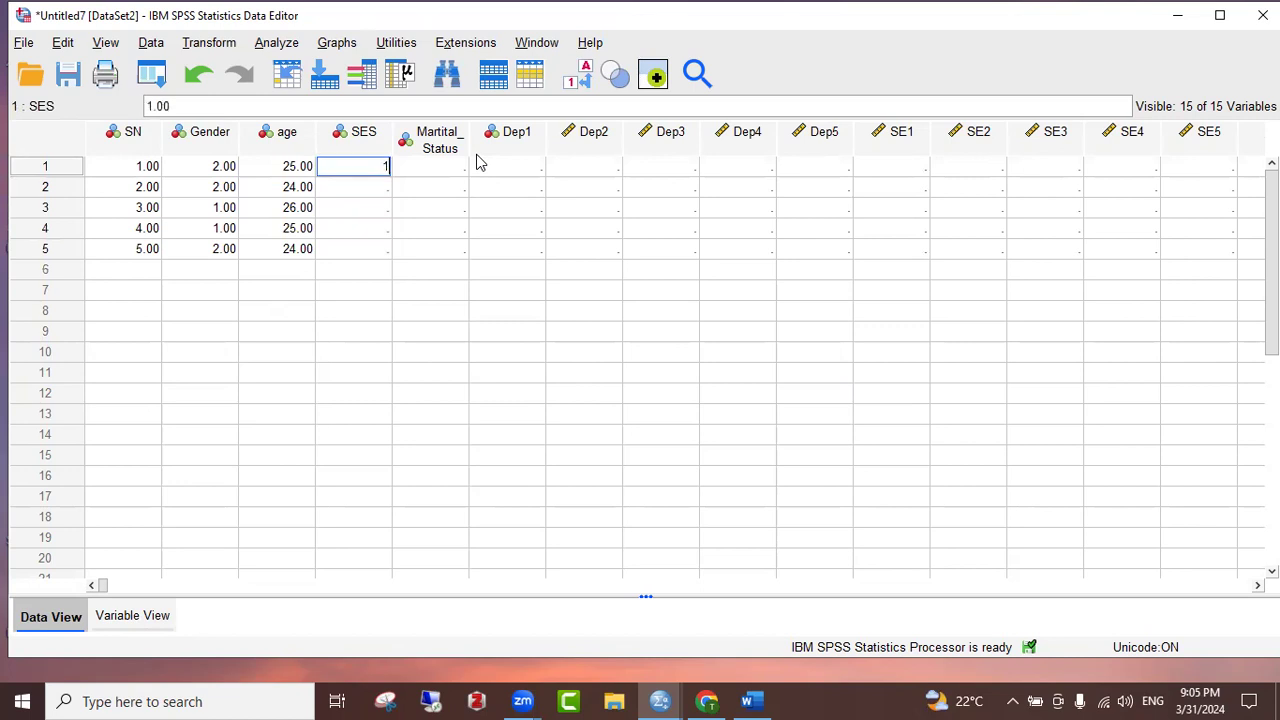
{"action": "key", "text": "Return"}
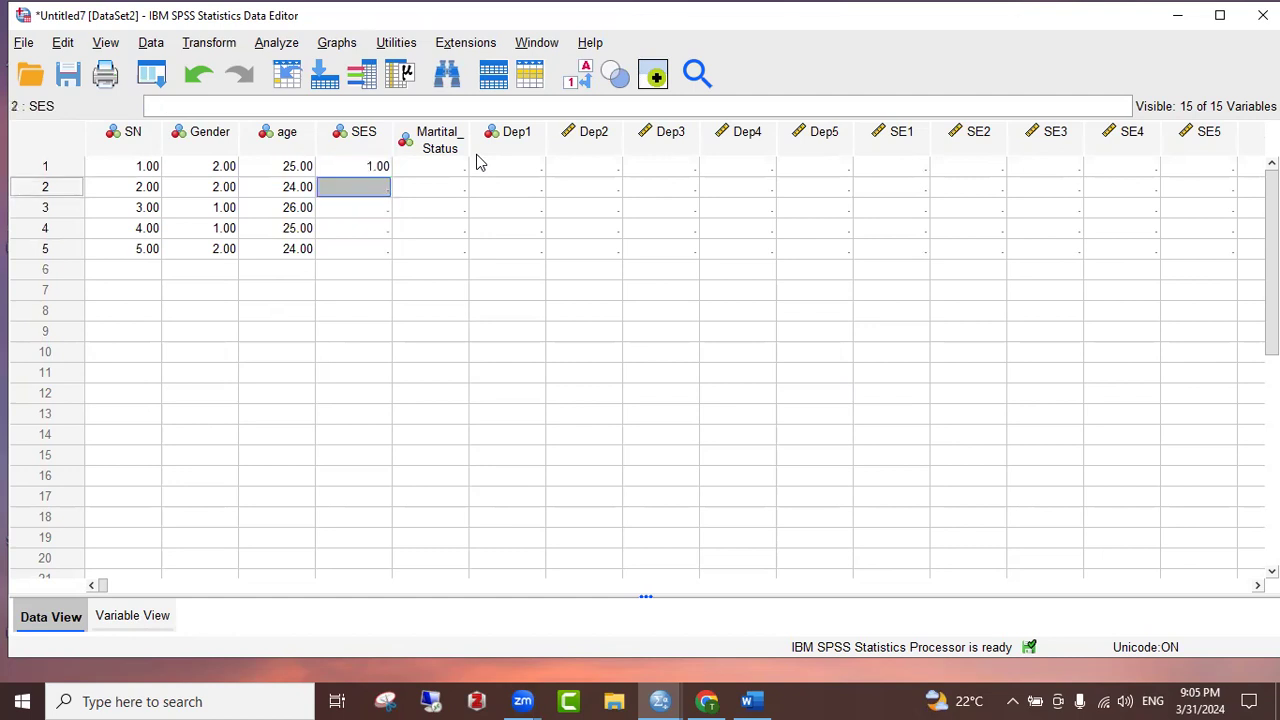
{"action": "type", "text": "2"}
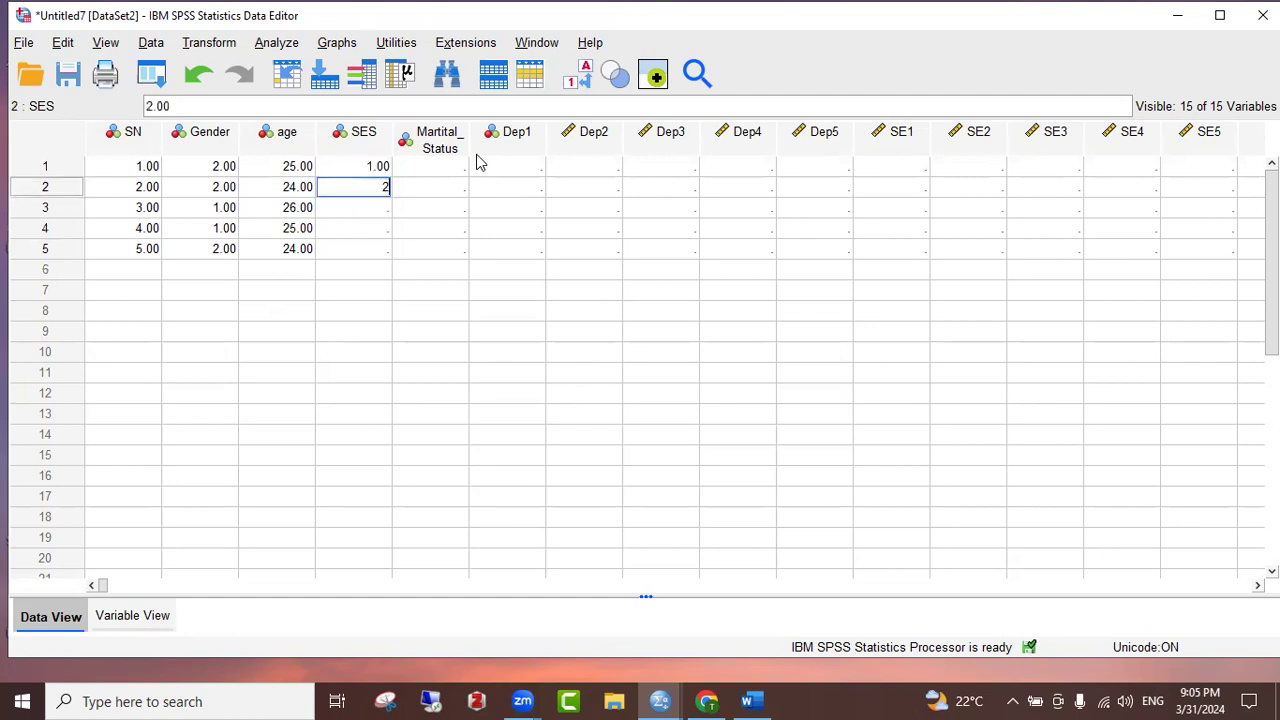
{"action": "key", "text": "Return"}
{"action": "type", "text": "3"}
{"action": "key", "text": "Return"}
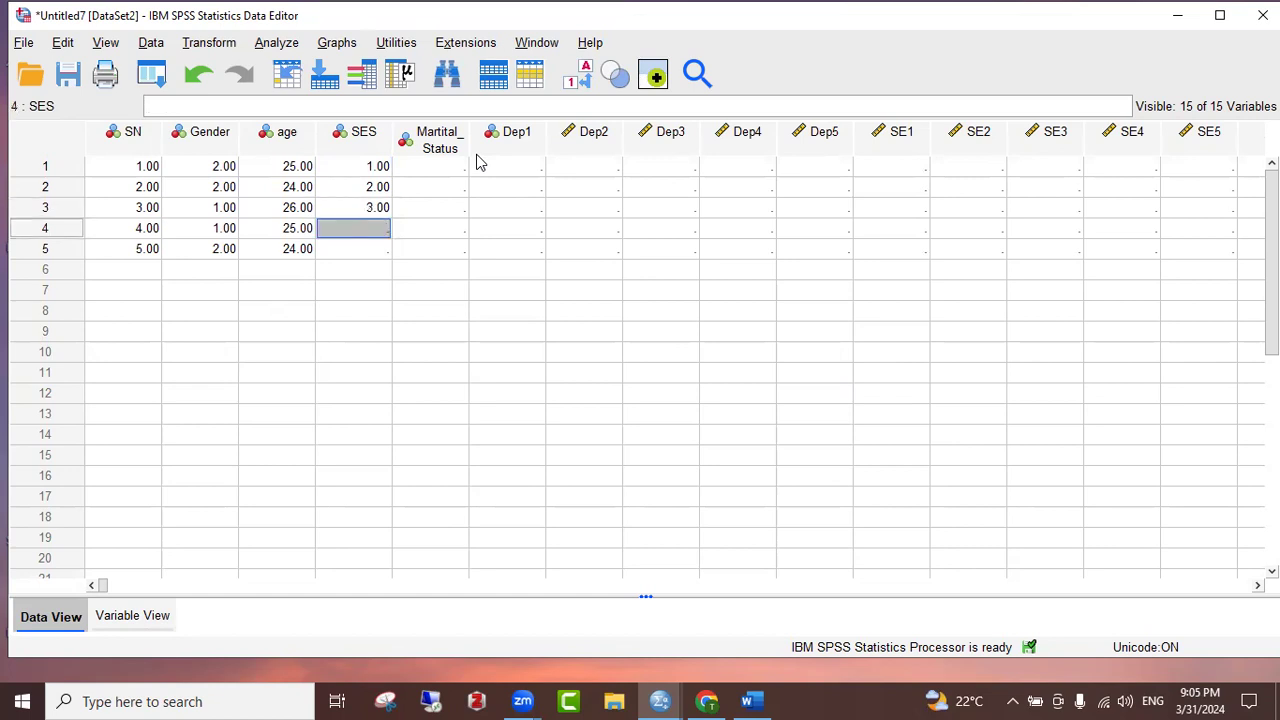
{"action": "type", "text": "2"}
{"action": "key", "text": "Return"}
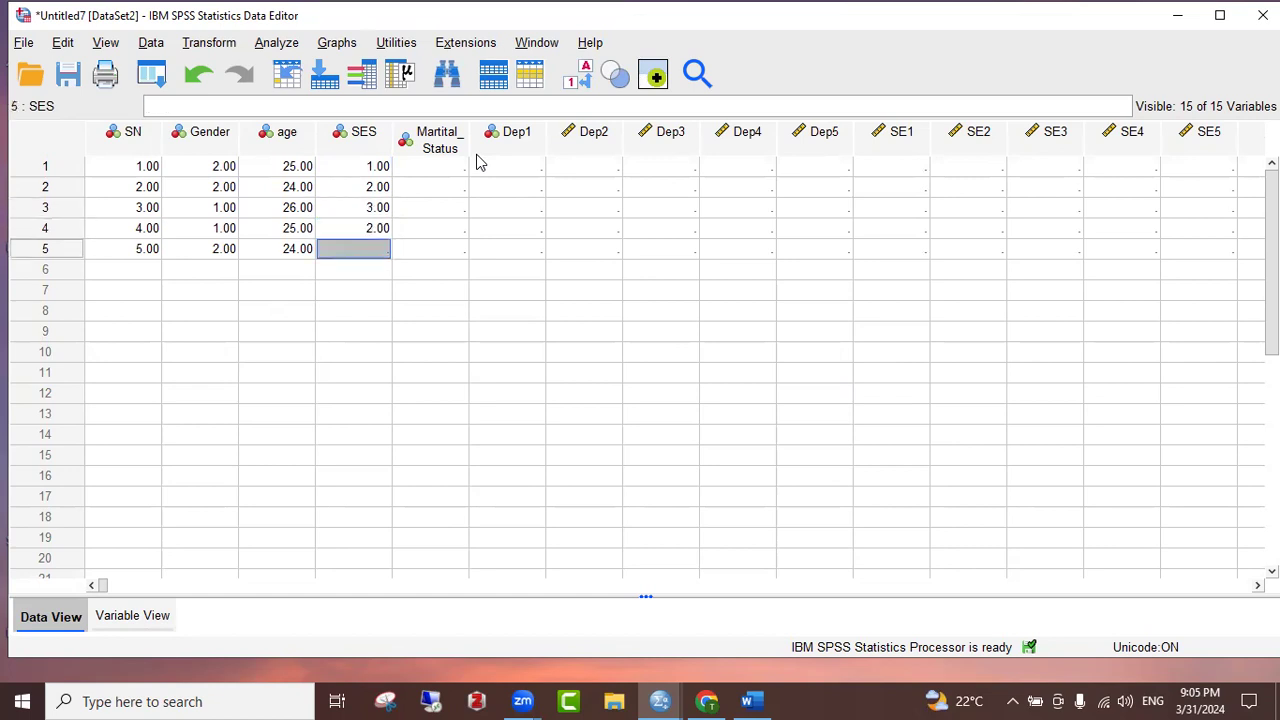
{"action": "type", "text": "1"}
{"action": "key", "text": "Return"}
Enter the Martital_Status codes 1, 1, 2, 3 and 1 for cases 1 to 5
{"action": "key", "text": "Right"}
{"action": "key", "text": "Up"}
{"action": "key", "text": "Up"}
{"action": "key", "text": "Up"}
{"action": "key", "text": "Up"}
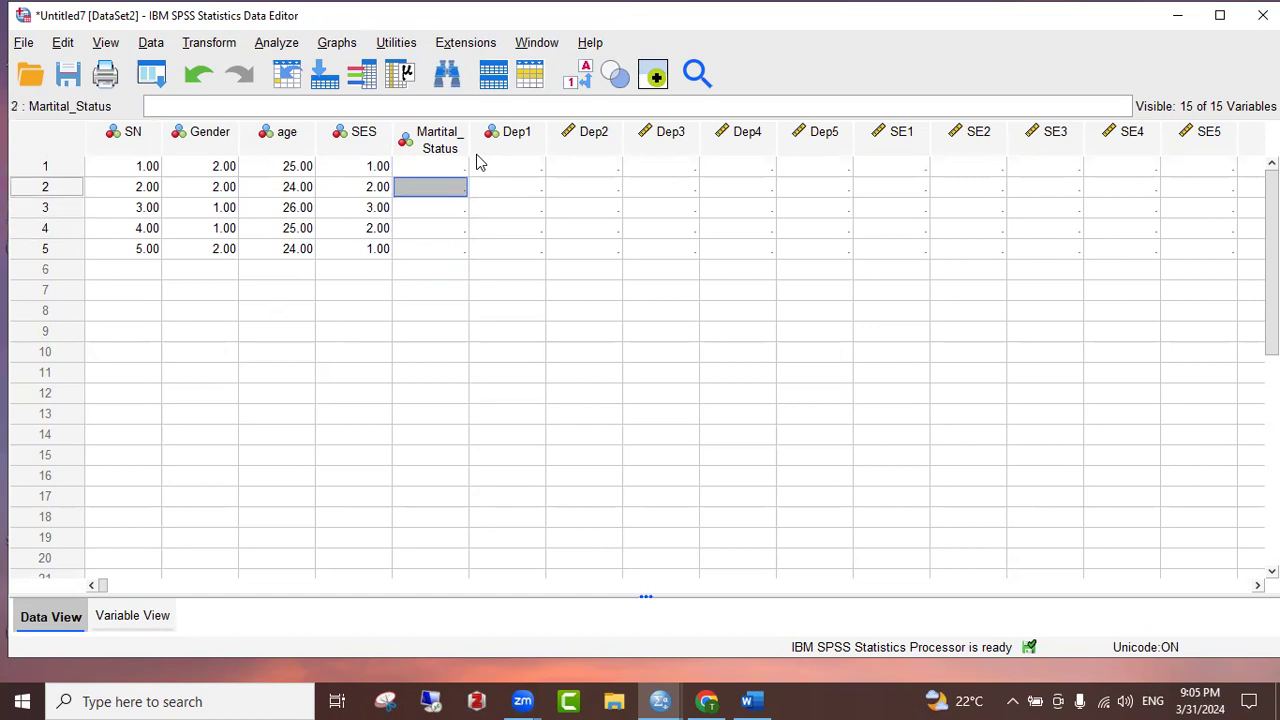
{"action": "key", "text": "Up"}
{"action": "key", "text": "Down"}
{"action": "key", "text": "Up"}
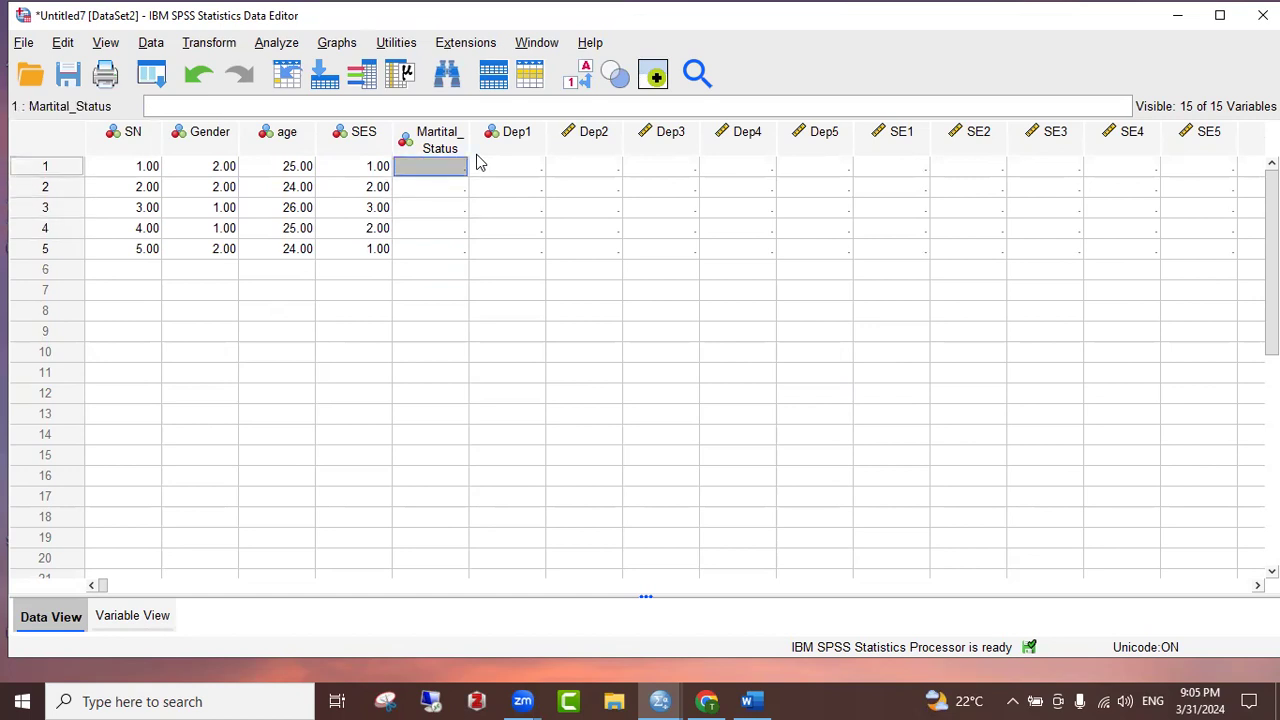
{"action": "type", "text": "1"}
{"action": "key", "text": "Return"}
{"action": "type", "text": "1"}
{"action": "key", "text": "Return"}
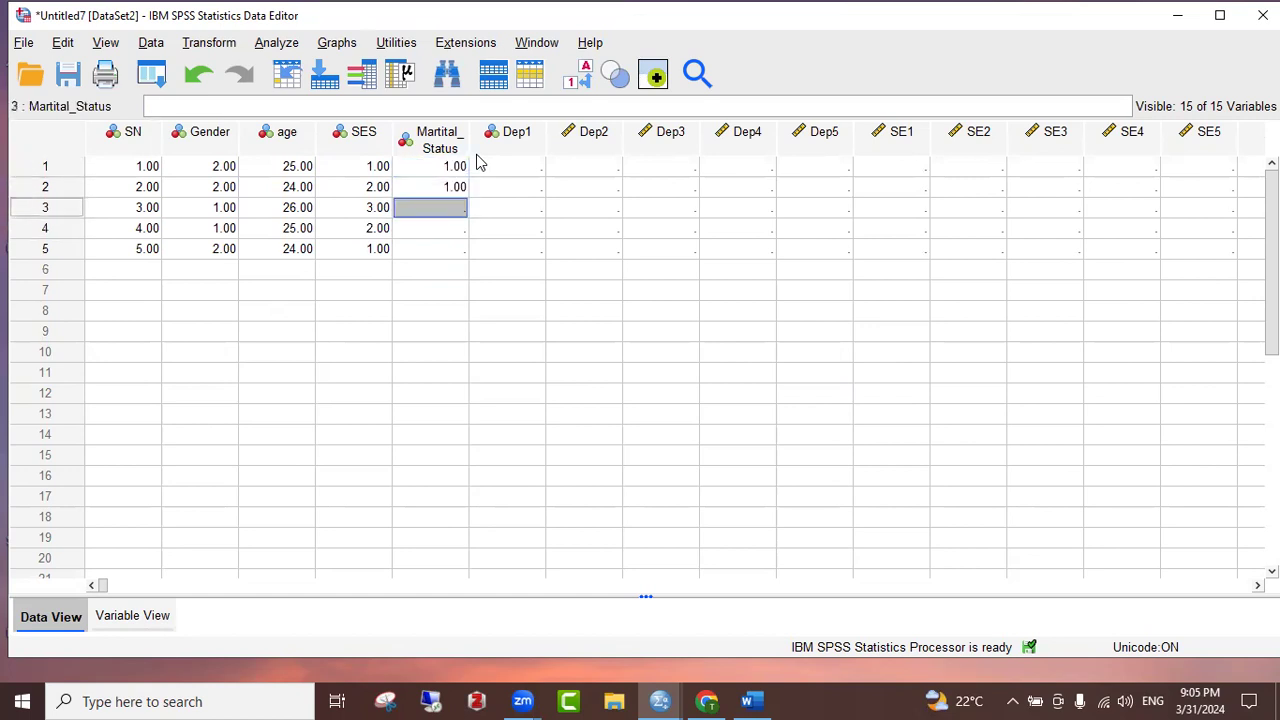
{"action": "type", "text": "2"}
{"action": "key", "text": "Return"}
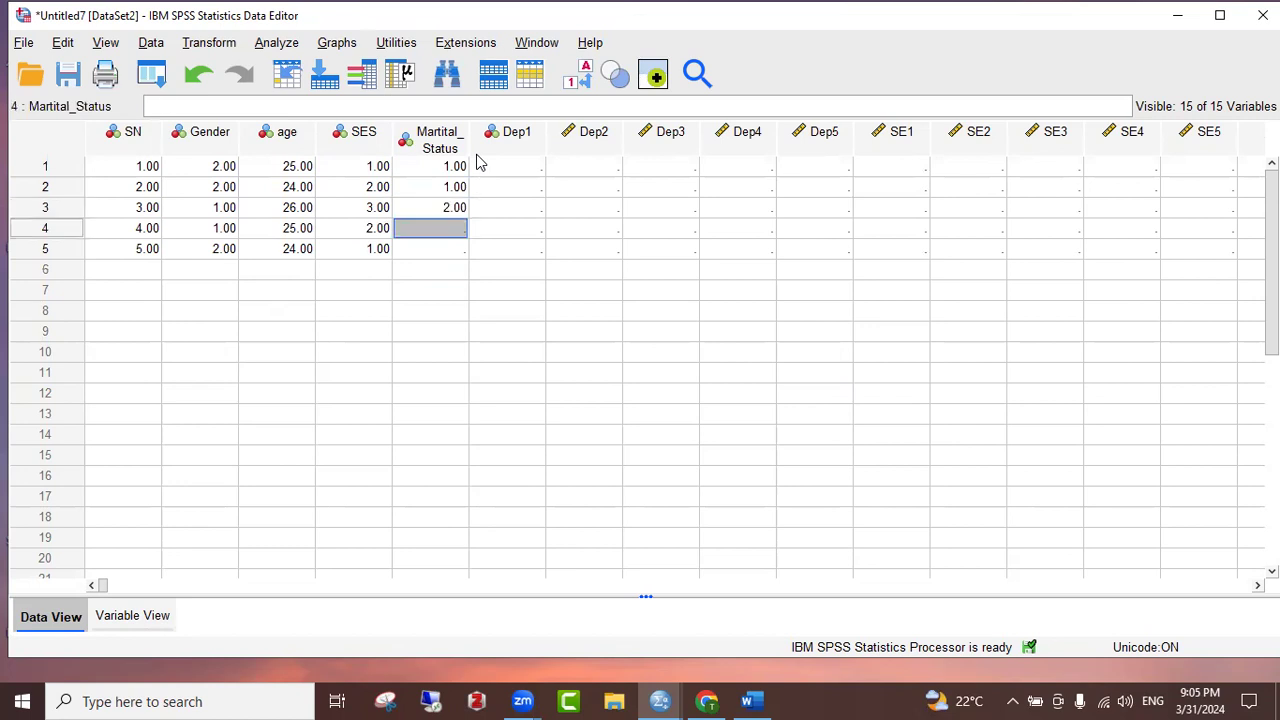
{"action": "type", "text": "3"}
{"action": "key", "text": "Return"}
{"action": "type", "text": "1"}
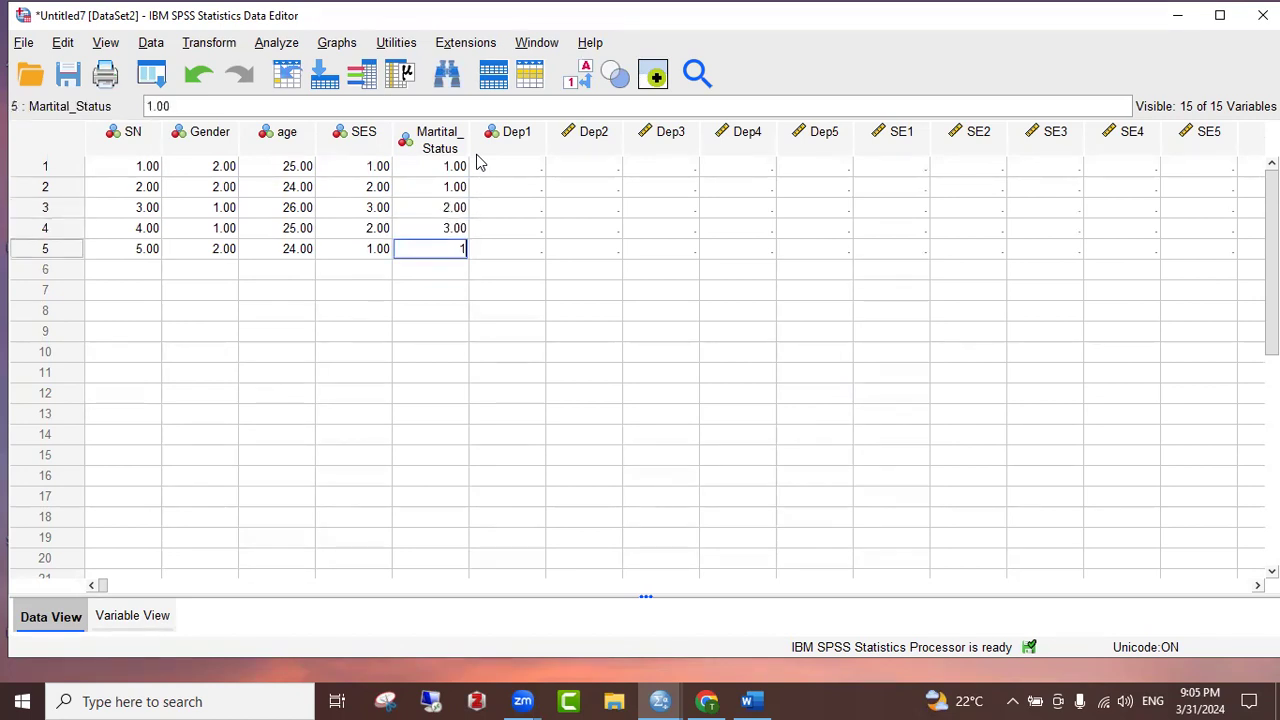
{"action": "key", "text": "Return"}
For case 1, enter 1, 2, 1, 2 and 1 in Dep1 to Dep5 and 1 in SE1
{"action": "key", "text": "Right"}
{"action": "key", "text": "Up"}
{"action": "key", "text": "Up"}
{"action": "key", "text": "Up"}
{"action": "key", "text": "Up"}
{"action": "key", "text": "Up"}
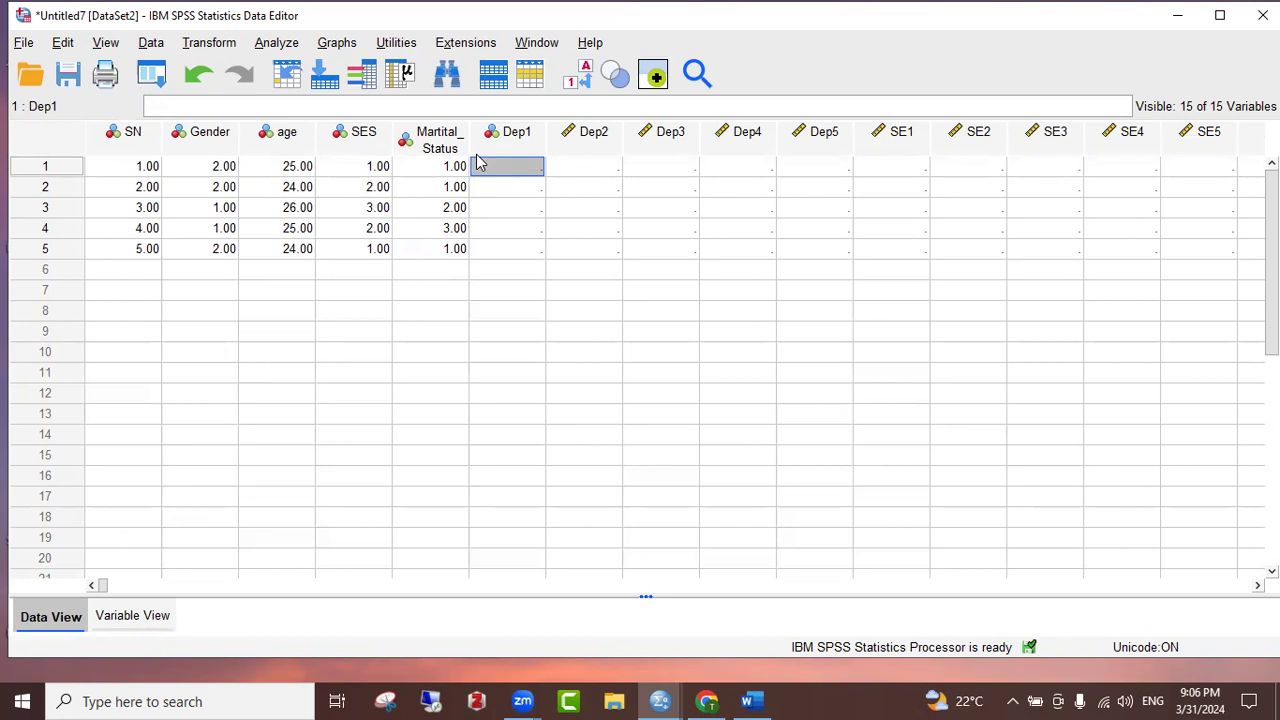
{"action": "type", "text": "1"}
{"action": "key", "text": "Tab"}
{"action": "type", "text": "2"}
{"action": "key", "text": "Tab"}
{"action": "type", "text": "1"}
{"action": "key", "text": "Tab"}
{"action": "type", "text": "2"}
{"action": "key", "text": "Tab"}
{"action": "type", "text": "1"}
{"action": "key", "text": "Tab"}
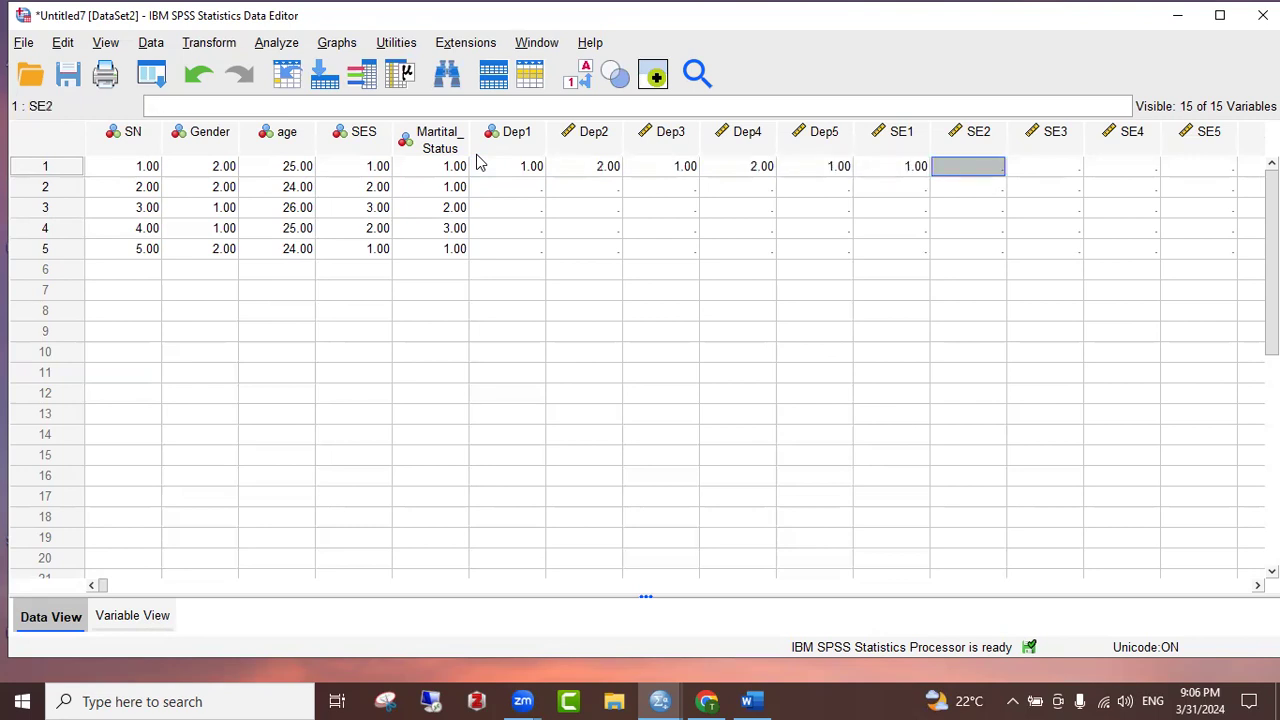
Complete case 1 with the scores 3, 4, 2 and 4 in SE2 to SE5
{"action": "type", "text": "3"}
{"action": "key", "text": "Tab"}
{"action": "type", "text": "4"}
{"action": "key", "text": "Tab"}
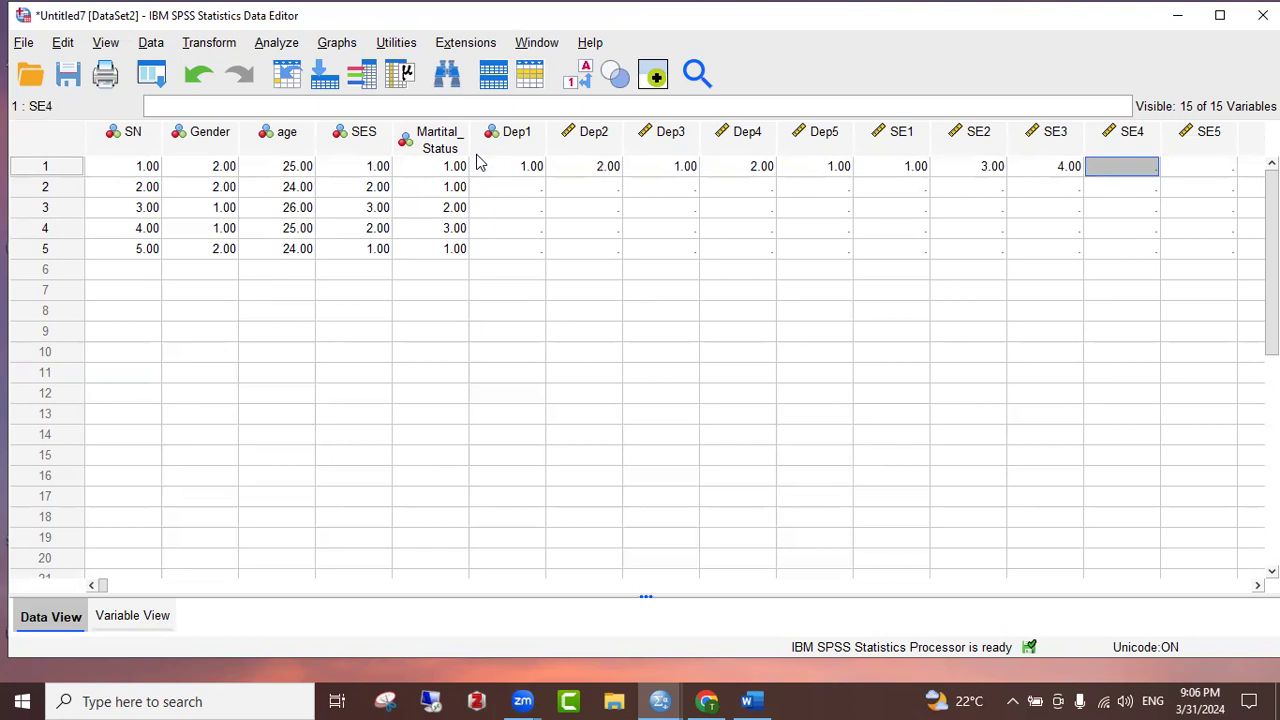
{"action": "key", "text": "Page_Down"}
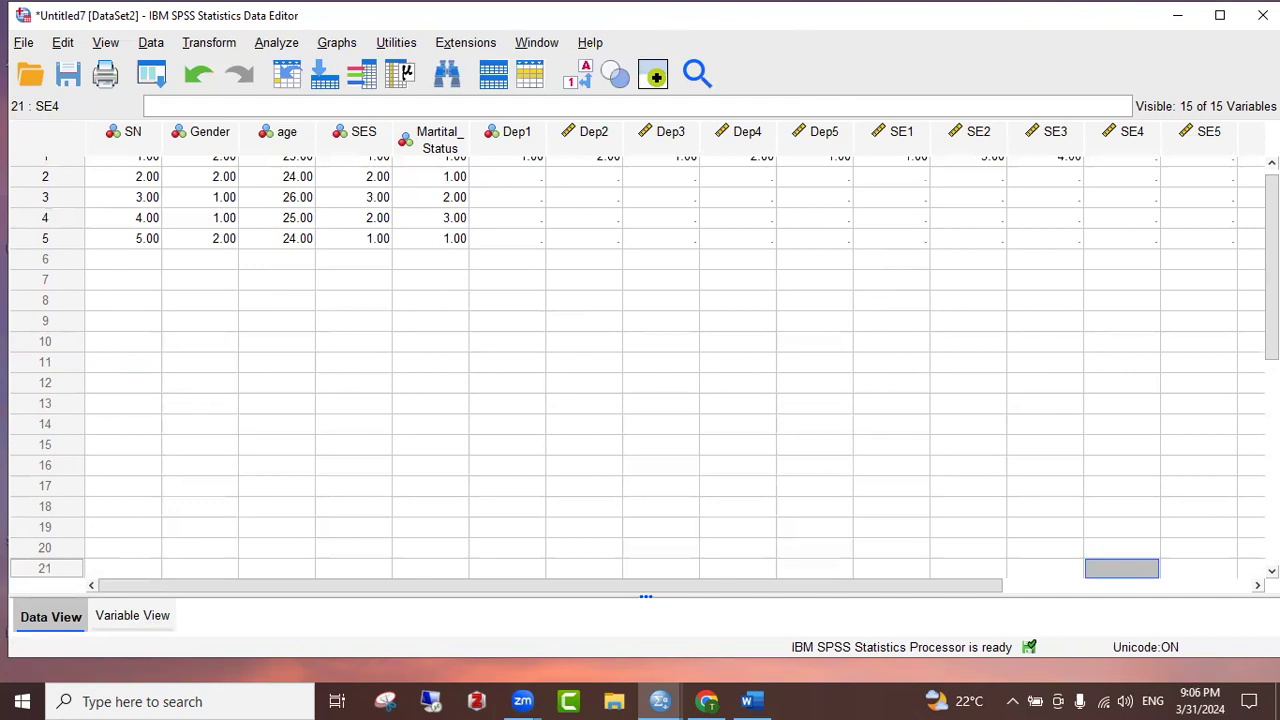
{"action": "scroll", "coordinate": [640, 370], "scroll_direction": "up", "scroll_amount": 1}
{"action": "left_click", "coordinate": [1128, 166]}
{"action": "type", "text": "2"}
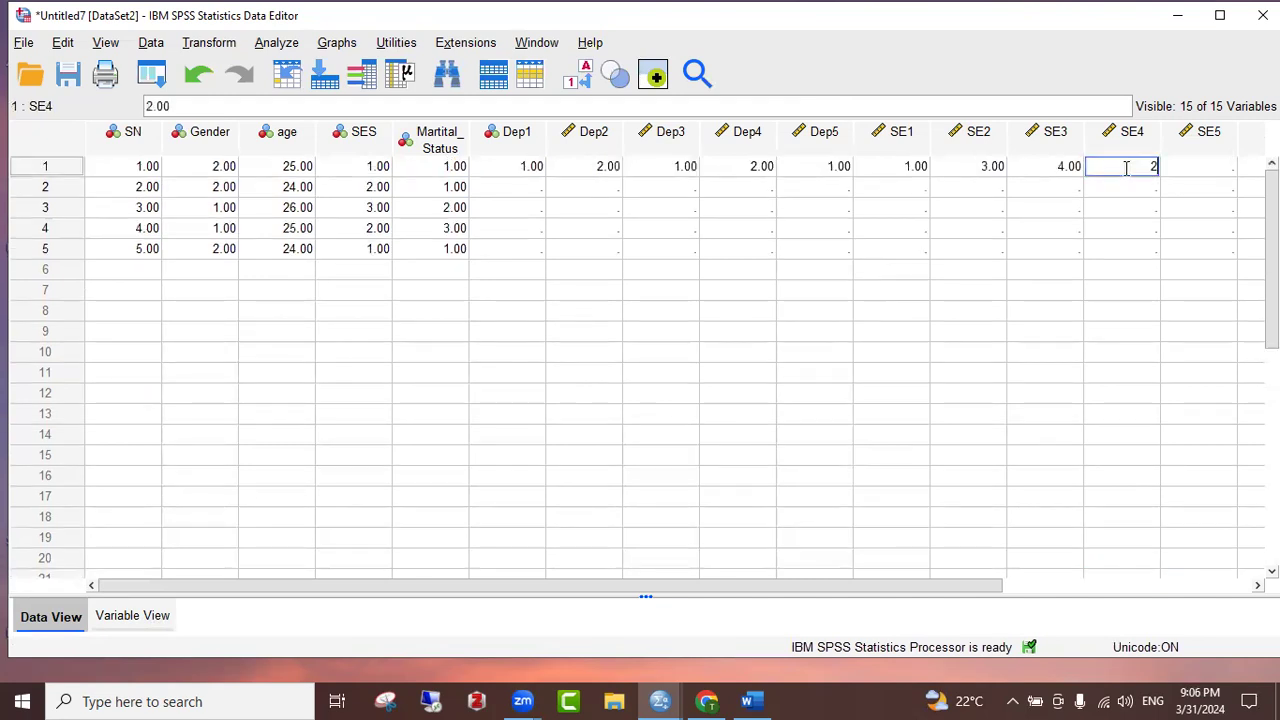
{"action": "key", "text": "Tab"}
{"action": "type", "text": "4"}
{"action": "key", "text": "Tab"}
Enter the scores 2, 1, 3, 4 and 5 in Dep1 to Dep5 for case 2
{"action": "key", "text": "Down"}
{"action": "key", "text": "Left"}
{"action": "key", "text": "Left"}
{"action": "key", "text": "Left"}
{"action": "key", "text": "Left"}
{"action": "key", "text": "Left"}
{"action": "key", "text": "Left"}
{"action": "key", "text": "Left"}
{"action": "key", "text": "Left"}
{"action": "key", "text": "Left"}
{"action": "key", "text": "Left"}
{"action": "key", "text": "Left"}
{"action": "key", "text": "Left"}
{"action": "key", "text": "Left"}
{"action": "key", "text": "Left"}
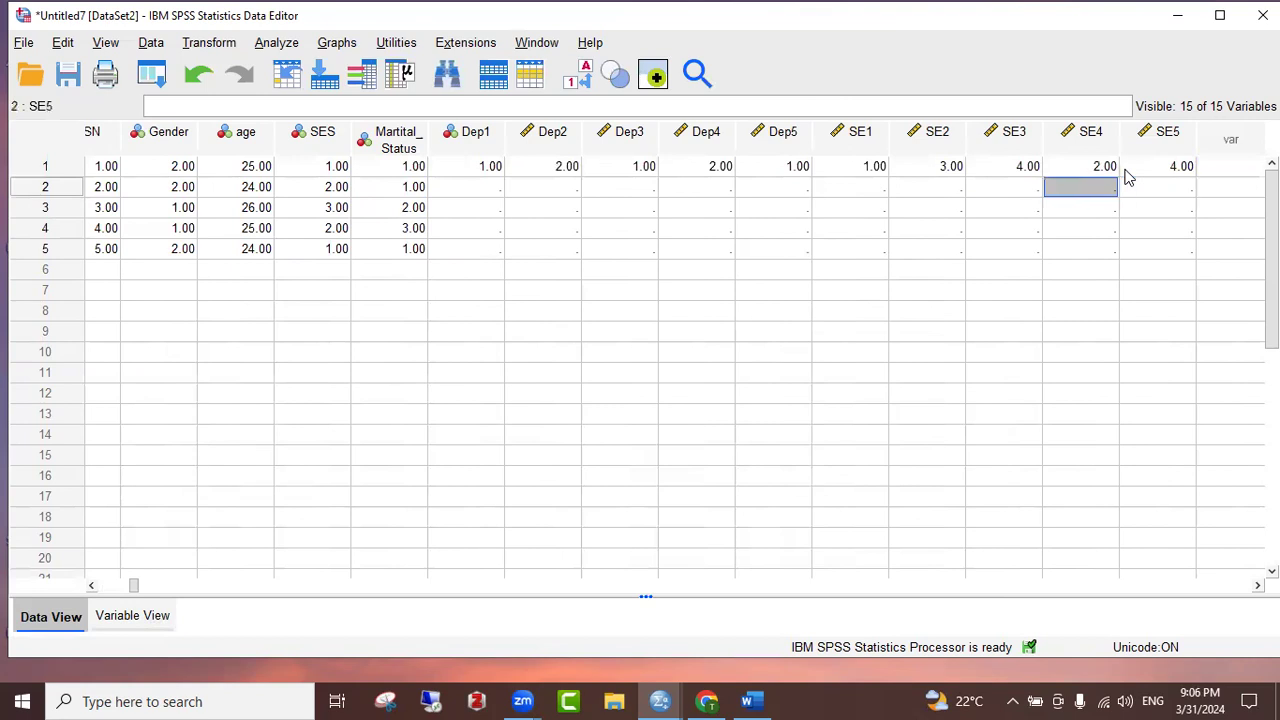
{"action": "key", "text": "Right"}
{"action": "key", "text": "Right"}
{"action": "key", "text": "Right"}
{"action": "key", "text": "Right"}
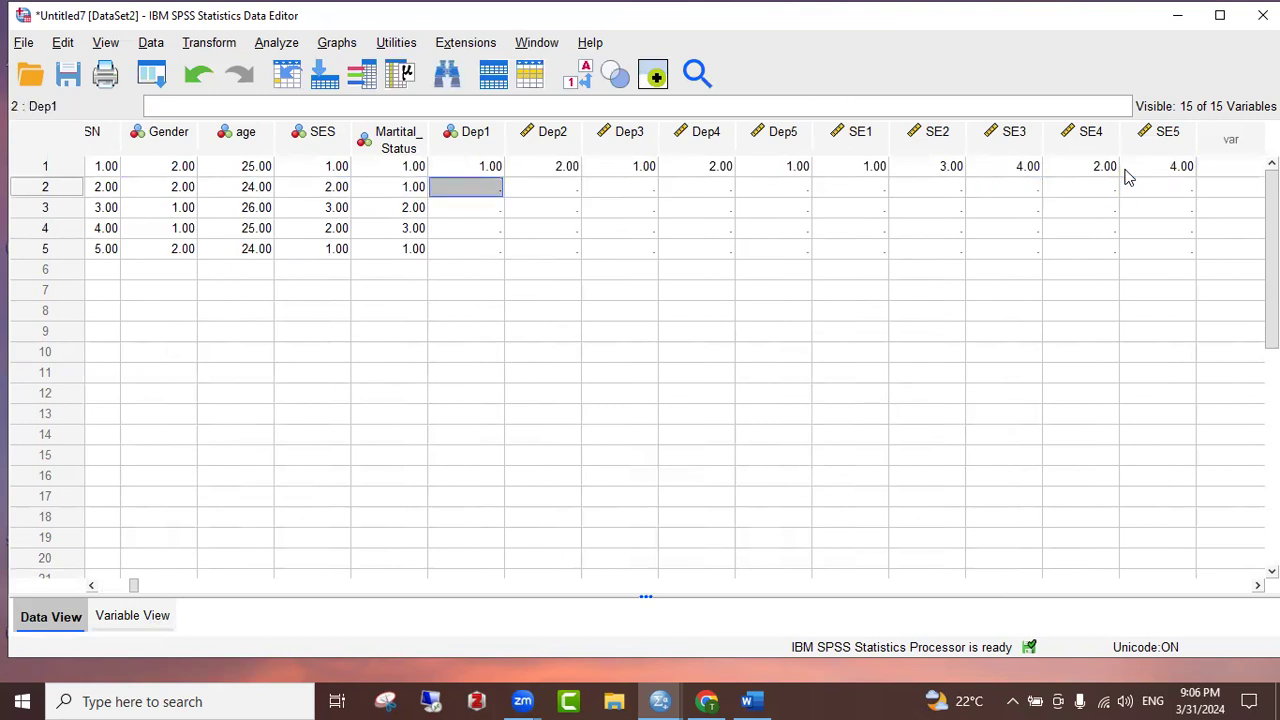
{"action": "type", "text": "2\t1\t3\t4\t5"}
{"action": "key", "text": "Tab"}
Enter 2, 1, 3, 3 and 2 in SE1 to SE5 for case 2 and clear the stray value after SE5
{"action": "type", "text": "2\t1\t3\t3\t2\t1"}
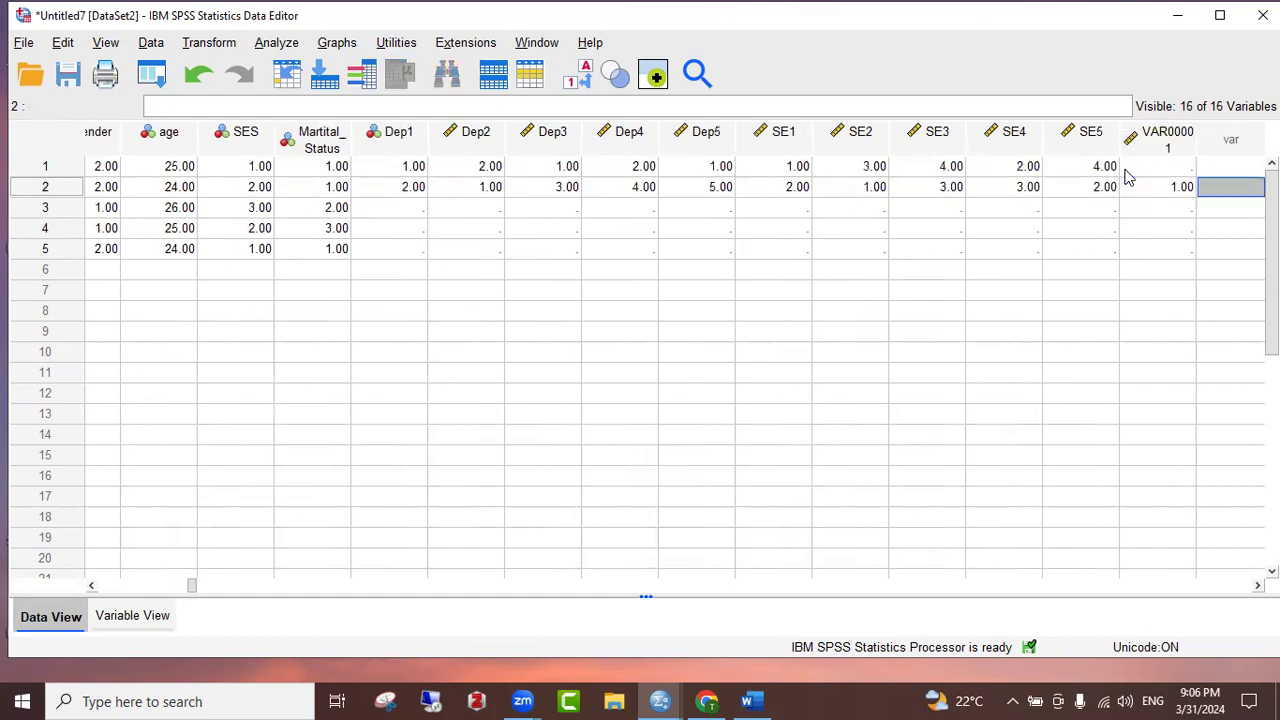
{"action": "key", "text": "Left"}
{"action": "key", "text": "Delete"}
Enter 1 in Dep1 for cases 3 and 4
{"action": "key", "text": "Down"}
{"action": "key", "text": "Left"}
{"action": "key", "text": "Left"}
{"action": "key", "text": "Left"}
{"action": "key", "text": "Left"}
{"action": "key", "text": "Left"}
{"action": "key", "text": "Left"}
{"action": "key", "text": "Left"}
{"action": "key", "text": "Left"}
{"action": "key", "text": "Left"}
{"action": "key", "text": "Left"}
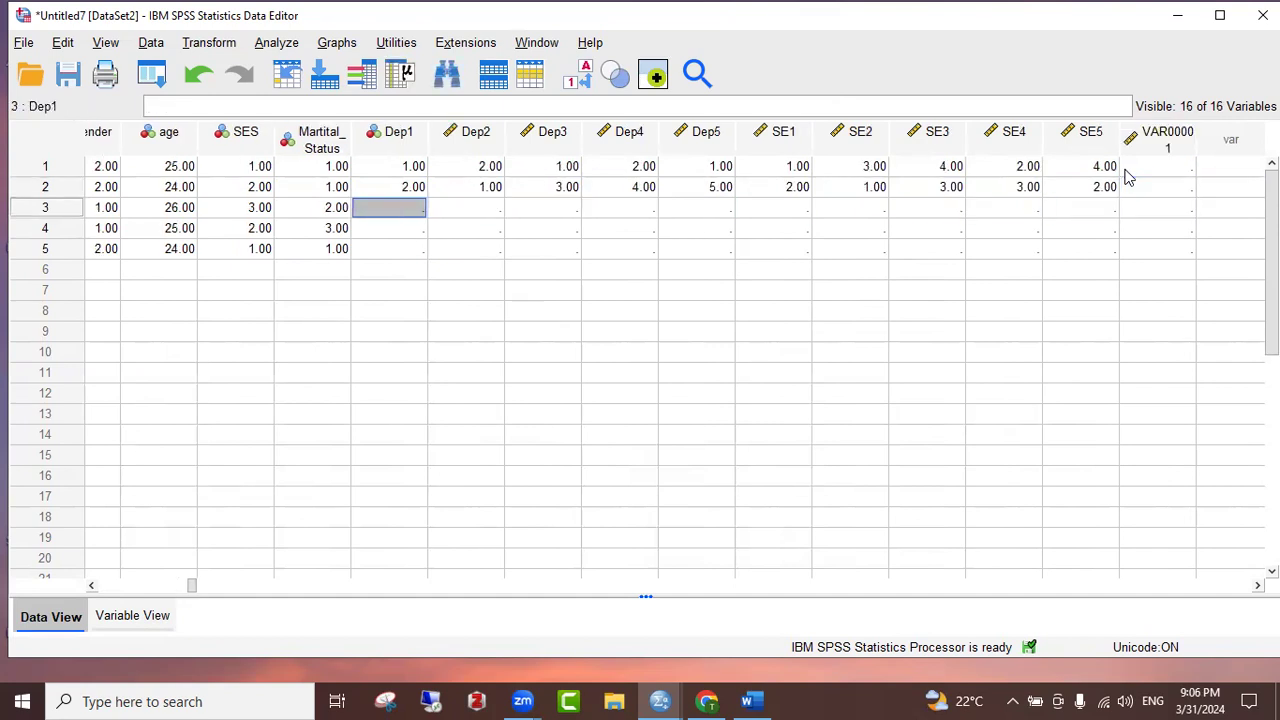
{"action": "type", "text": "1"}
{"action": "key", "text": "Return"}
{"action": "type", "text": "1"}
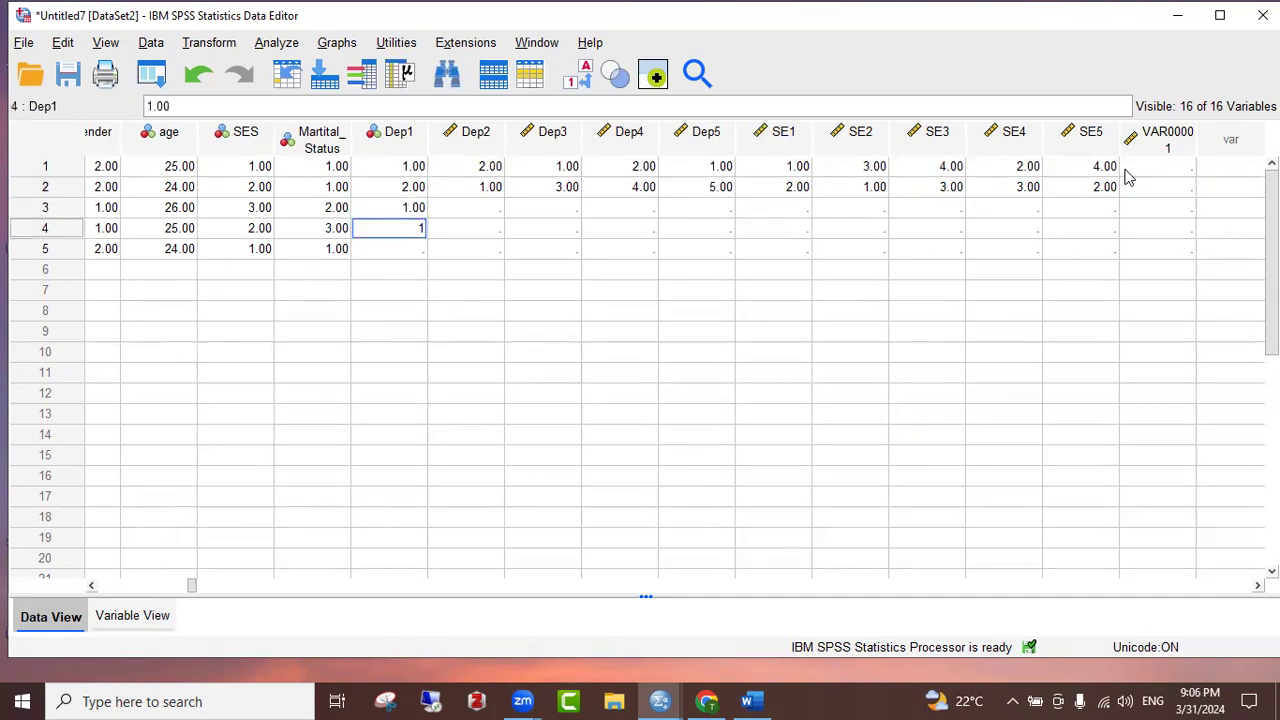
For case 3, enter 2, 3, 1 and 2 in Dep2 to Dep5 and 3, 1, 1, 2 and 4 in SE1 to SE5
{"action": "key", "text": "Up"}
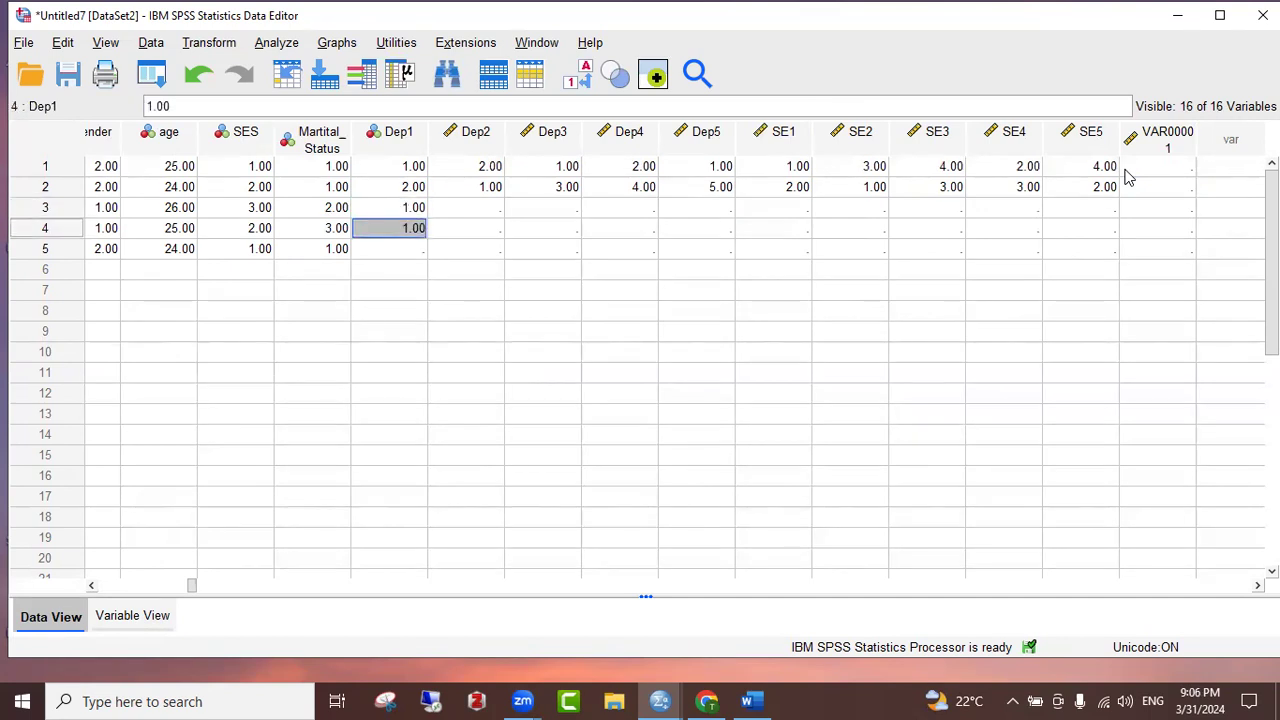
{"action": "key", "text": "Right"}
{"action": "type", "text": "2\t3\t1\t2\t3\t12"}
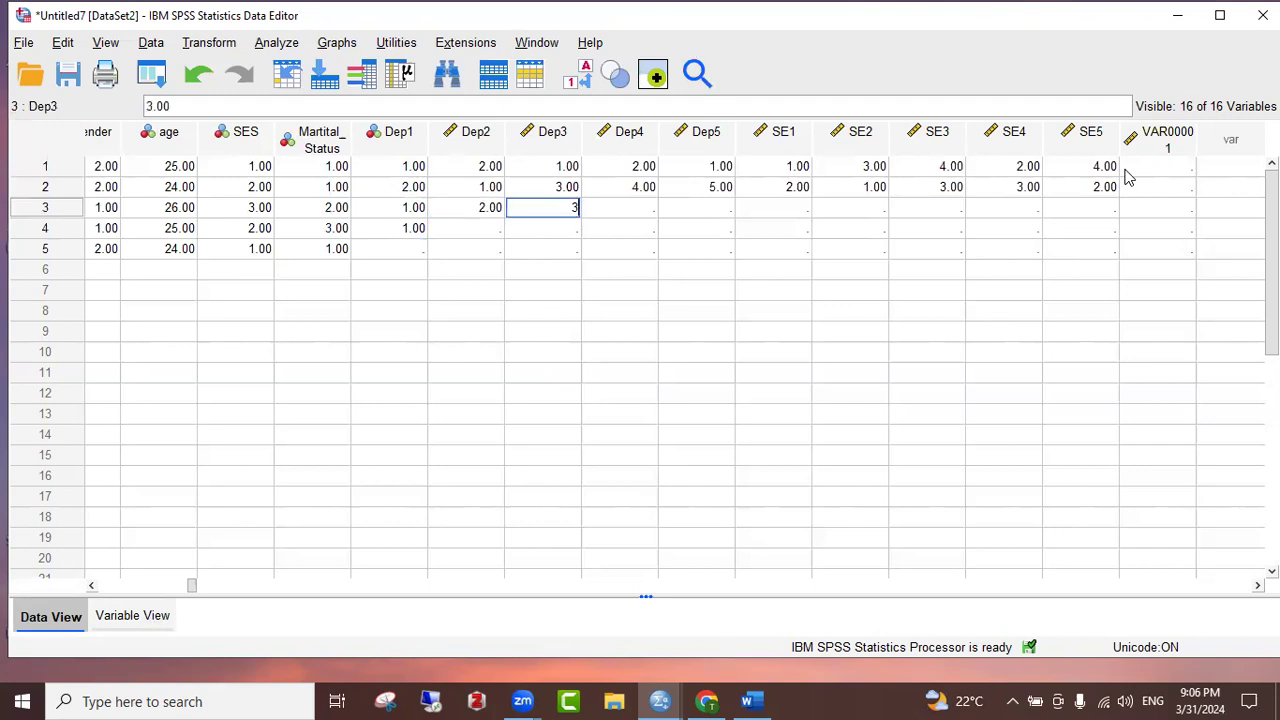
{"action": "key", "text": "BackSpace"}
{"action": "type", "text": "1\t2\t4\t12"}
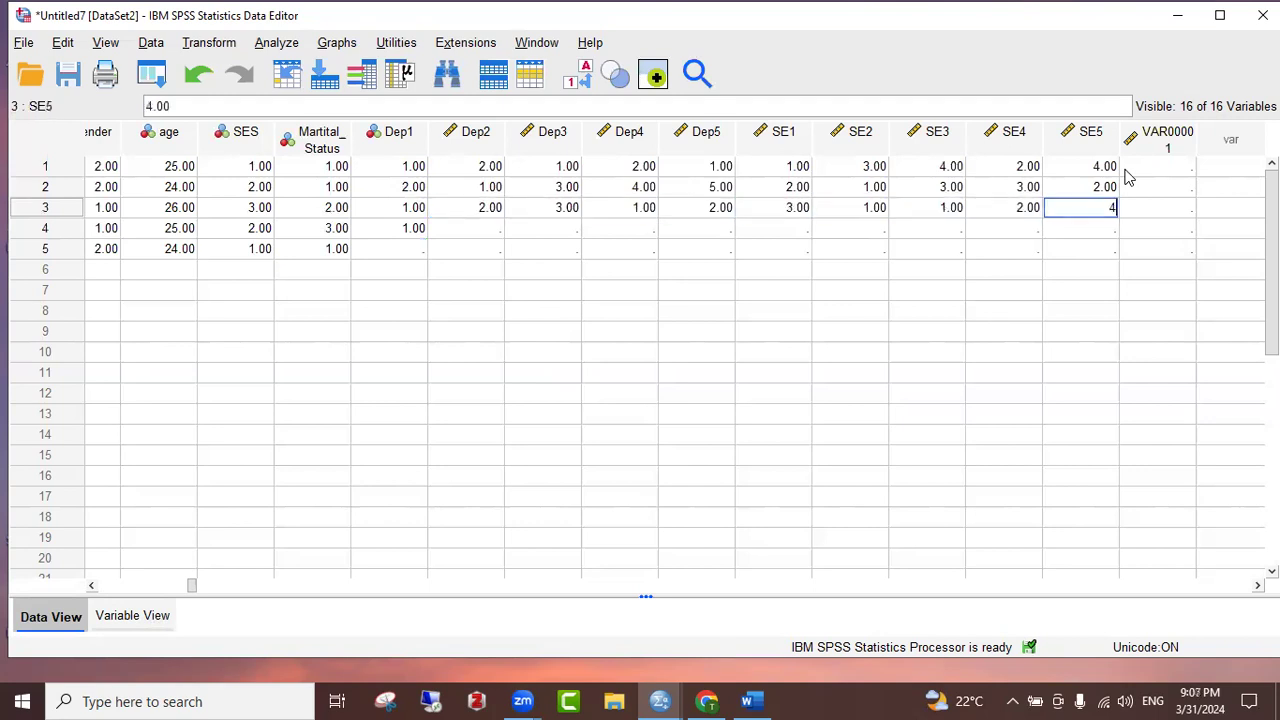
{"action": "key", "text": "BackSpace"}
{"action": "key", "text": "BackSpace"}
For case 4, enter 1, 2, 1 and 3 in Dep2 to Dep5 and 1 in SE1
{"action": "key", "text": "Down"}
{"action": "key", "text": "Left"}
{"action": "key", "text": "Left"}
{"action": "key", "text": "Left"}
{"action": "key", "text": "Left"}
{"action": "key", "text": "Left"}
{"action": "key", "text": "Left"}
{"action": "key", "text": "Left"}
{"action": "key", "text": "Left"}
{"action": "key", "text": "Left"}
{"action": "key", "text": "Left"}
{"action": "key", "text": "Right"}
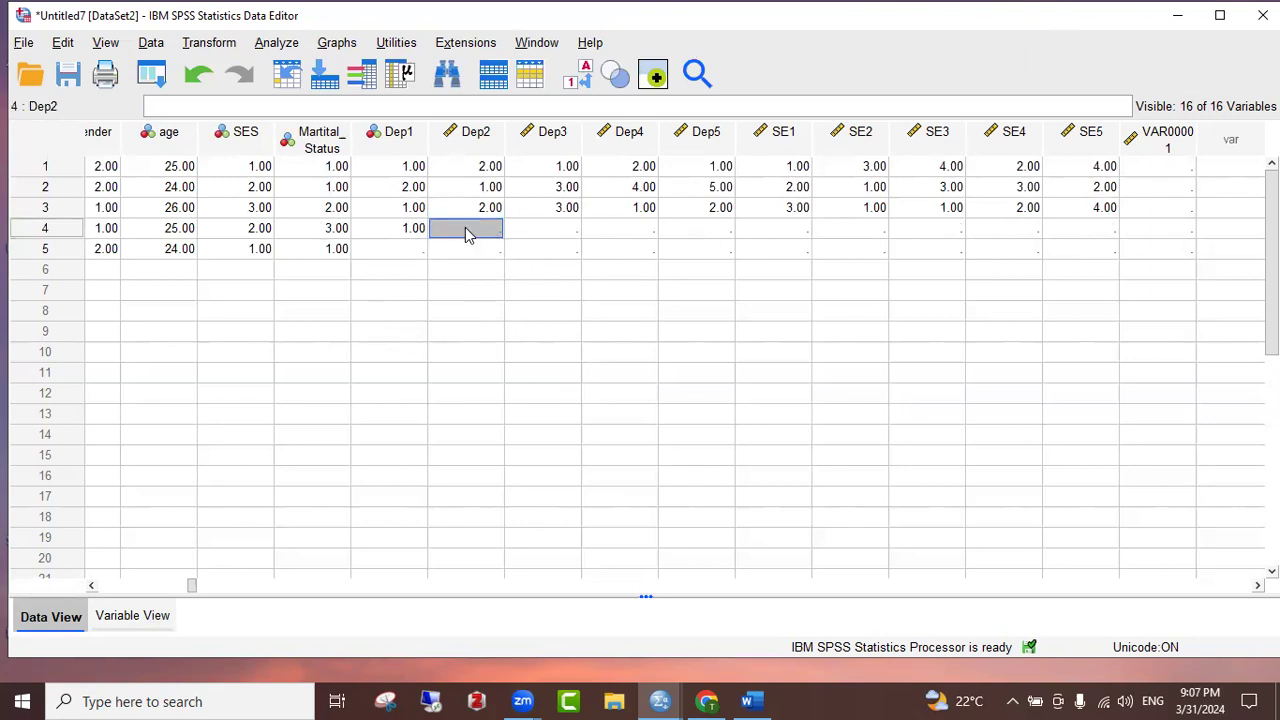
{"action": "type", "text": "1\t2\t1\t3\t1\t24"}
Complete case 4 with the scores 2, 3, 1 and 4 in SE2 to SE5
{"action": "key", "text": "Tab"}
{"action": "key", "text": "Left"}
{"action": "type", "text": "2"}
{"action": "key", "text": "Tab"}
{"action": "type", "text": "3"}
{"action": "key", "text": "Tab"}
{"action": "type", "text": "1"}
{"action": "key", "text": "Tab"}
{"action": "type", "text": "4"}
{"action": "key", "text": "Tab"}
For case 5, enter 1, 2, 3, 4 and 5 in Dep1 to Dep5 and 2, 1, 4, 1 and 2 in SE1 to SE5
{"action": "key", "text": "Down"}
{"action": "key", "text": "Left"}
{"action": "key", "text": "Left"}
{"action": "key", "text": "Left"}
{"action": "key", "text": "Left"}
{"action": "key", "text": "Left"}
{"action": "key", "text": "Left"}
{"action": "key", "text": "Left"}
{"action": "key", "text": "Left"}
{"action": "key", "text": "Left"}
{"action": "key", "text": "Left"}
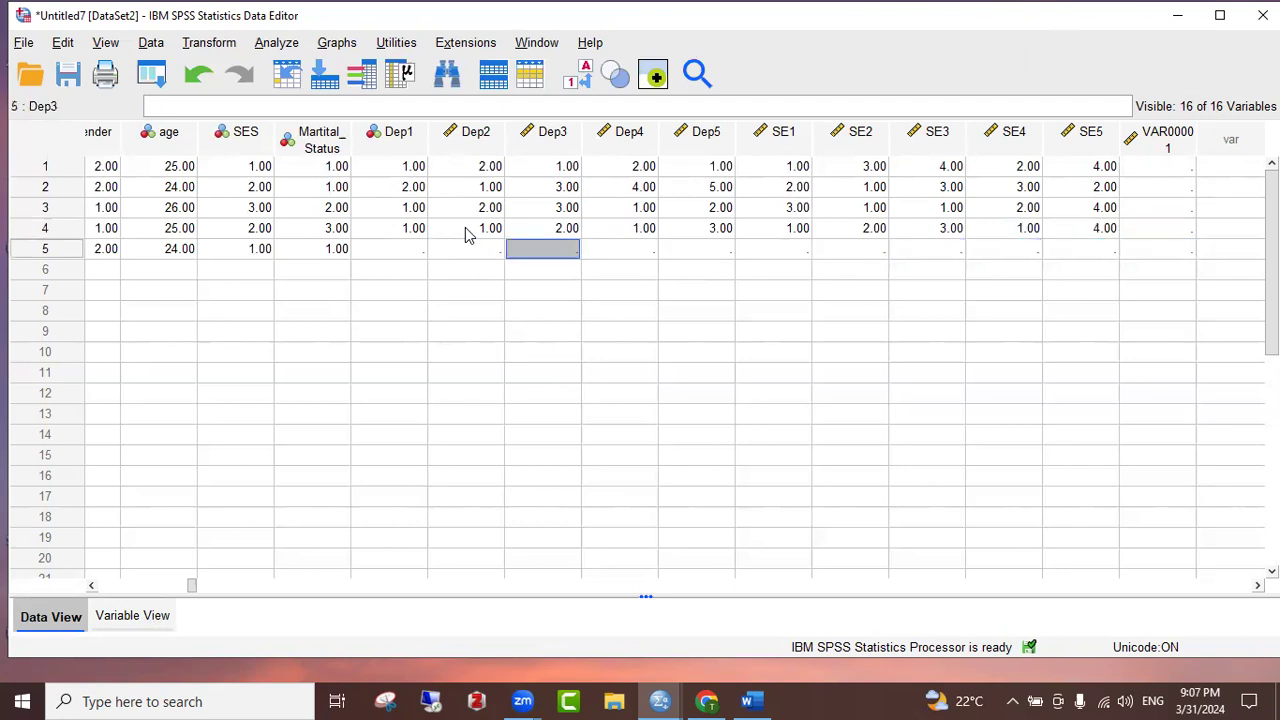
{"action": "type", "text": "1"}
{"action": "key", "text": "Tab"}
{"action": "type", "text": "2"}
{"action": "key", "text": "Tab"}
{"action": "type", "text": "3"}
{"action": "key", "text": "Tab"}
{"action": "type", "text": "4\t5\t2\t1\t4\t1\t2"}
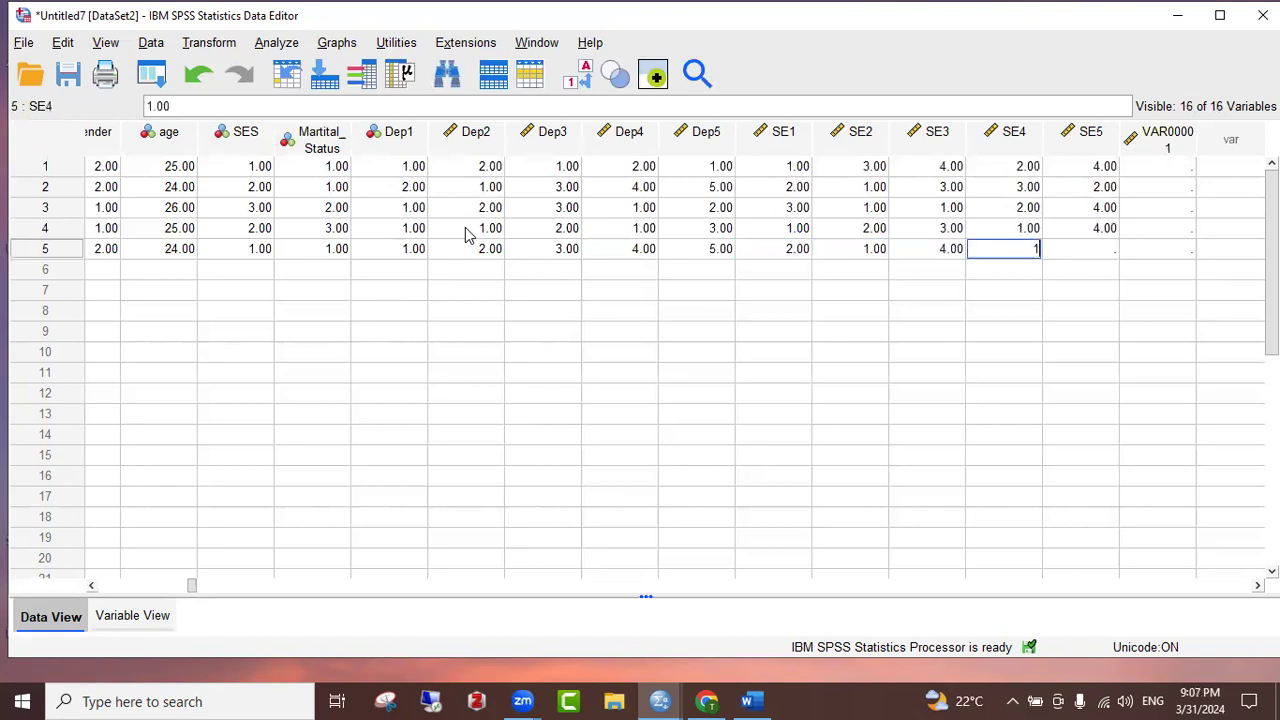
Change the Dep5 score of case 5 to 4
{"action": "left_click", "coordinate": [729, 250]}
{"action": "type", "text": "4"}
{"action": "left_click", "coordinate": [763, 351]}
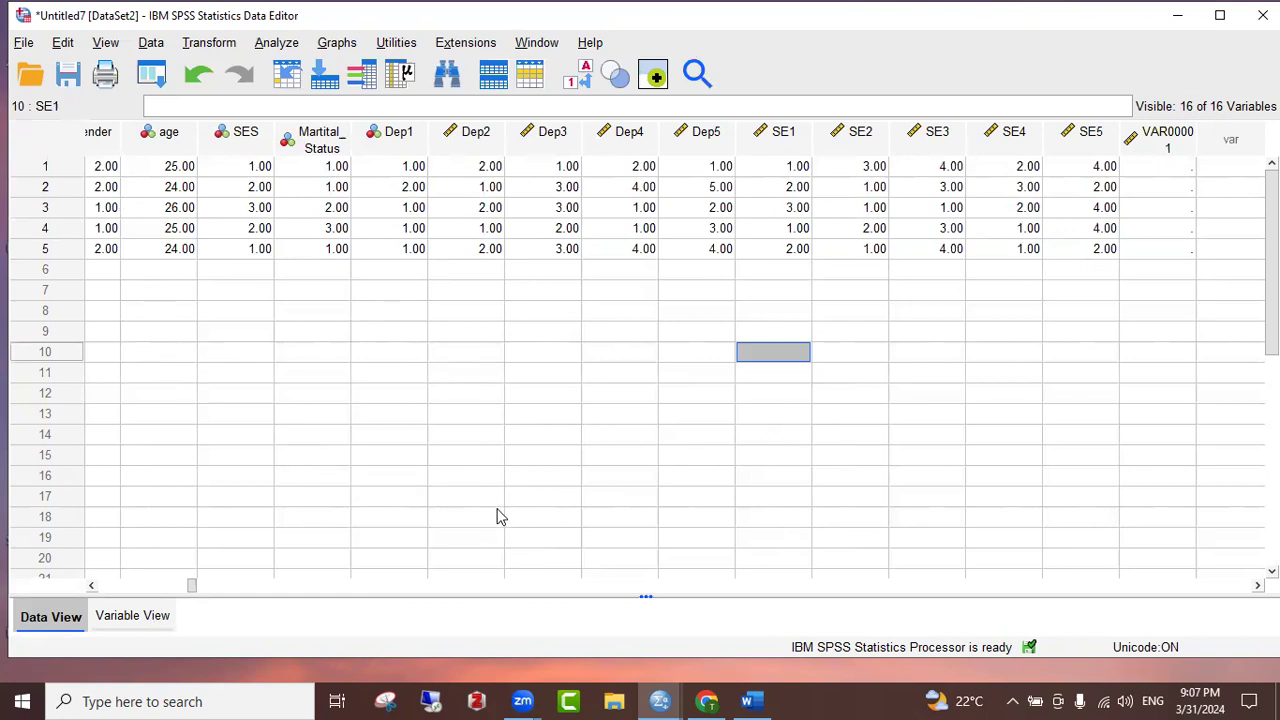
{"action": "key", "text": "Left"}
{"action": "key", "text": "Left"}
{"action": "key", "text": "Left"}
{"action": "key", "text": "Home"}
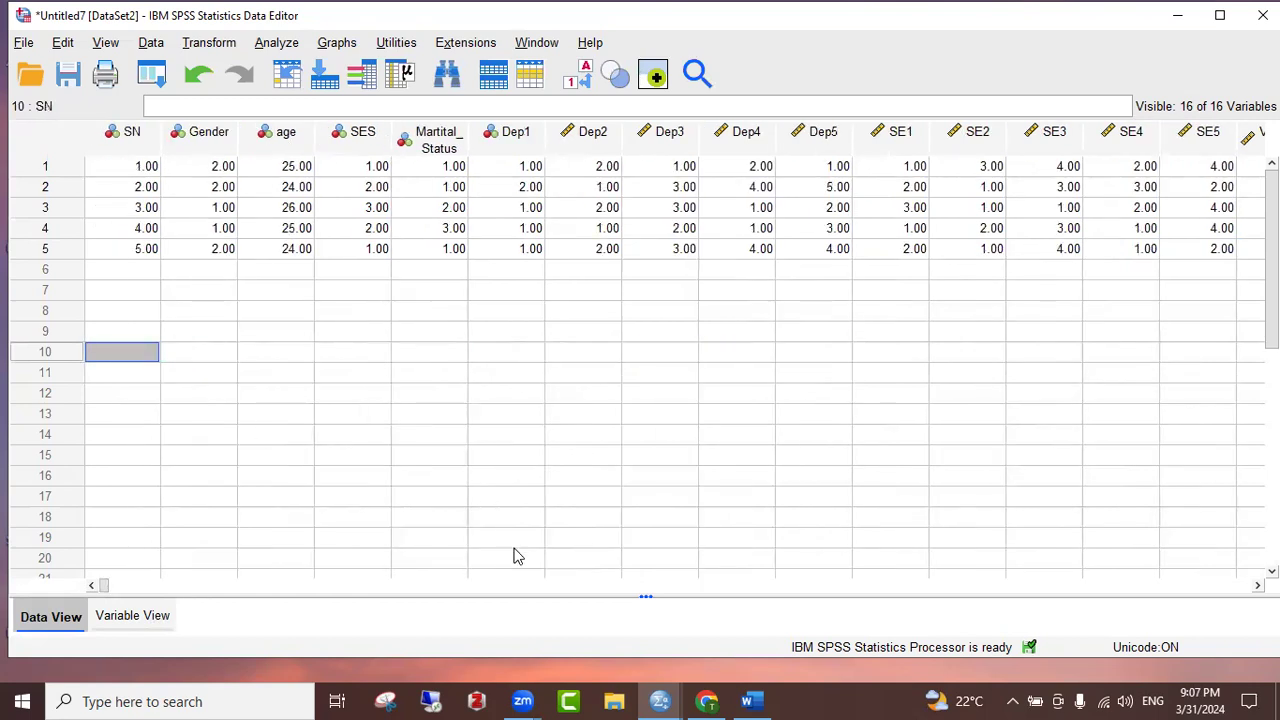
In the variable definitions, give SN the label "Serial Number"
{"action": "left_click", "coordinate": [132, 615]}
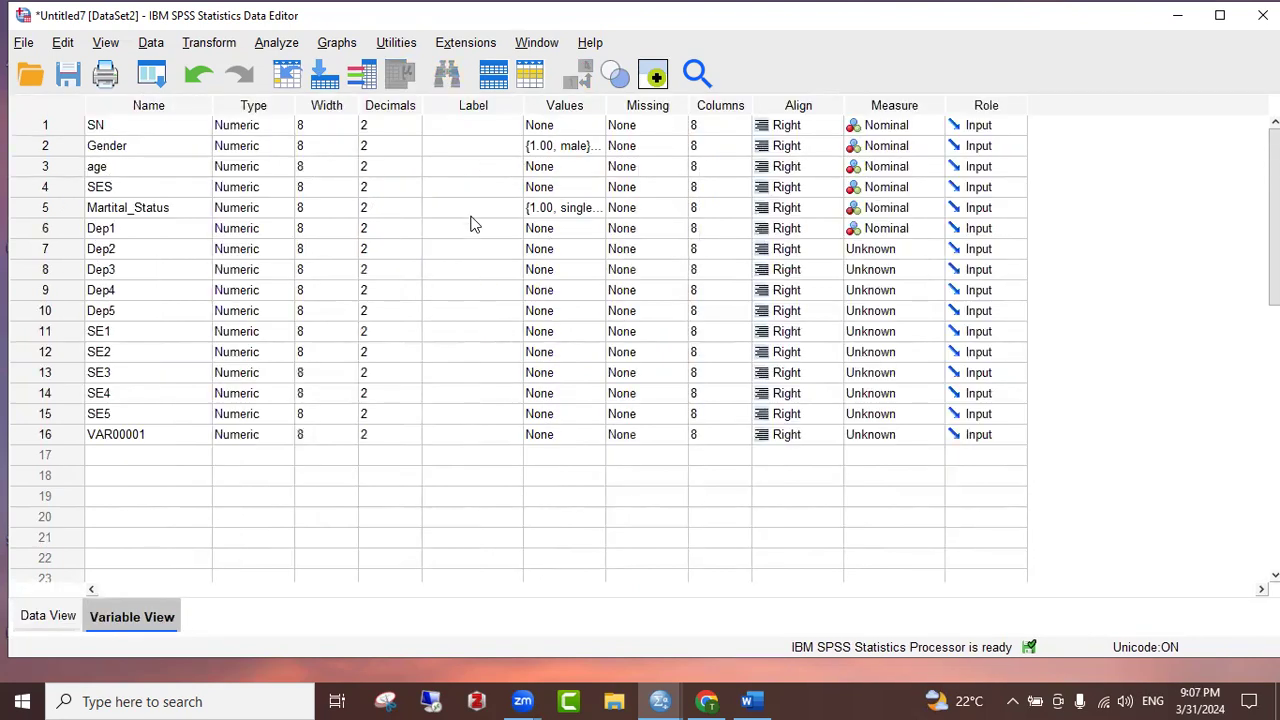
{"action": "left_click", "coordinate": [498, 131]}
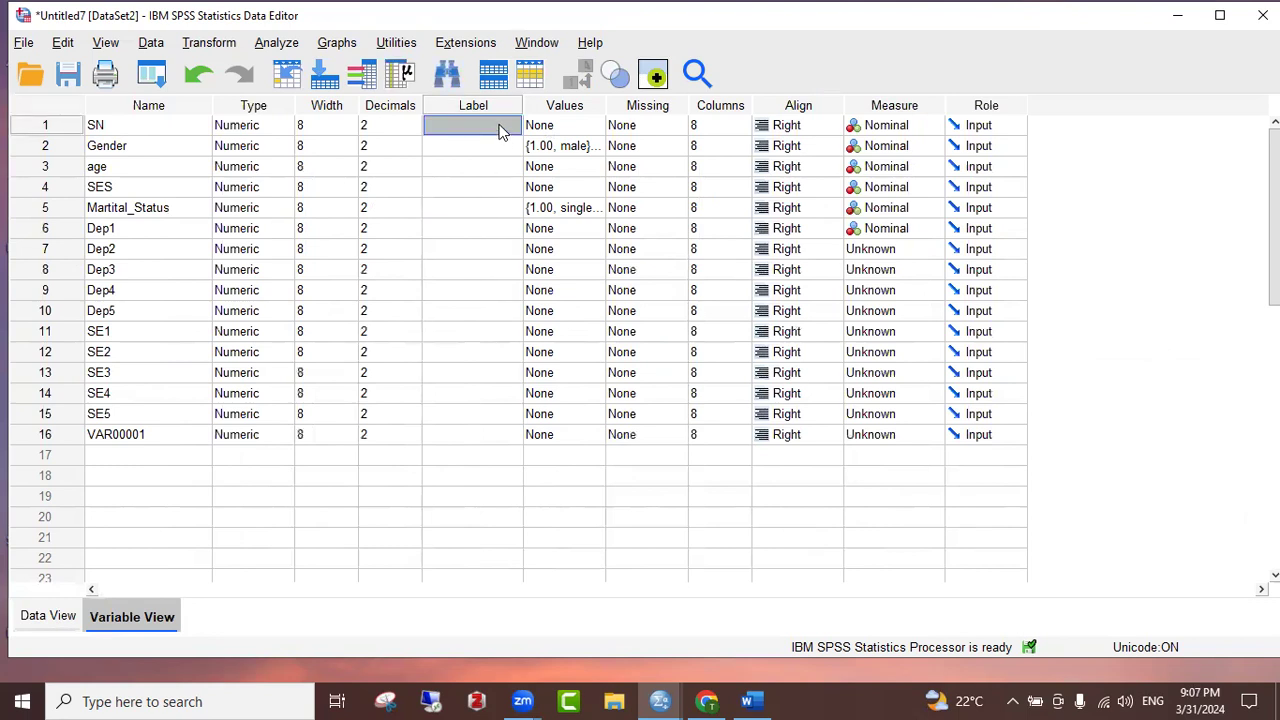
{"action": "double_click", "coordinate": [148, 128]}
{"action": "left_click", "coordinate": [461, 124]}
{"action": "type", "text": "Se"}
{"action": "type", "text": "rial N"}
{"action": "type", "text": "ou"}
{"action": "key", "text": "BackSpace"}
{"action": "key", "text": "BackSpace"}
{"action": "type", "text": "umber"}
{"action": "key", "text": "Return"}
Label the Gender variable "Gender of the particiapnts" and the age variable "age of the participants"
{"action": "type", "text": "Gender of the particiapnts"}
{"action": "key", "text": "Return"}
{"action": "type", "text": "age of the par"}
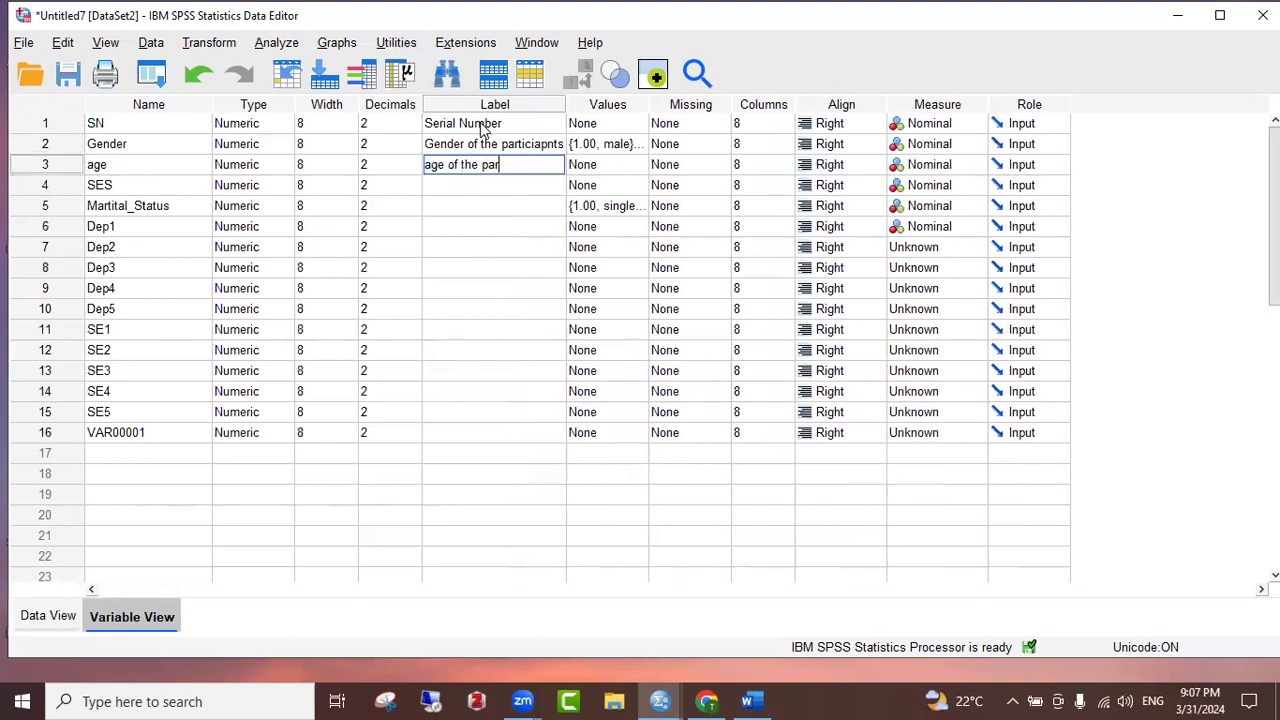
{"action": "type", "text": "ticipants"}
Give the Dep1 variable the label "i feel headache often"
{"action": "key", "text": "Down"}
{"action": "key", "text": "Down"}
{"action": "key", "text": "Left"}
{"action": "key", "text": "Left"}
{"action": "key", "text": "Left"}
{"action": "key", "text": "Left"}
{"action": "key", "text": "Down"}
{"action": "key", "text": "Right"}
{"action": "key", "text": "Right"}
{"action": "key", "text": "Right"}
{"action": "key", "text": "Right"}
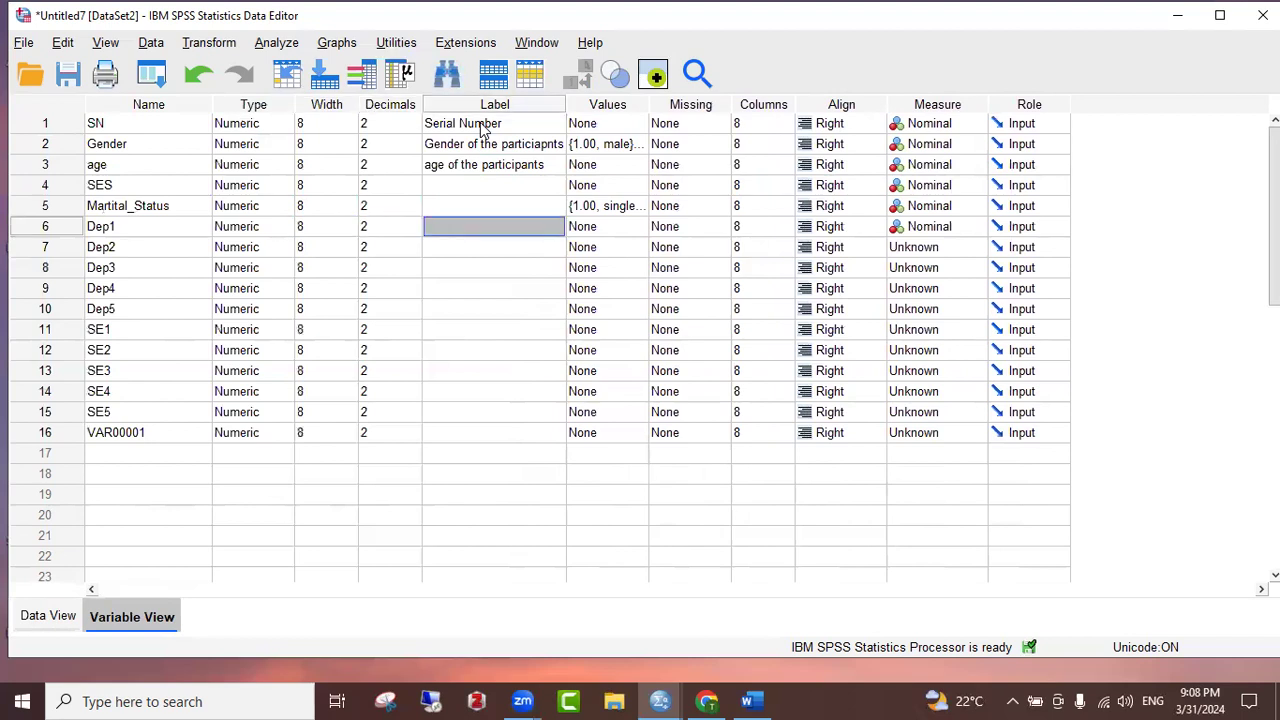
{"action": "type", "text": "i"}
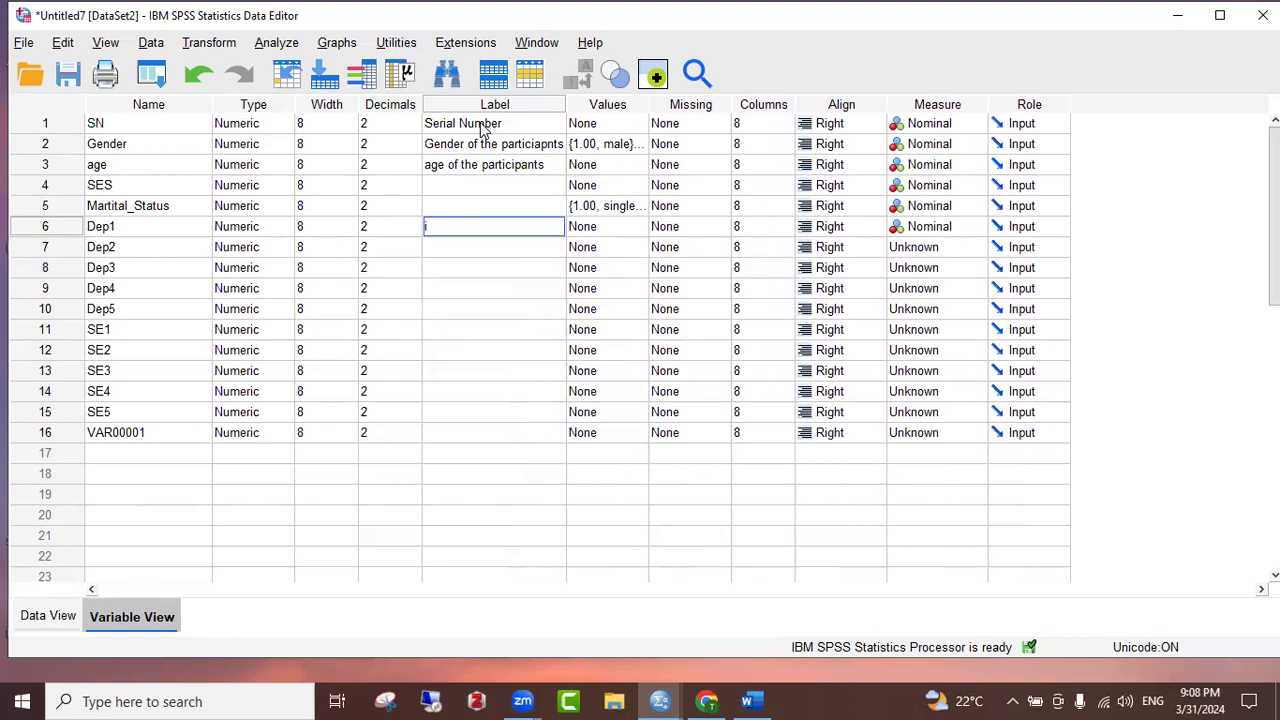
{"action": "type", "text": " feel headache often"}
{"action": "key", "text": "Return"}
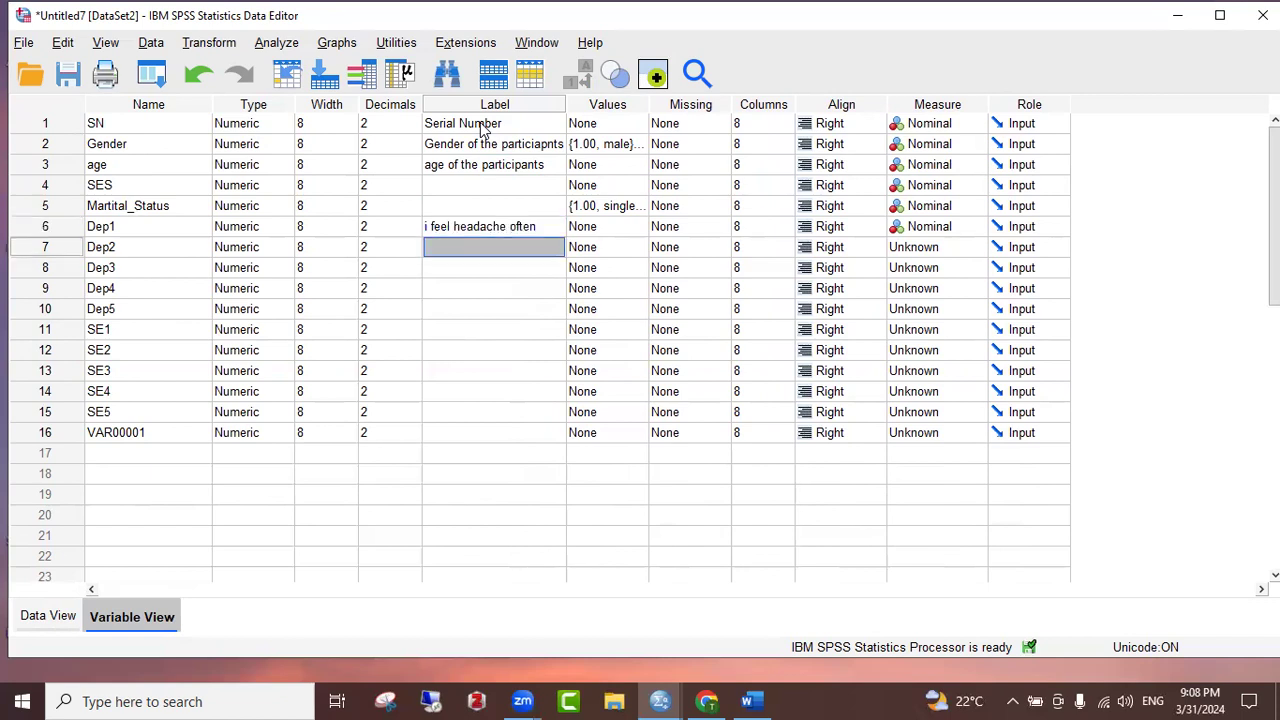
Go through the label cells of the remaining Dep and SE variables down to VAR00001 and return to the case data
{"action": "key", "text": "Down"}
{"action": "key", "text": "Down"}
{"action": "key", "text": "Down"}
{"action": "key", "text": "Down"}
{"action": "key", "text": "Down"}
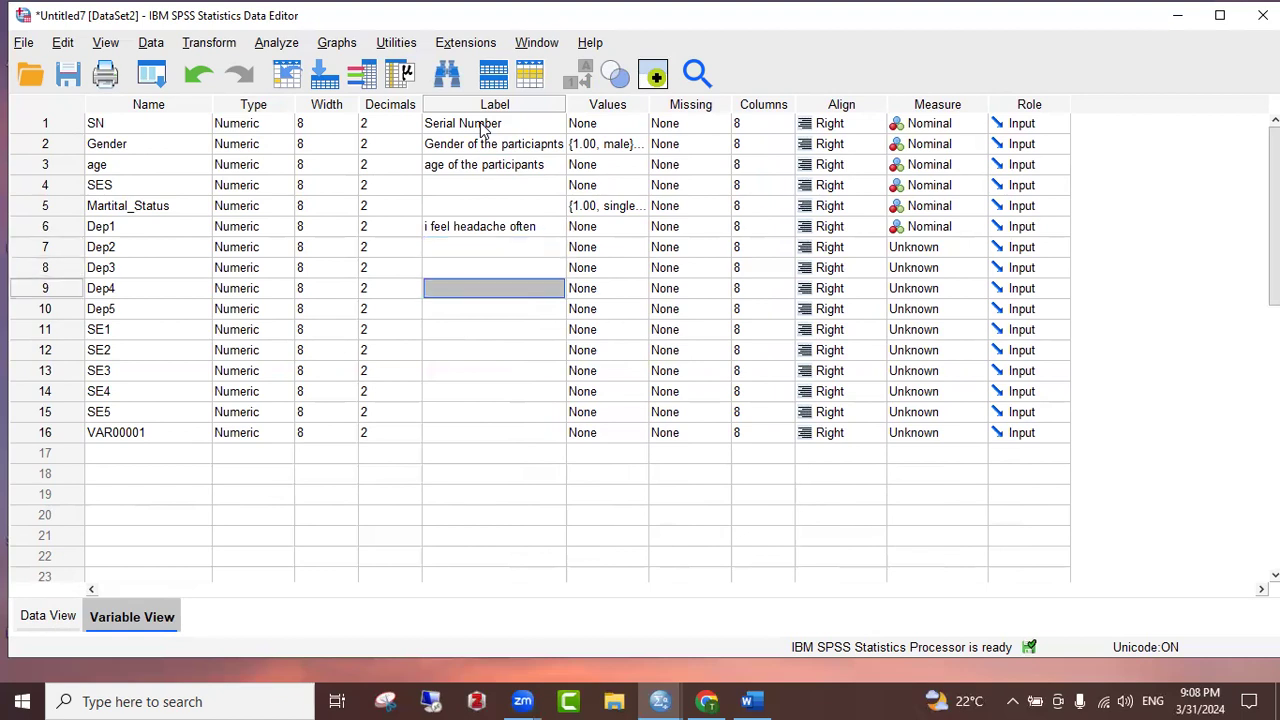
{"action": "key", "text": "Up"}
{"action": "key", "text": "Up"}
{"action": "key", "text": "Up"}
{"action": "key", "text": "Up"}
{"action": "key", "text": "Up"}
{"action": "key", "text": "Up"}
{"action": "key", "text": "Down"}
{"action": "key", "text": "Down"}
{"action": "key", "text": "Down"}
{"action": "key", "text": "Down"}
{"action": "key", "text": "Down"}
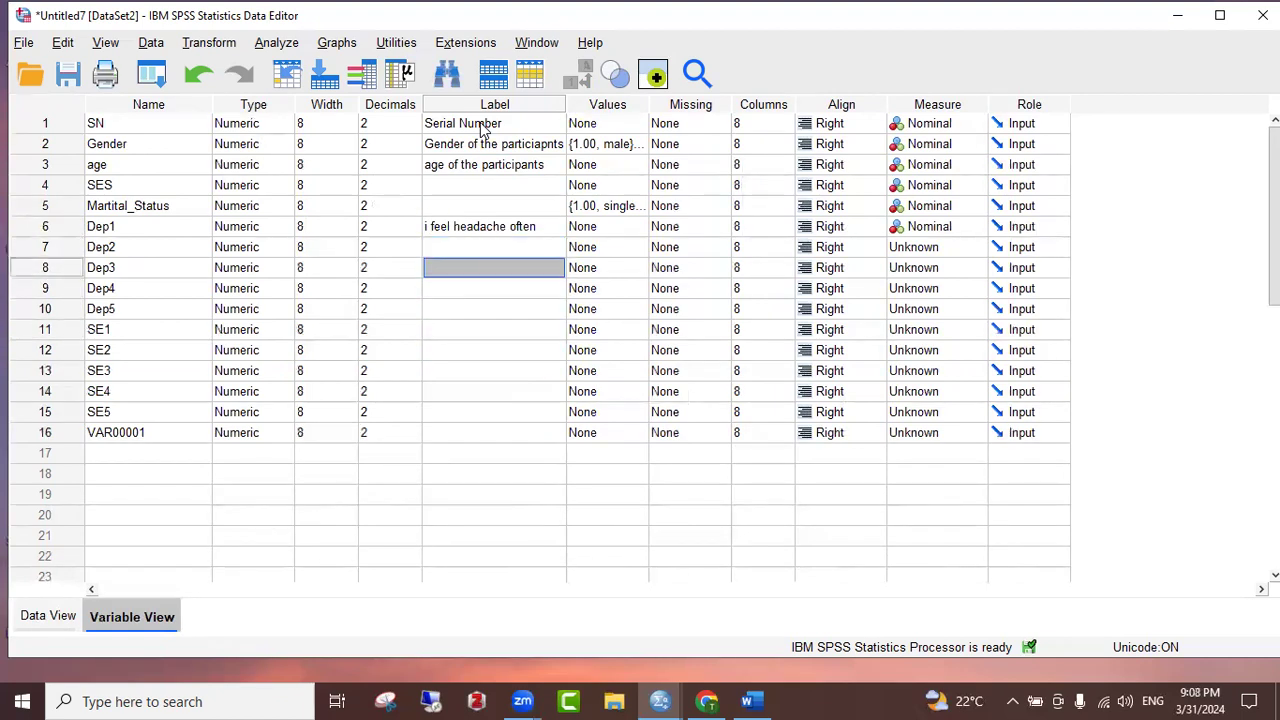
{"action": "key", "text": "Up"}
{"action": "key", "text": "Down"}
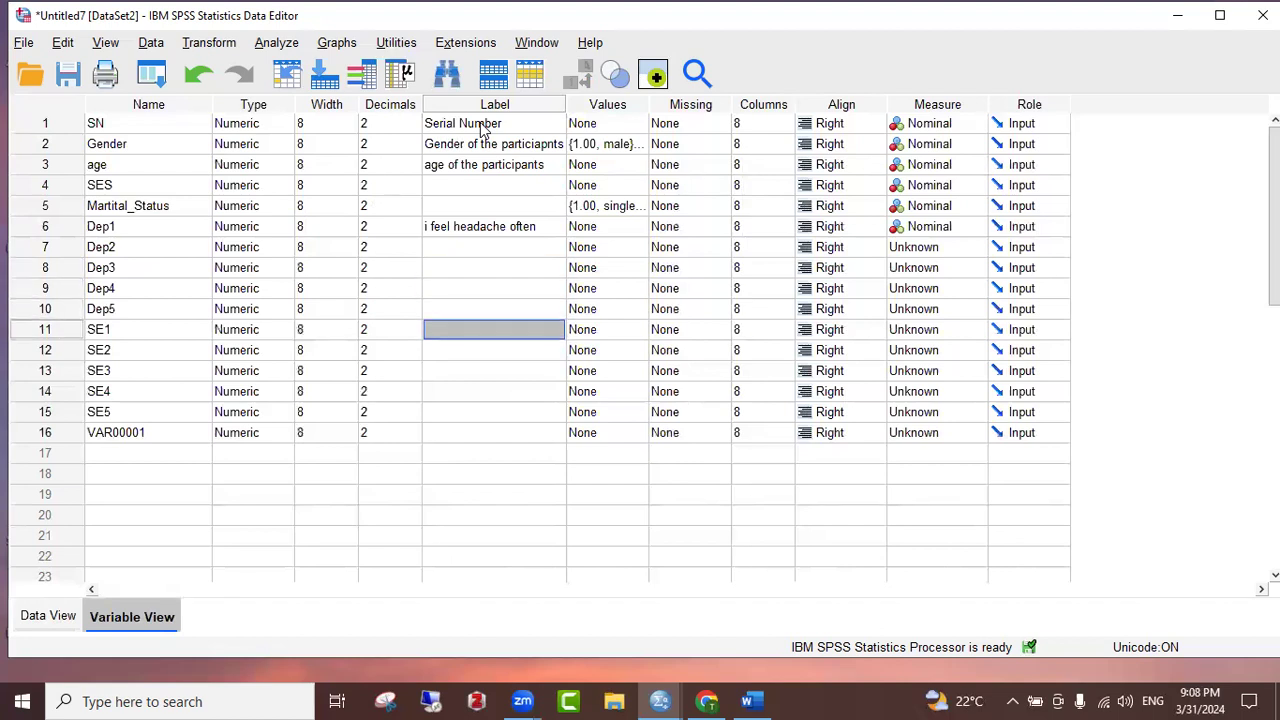
{"action": "key", "text": "Down"}
{"action": "key", "text": "Down"}
{"action": "key", "text": "Down"}
{"action": "key", "text": "Down"}
{"action": "key", "text": "Down"}
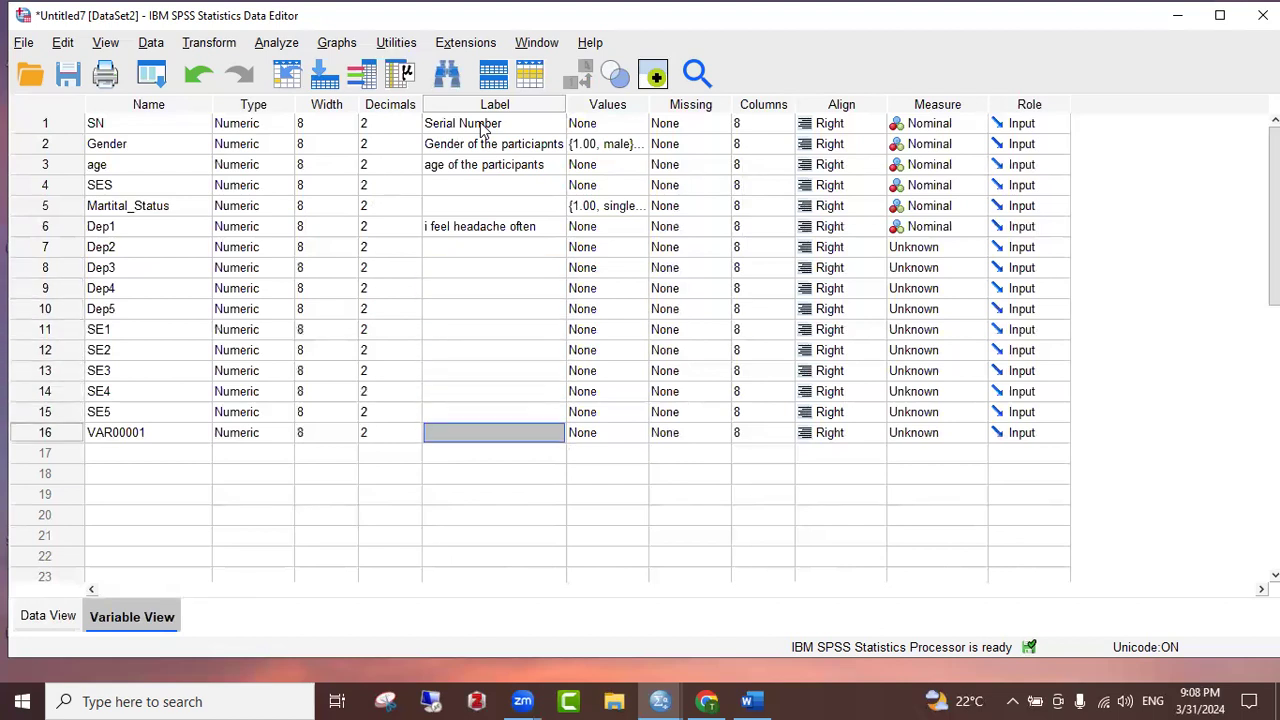
{"action": "left_click", "coordinate": [42, 612]}
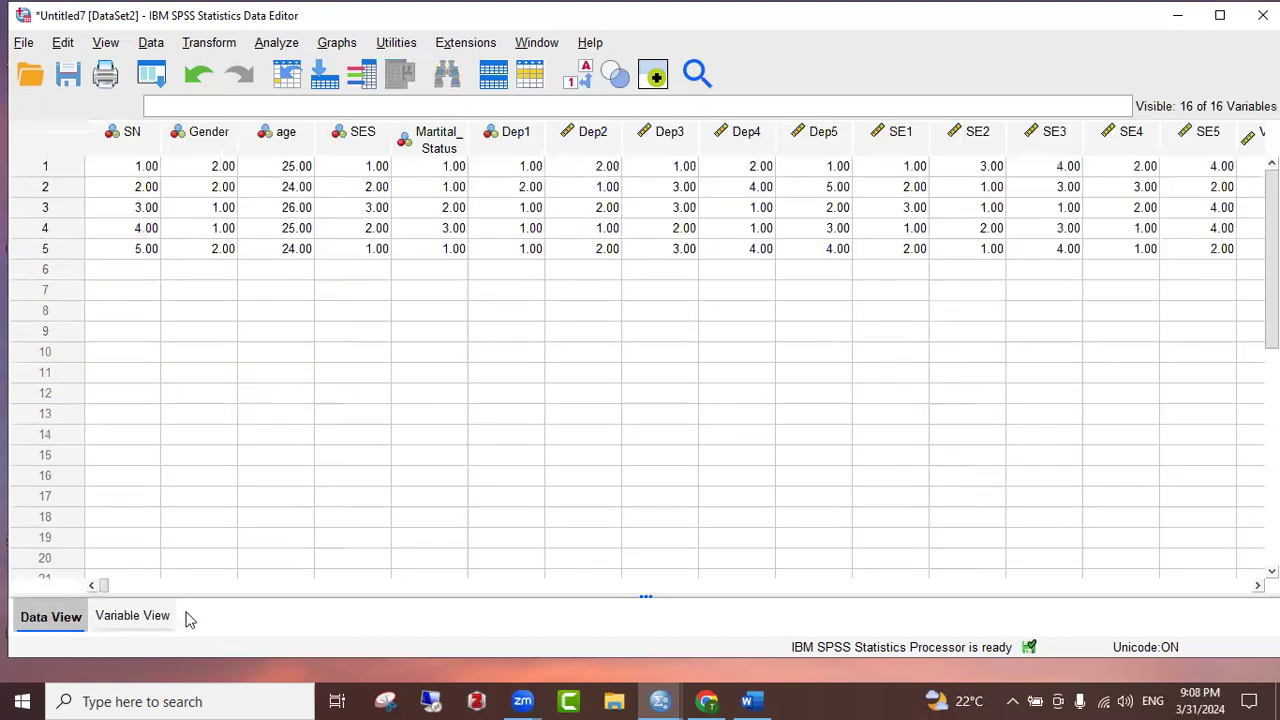